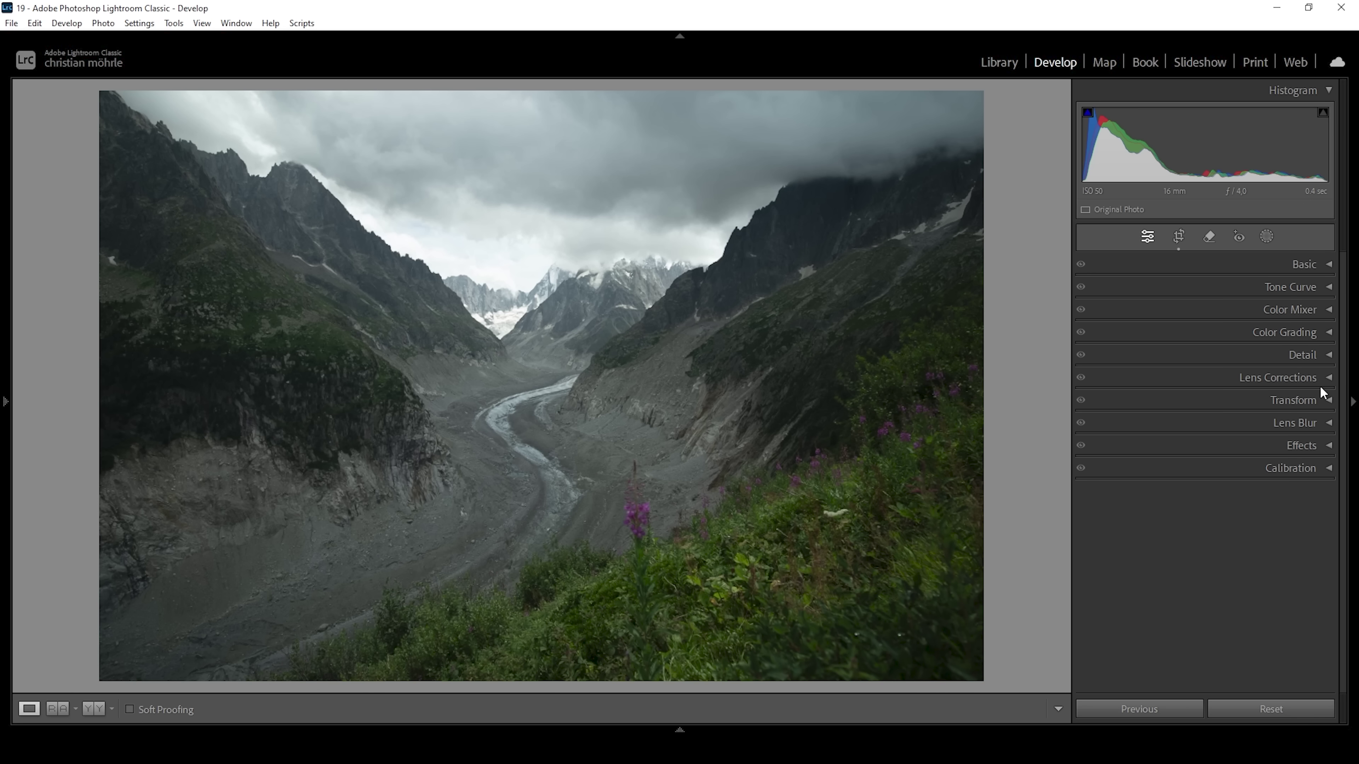
- Expand the Basic panel in the Develop module for the glacier valley photo
{"action": "left_click", "coordinate": [1292, 266]}
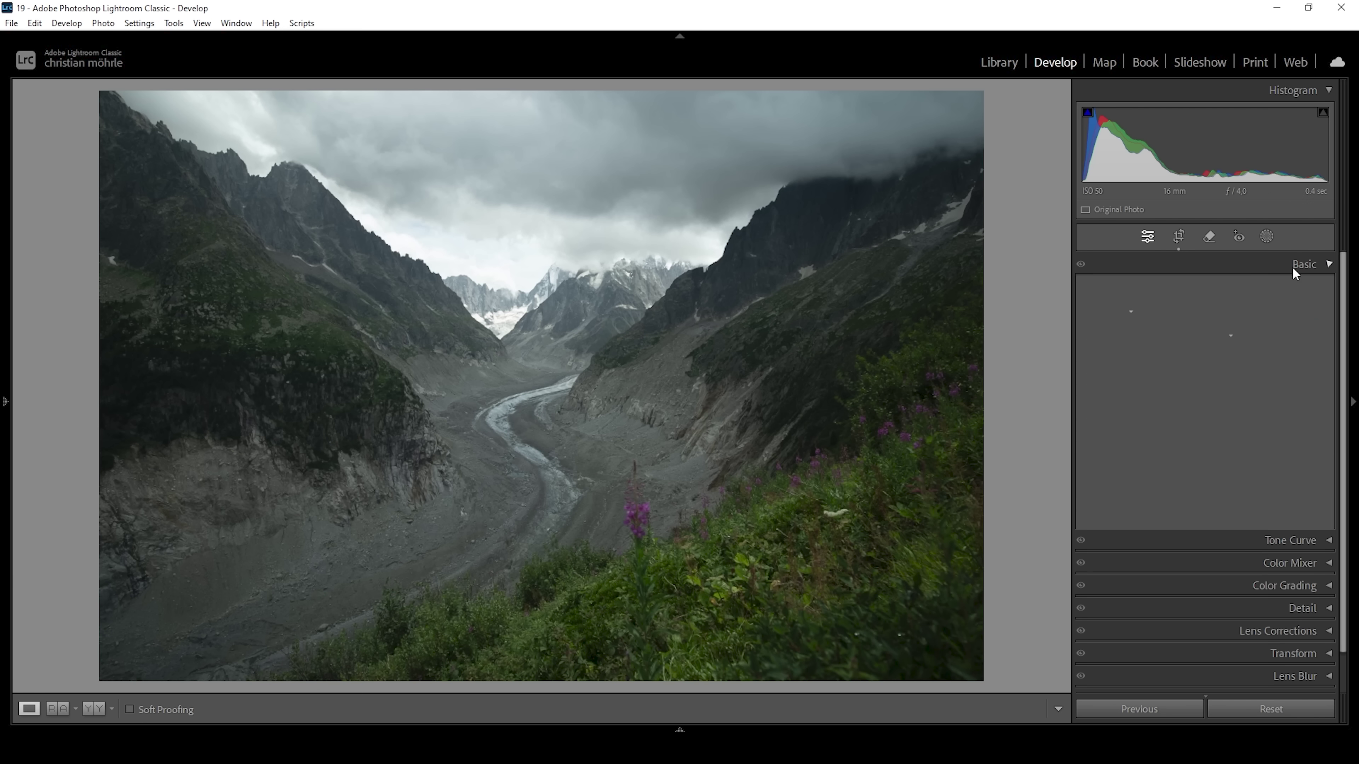
- Apply the Adobe Standard profile and lower Exposure to about -1.15
{"action": "left_click", "coordinate": [1164, 314]}
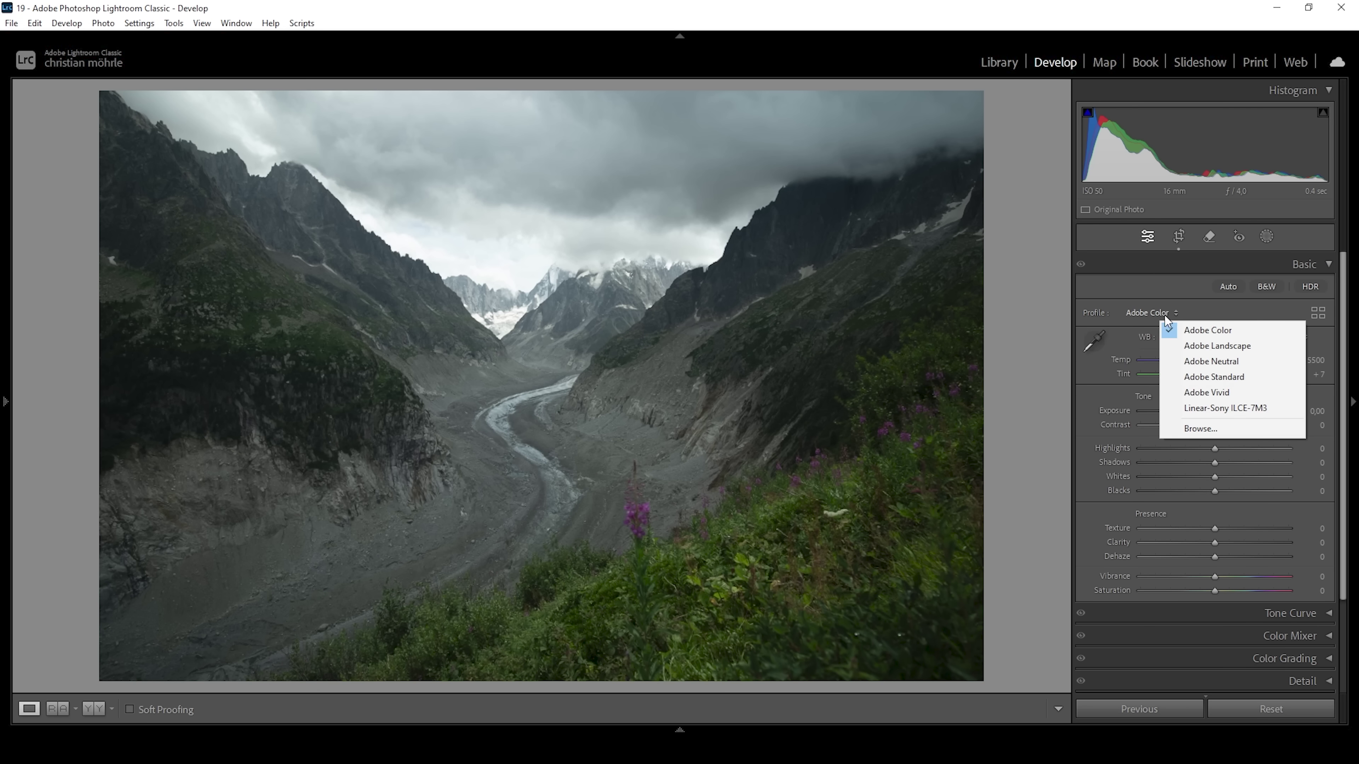
{"action": "left_click", "coordinate": [1211, 379]}
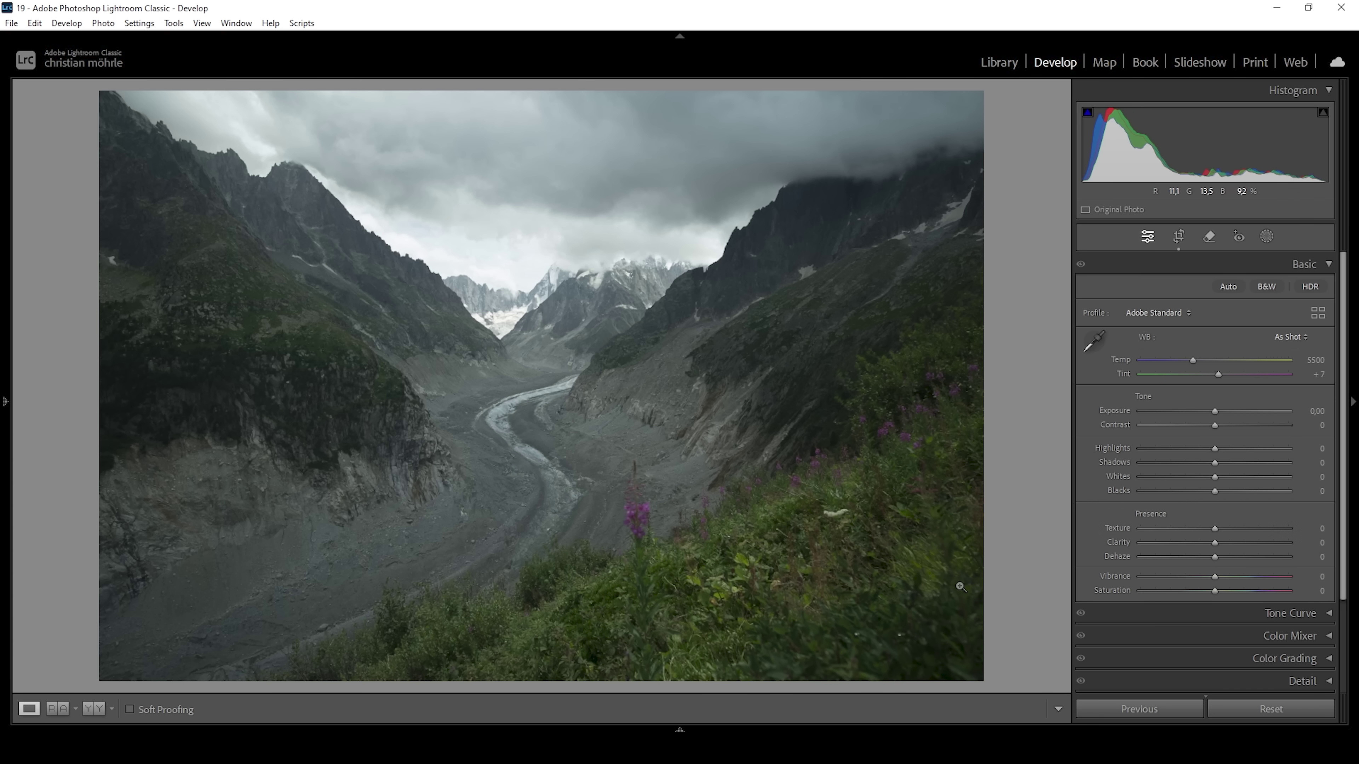
{"action": "key", "text": "Down"}
{"action": "key", "text": "Down"}
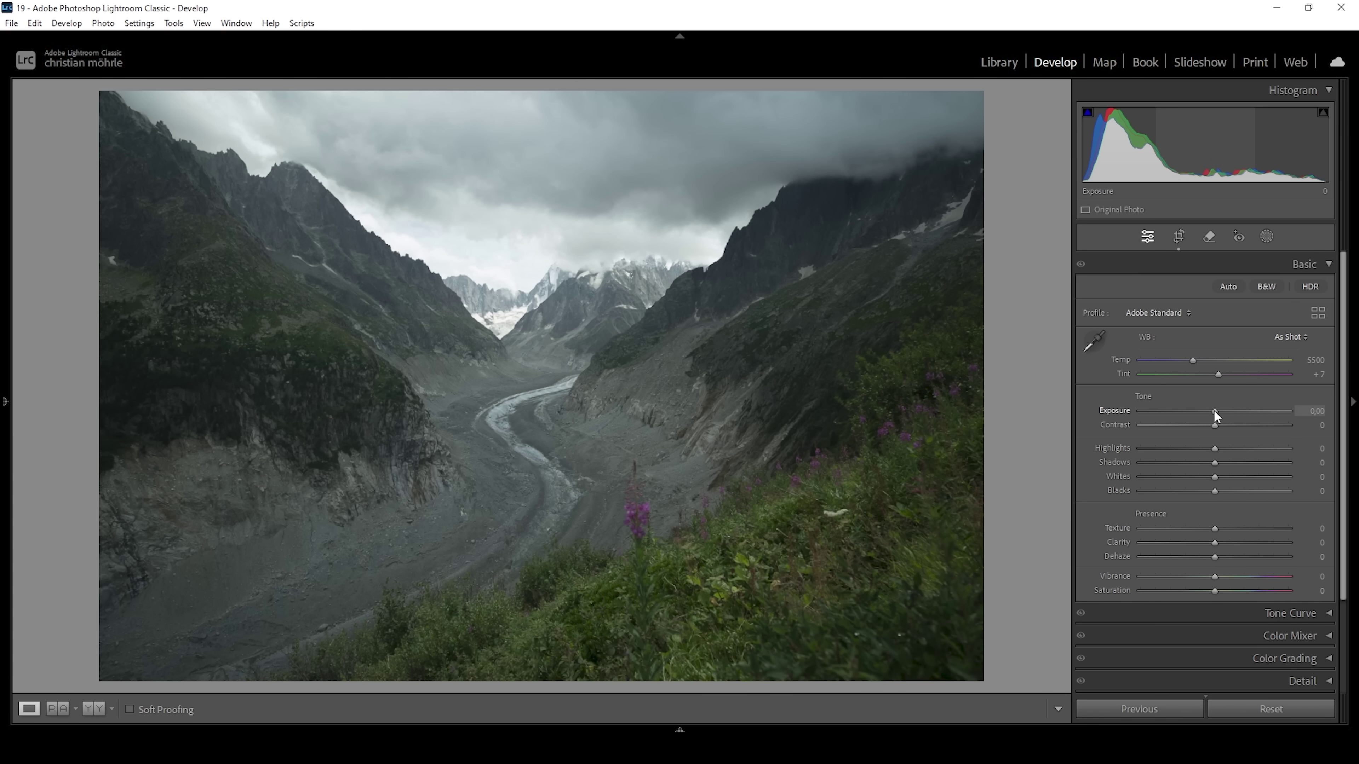
{"action": "key", "text": "Down"}
{"action": "key", "text": "Down"}
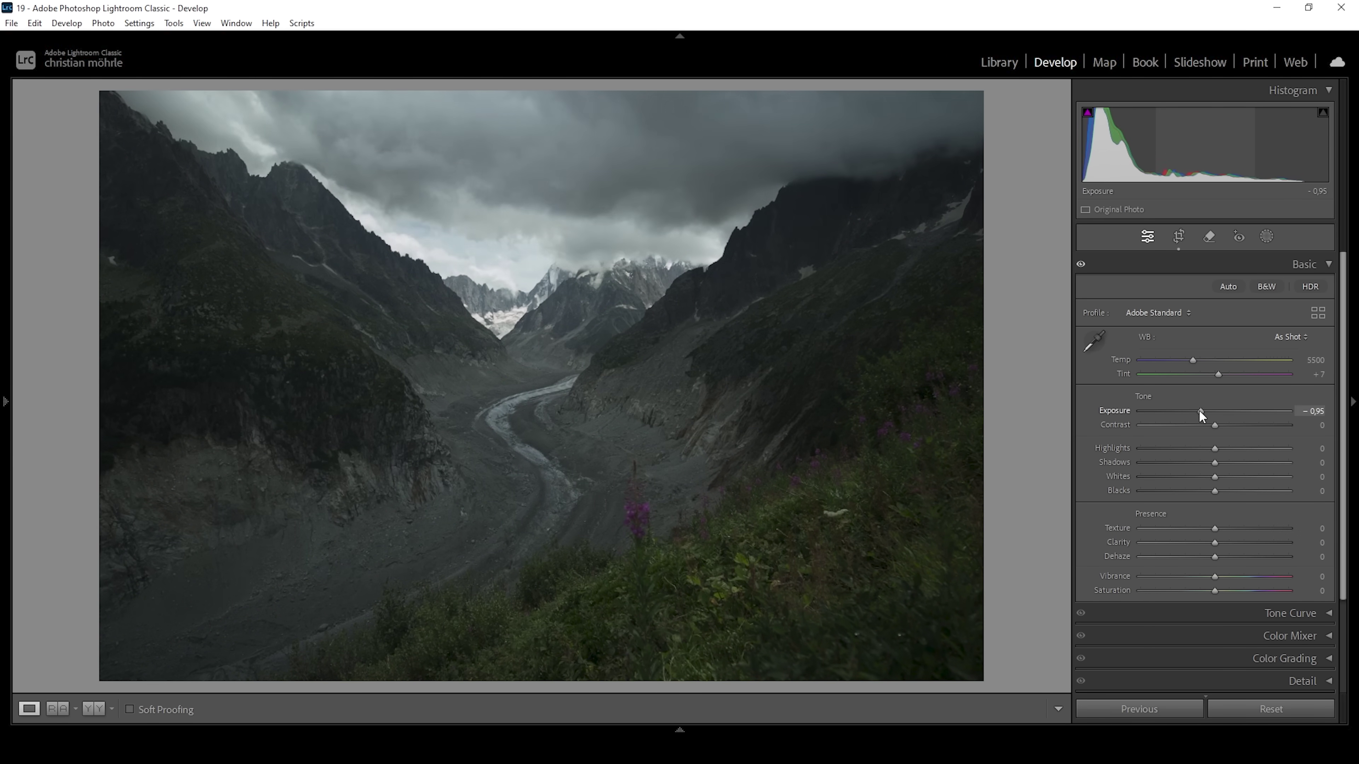
{"action": "left_click_drag", "start_coordinate": [1194, 410], "coordinate": [1195, 410]}
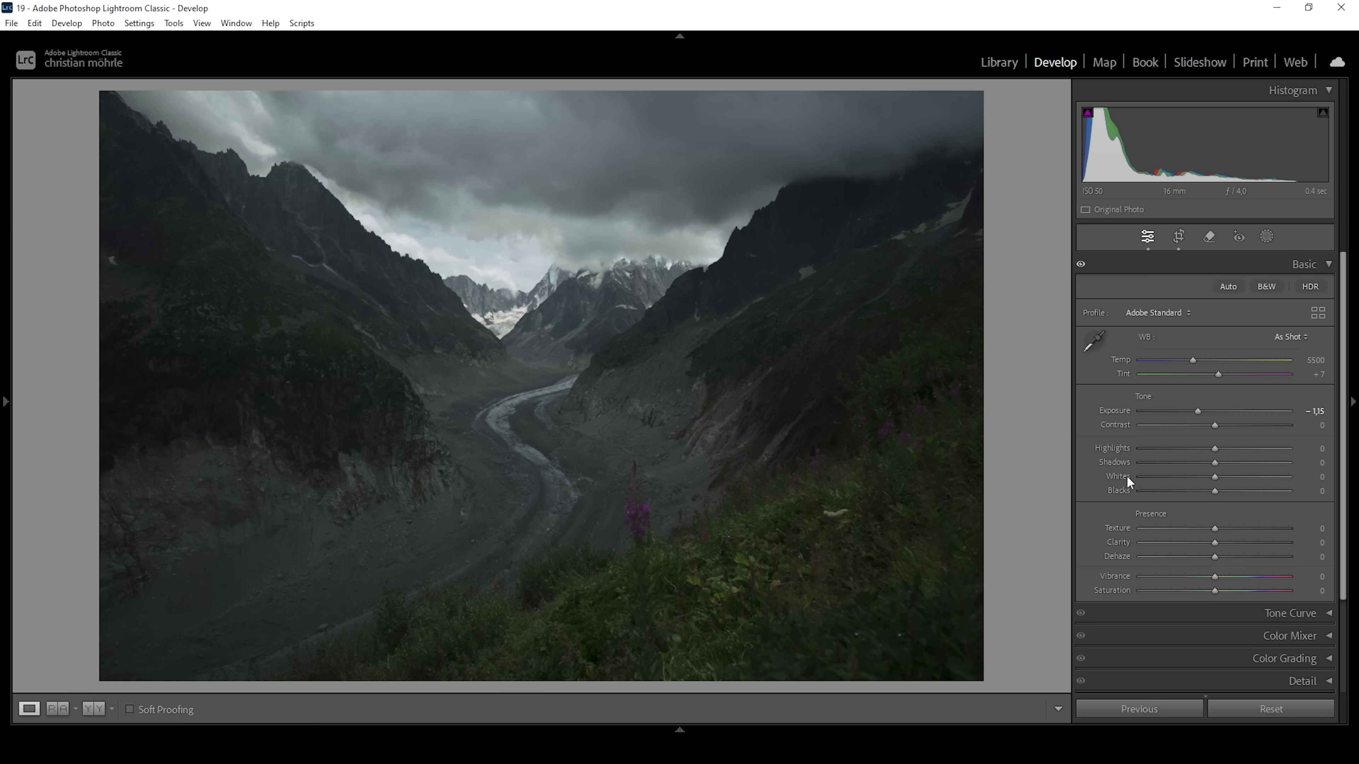
- Set Shadows +25, Blacks +26, Whites +40 and Highlights -47, then start cooling Temp
{"action": "left_click_drag", "start_coordinate": [1215, 462], "coordinate": [1234, 465]}
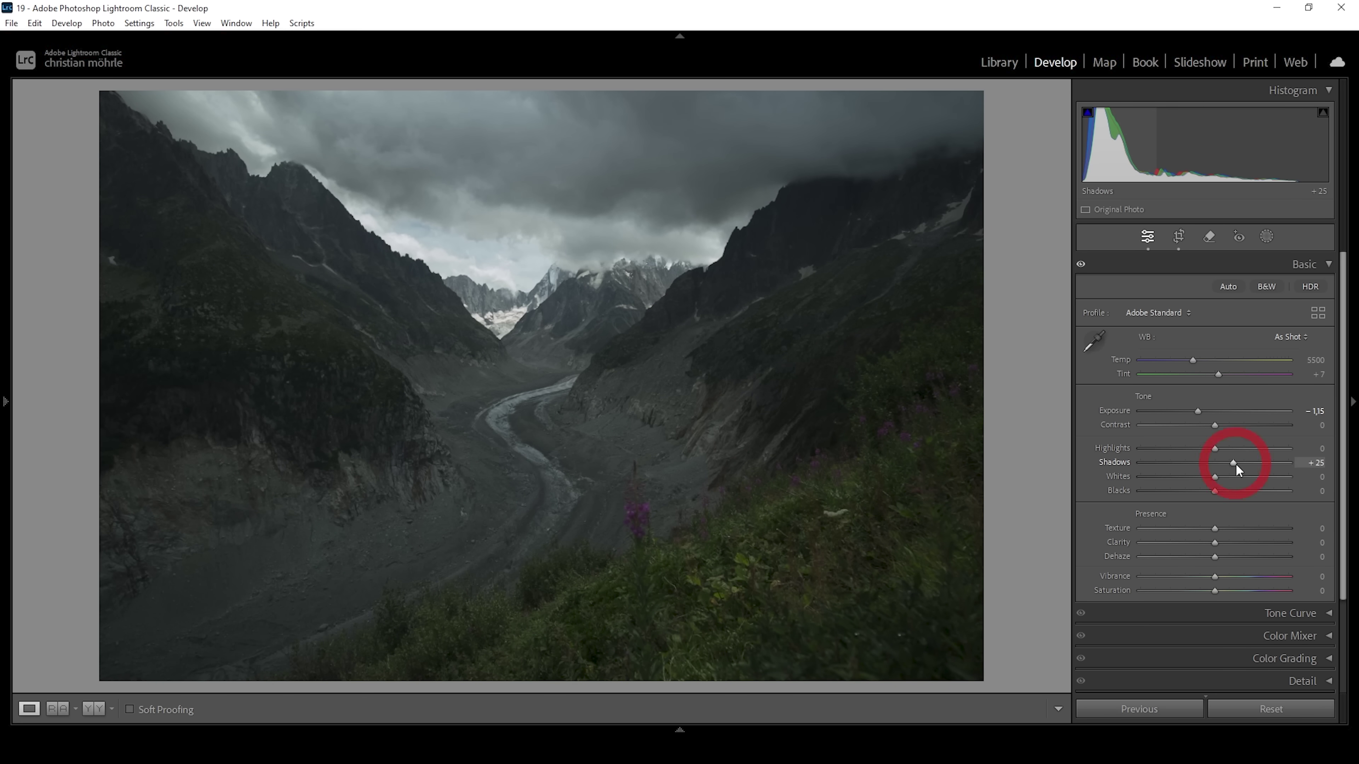
{"action": "left_click_drag", "start_coordinate": [1220, 493], "coordinate": [1236, 493]}
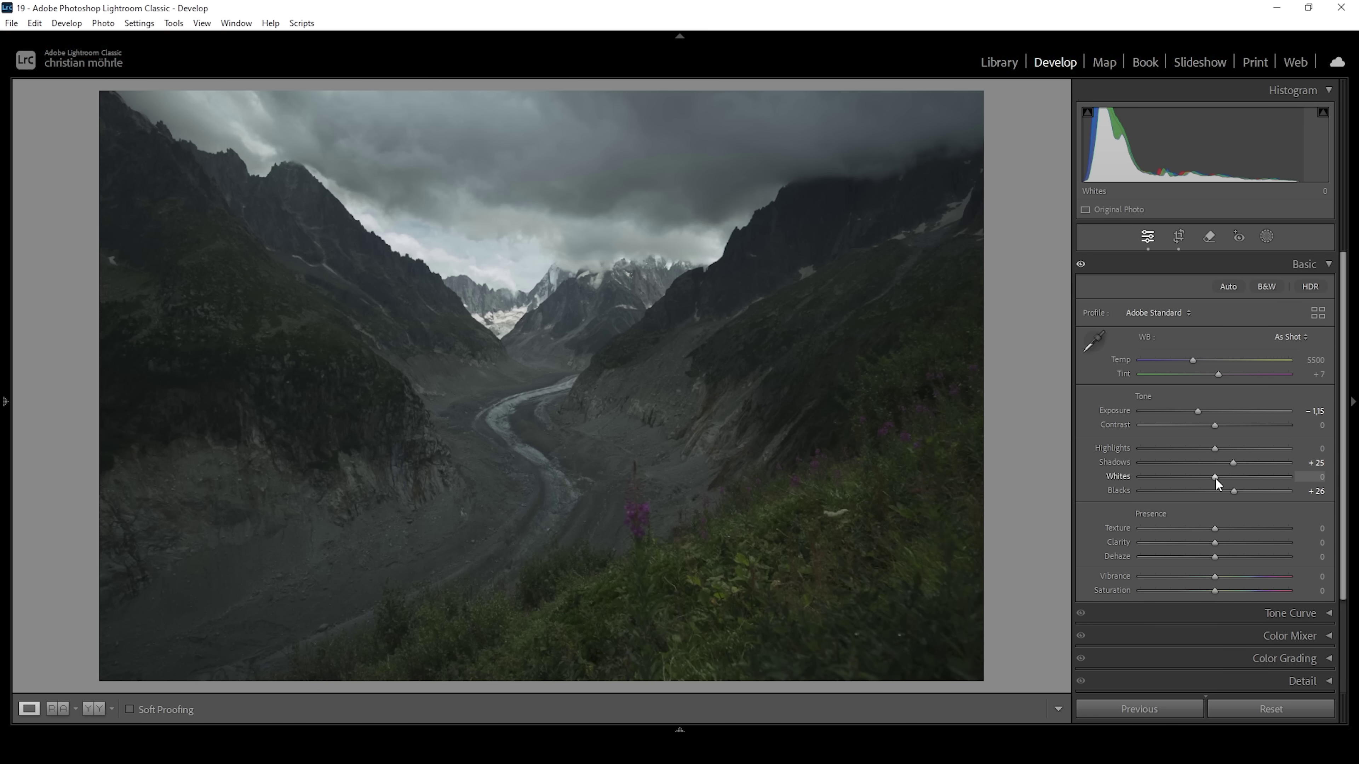
{"action": "left_click_drag", "start_coordinate": [1215, 478], "coordinate": [1244, 478]}
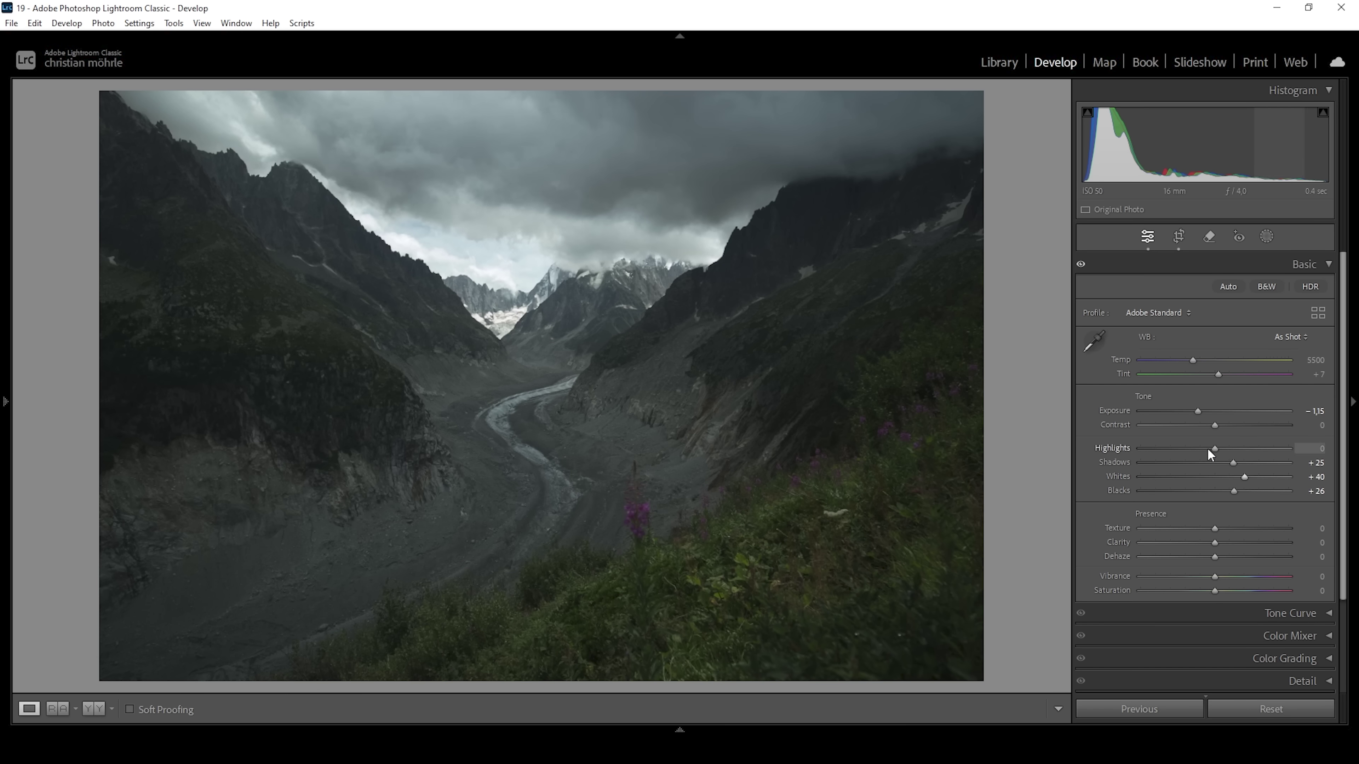
{"action": "left_click_drag", "start_coordinate": [1215, 449], "coordinate": [1185, 450]}
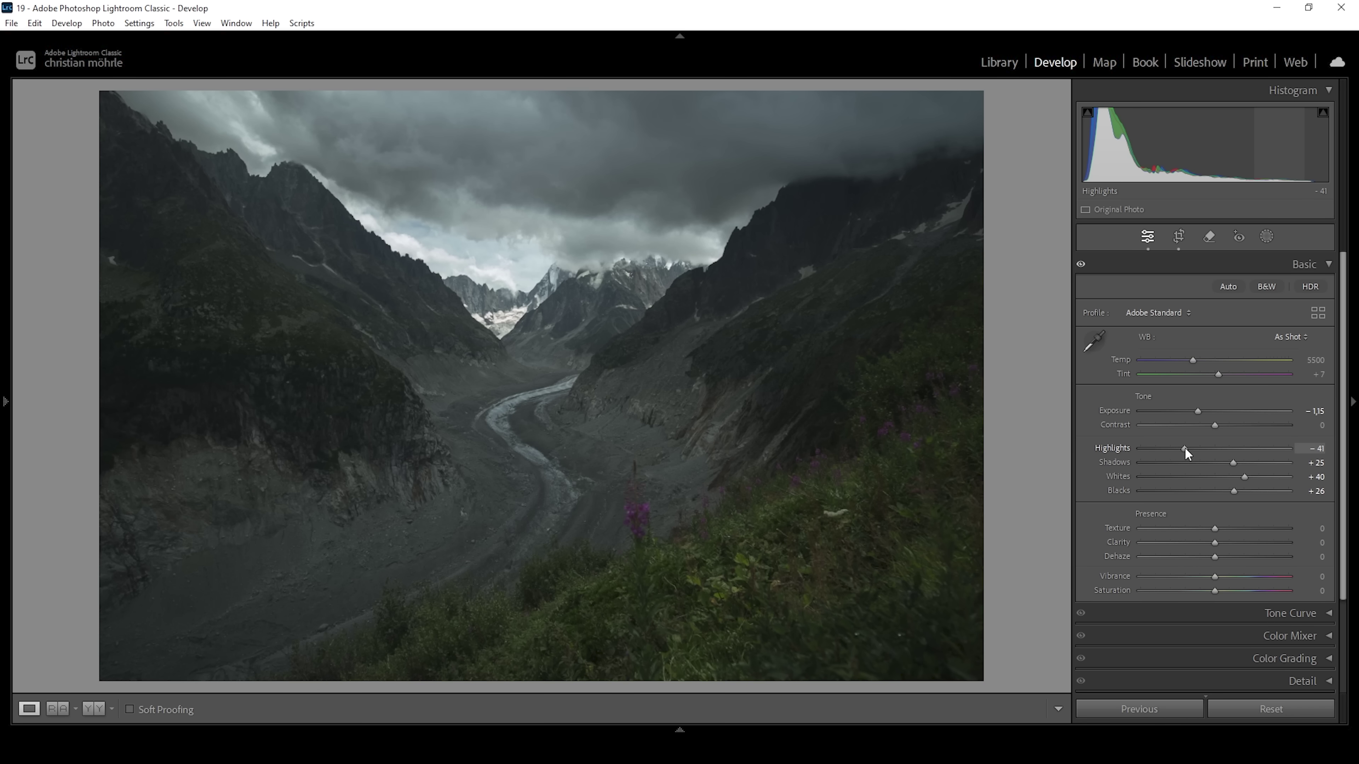
{"action": "left_click_drag", "start_coordinate": [1184, 448], "coordinate": [1181, 450]}
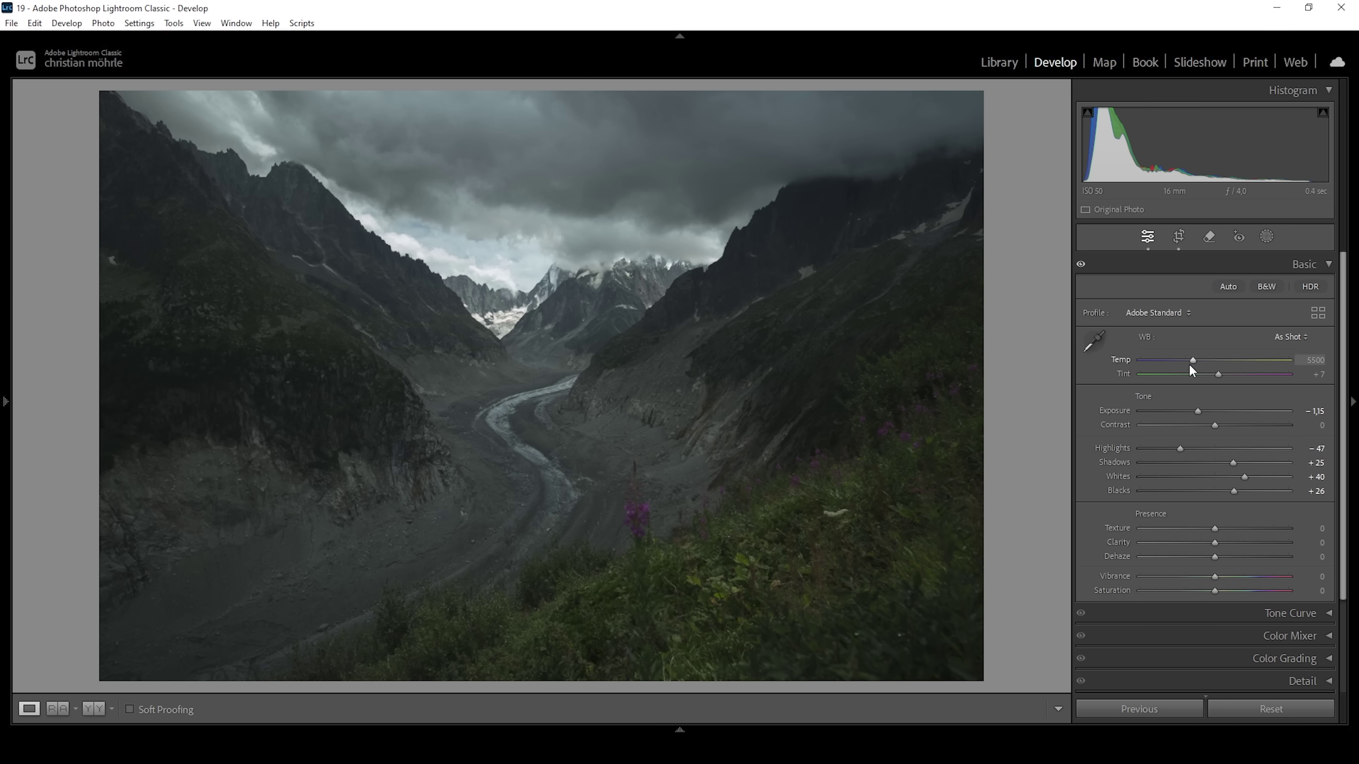
{"action": "left_click_drag", "start_coordinate": [1191, 362], "coordinate": [1187, 363]}
- Set the white balance to Temp 5250 and Tint about +11
{"action": "left_click", "coordinate": [1315, 359]}
{"action": "type", "text": "5250"}
{"action": "key", "text": "Return"}
{"action": "left_click", "coordinate": [1219, 375]}
- Set Texture +6, Clarity -9 and Dehaze -4, then view Before/After side by side
{"action": "left_click_drag", "start_coordinate": [1218, 529], "coordinate": [1217, 529]}
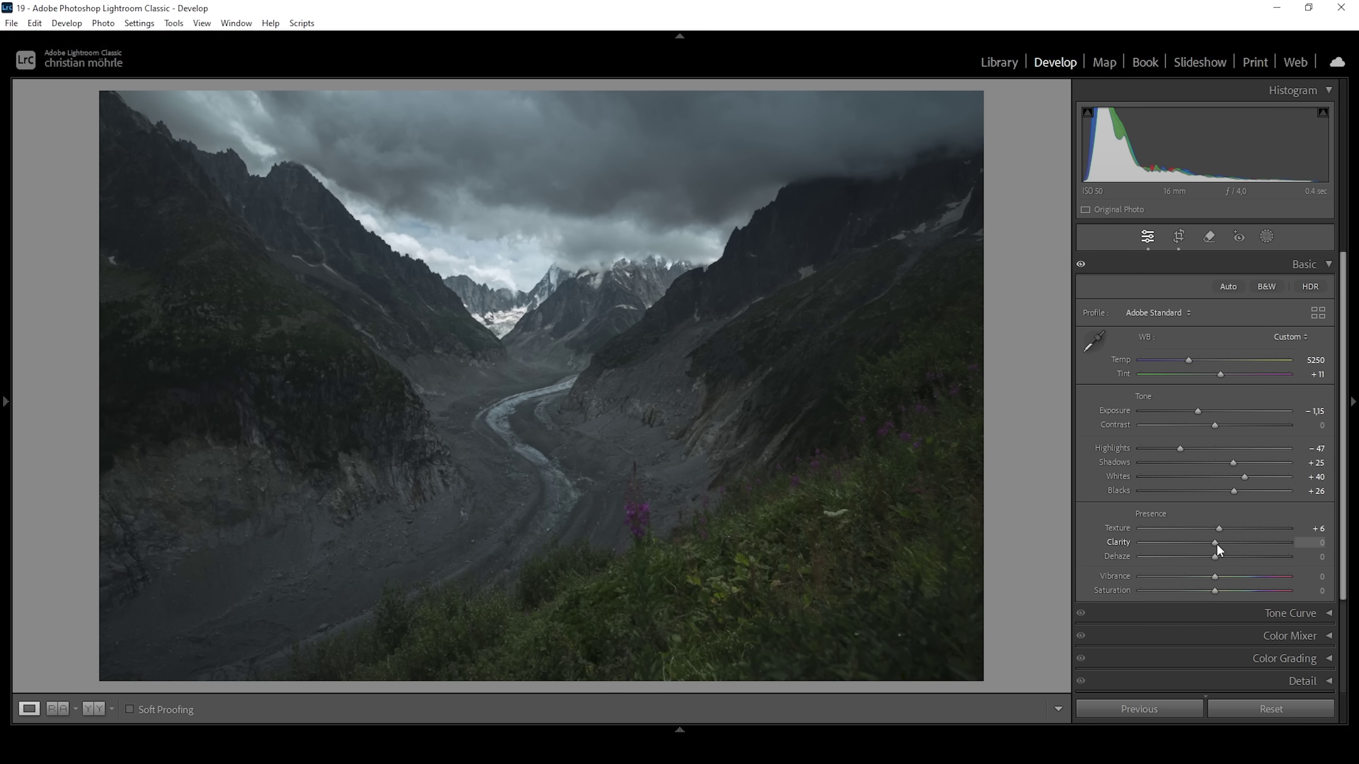
{"action": "left_click_drag", "start_coordinate": [1211, 544], "coordinate": [1210, 544]}
{"action": "left_click_drag", "start_coordinate": [1215, 558], "coordinate": [1213, 557]}
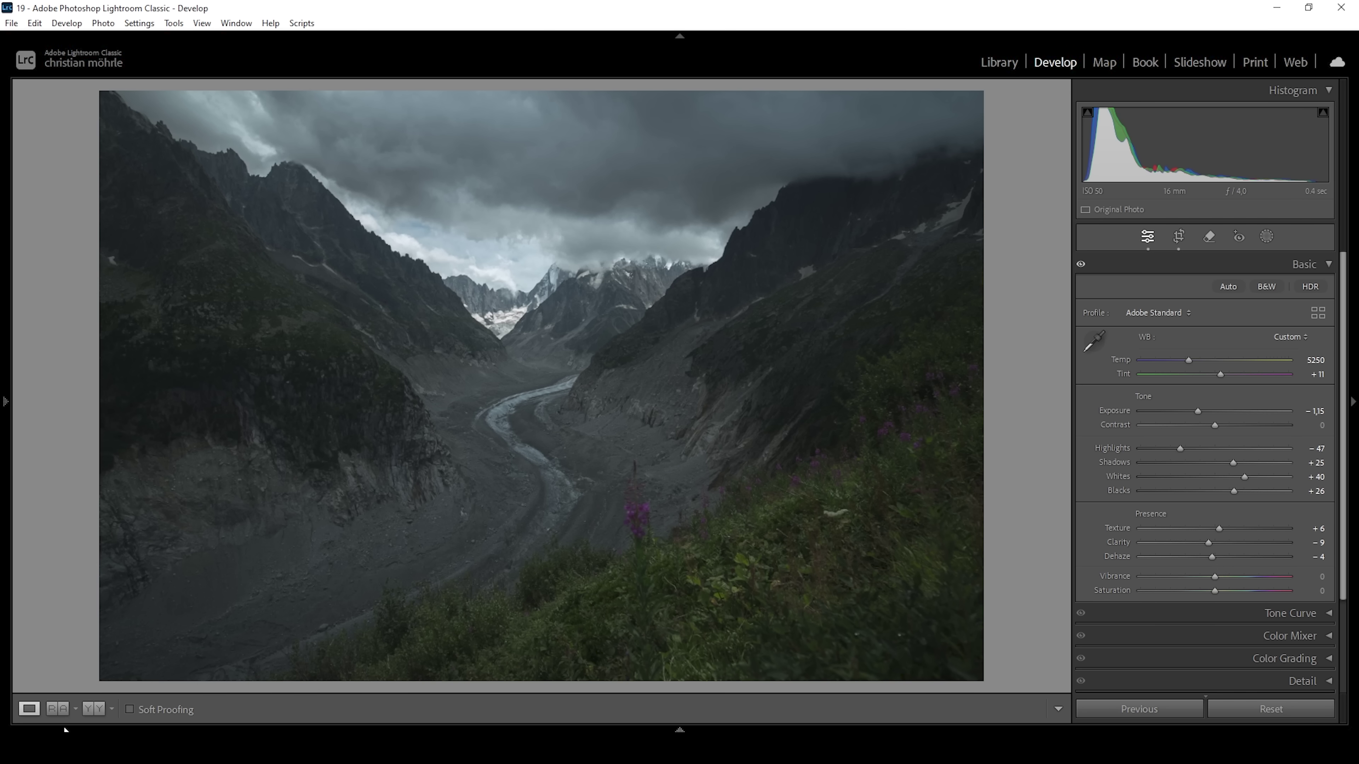
{"action": "left_click", "coordinate": [92, 709]}
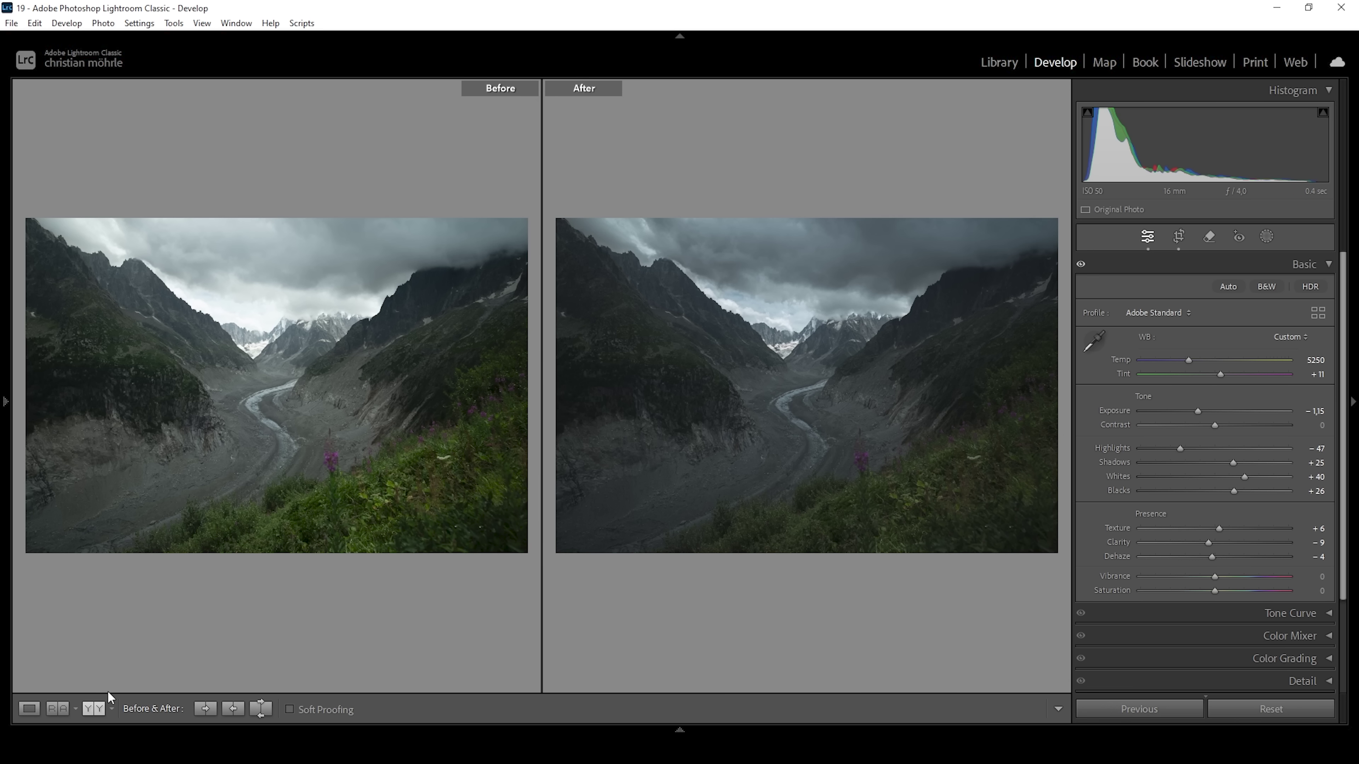
- Return from the Before/After comparison to Loupe view and open the Masking options
{"action": "left_click", "coordinate": [32, 707]}
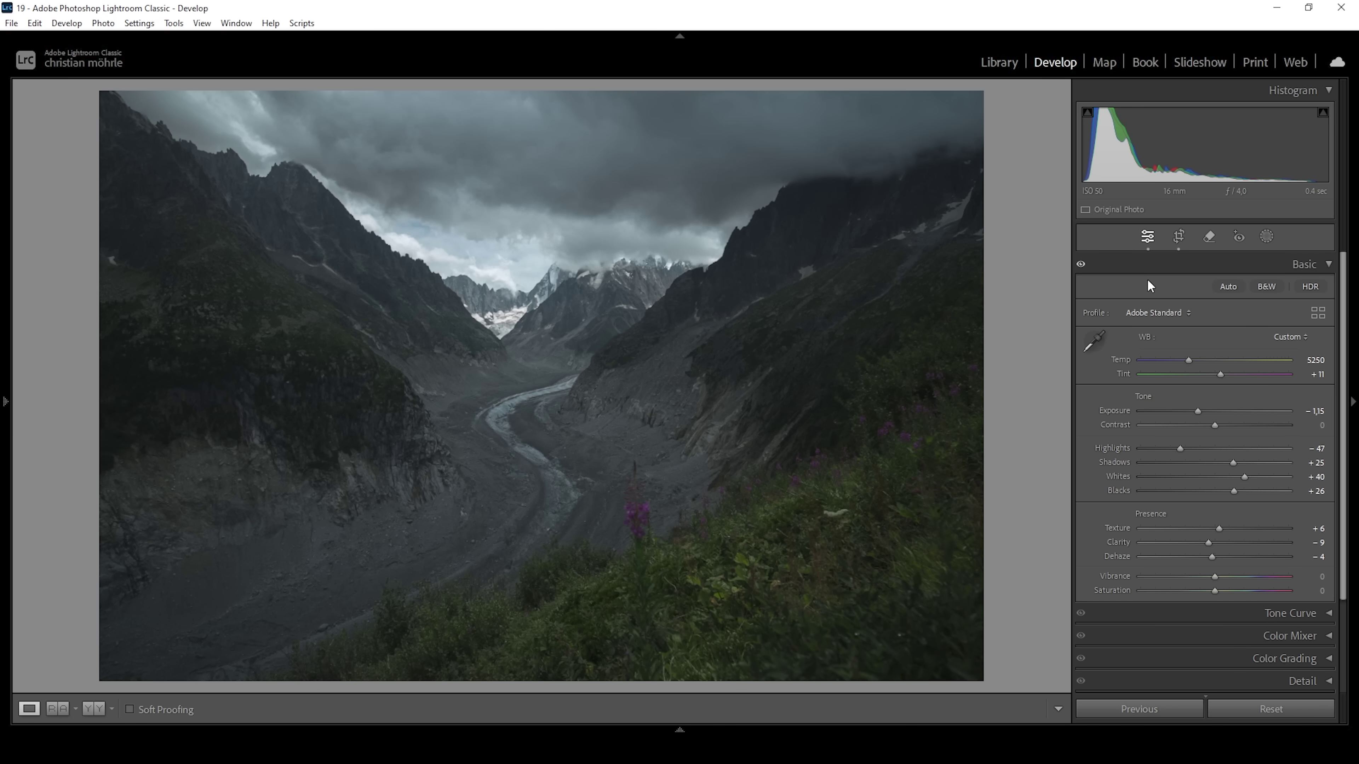
{"action": "left_click", "coordinate": [1265, 237]}
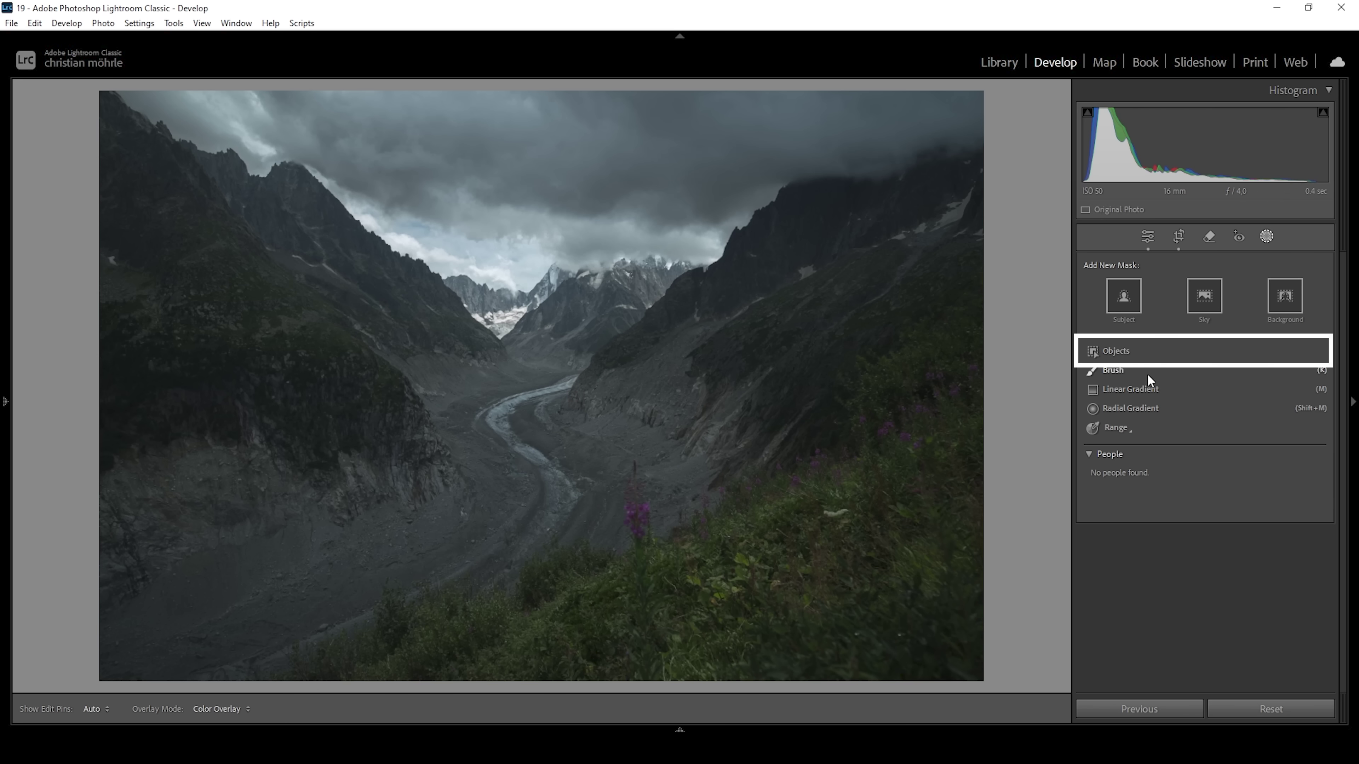
- Create Mask 1 by box-selecting the glacier river with Objects in Rectangle Select mode
{"action": "left_click", "coordinate": [1137, 358]}
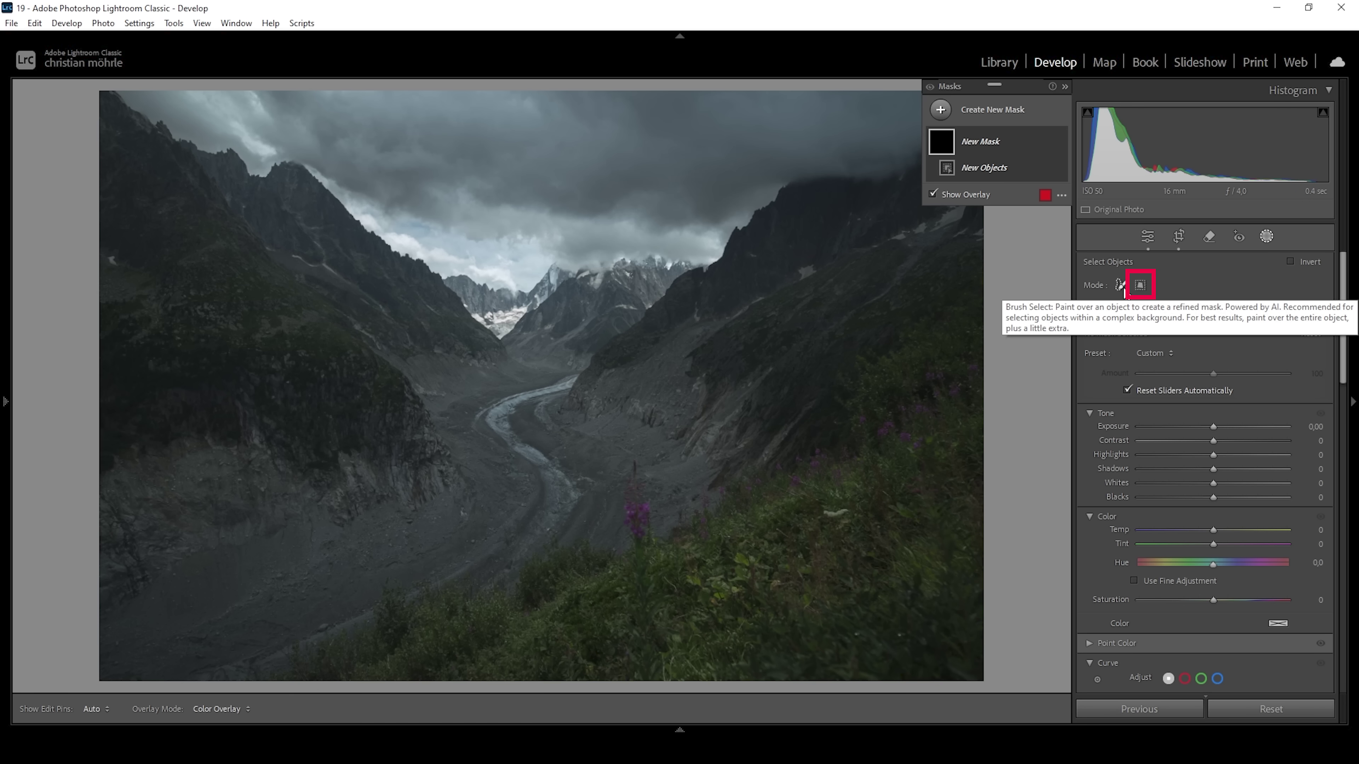
{"action": "left_click", "coordinate": [1141, 287]}
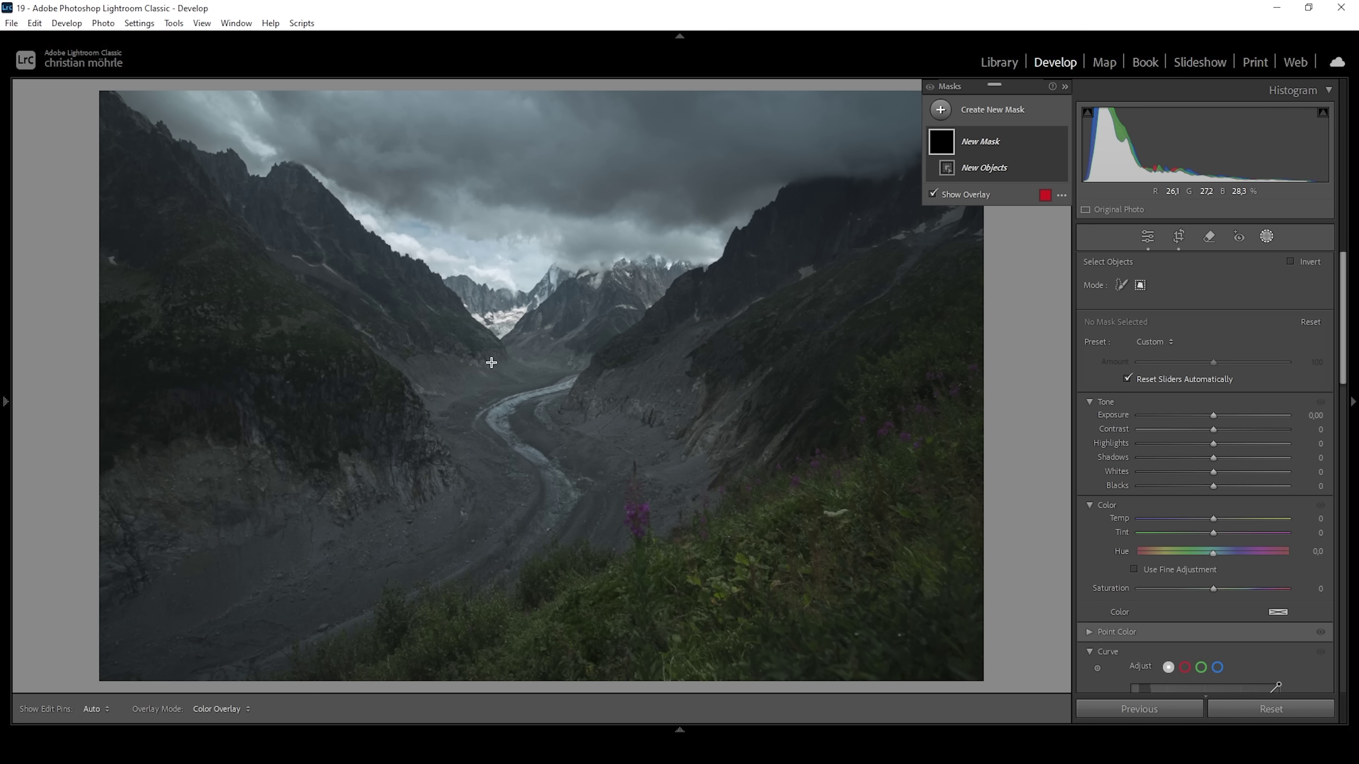
{"action": "left_click_drag", "start_coordinate": [471, 352], "coordinate": [610, 569]}
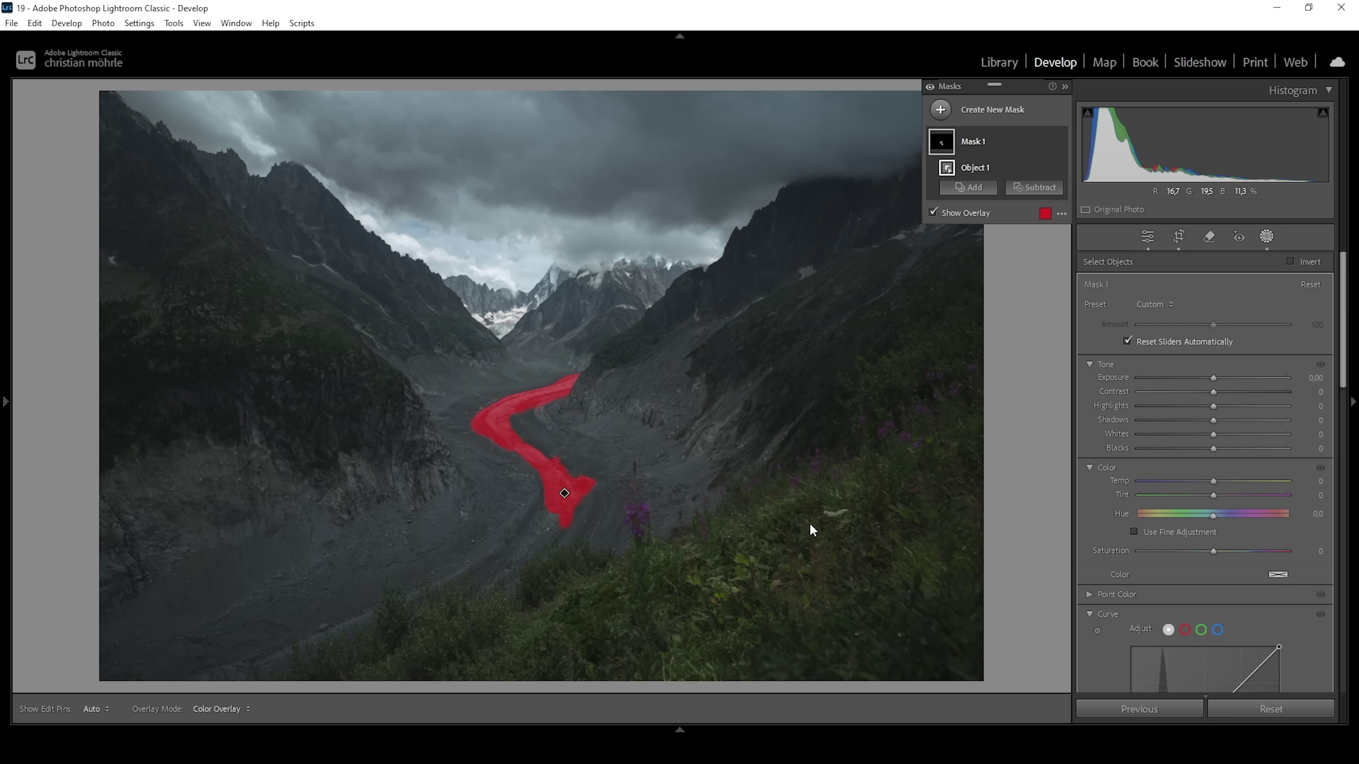
{"action": "left_click", "coordinate": [1036, 188]}
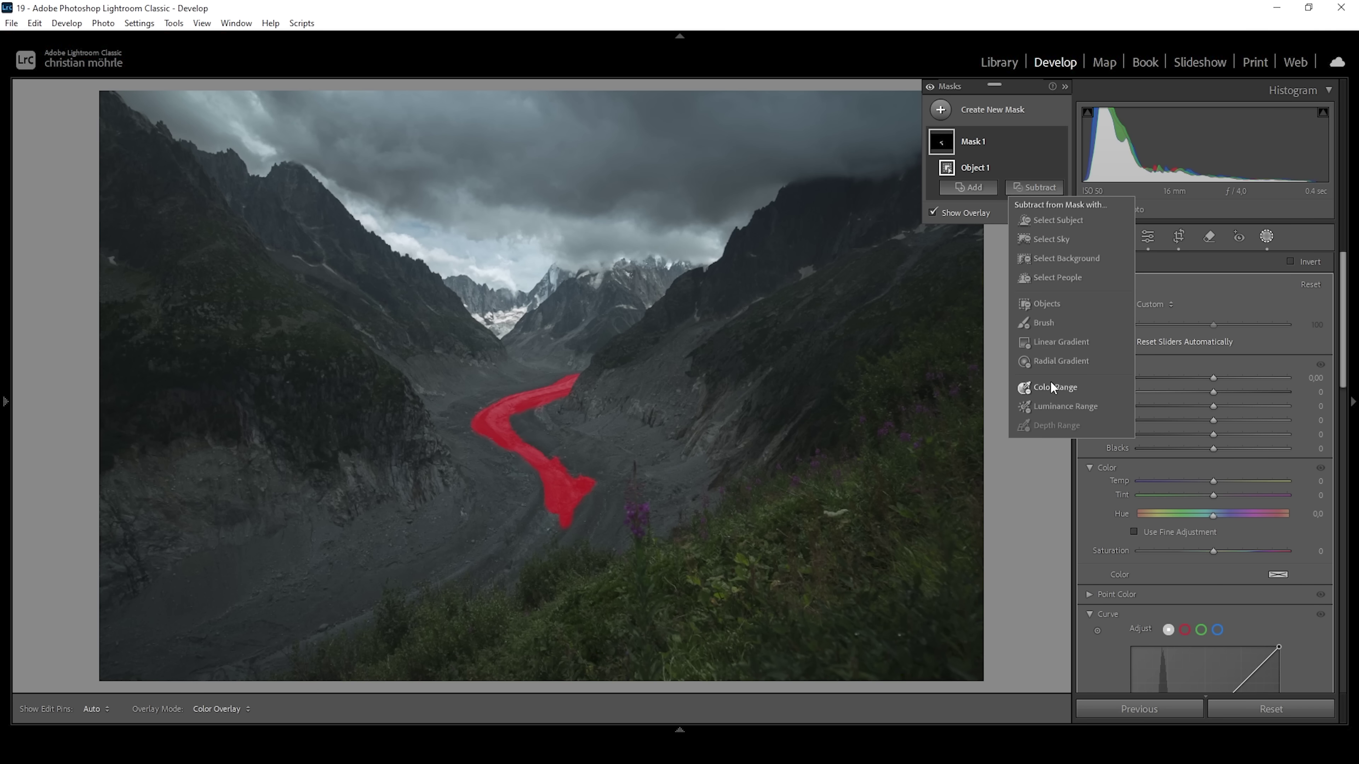
- Erase the mask's lower-right bulge near the flowers with a smaller Subtract brush
{"action": "left_click", "coordinate": [1043, 322]}
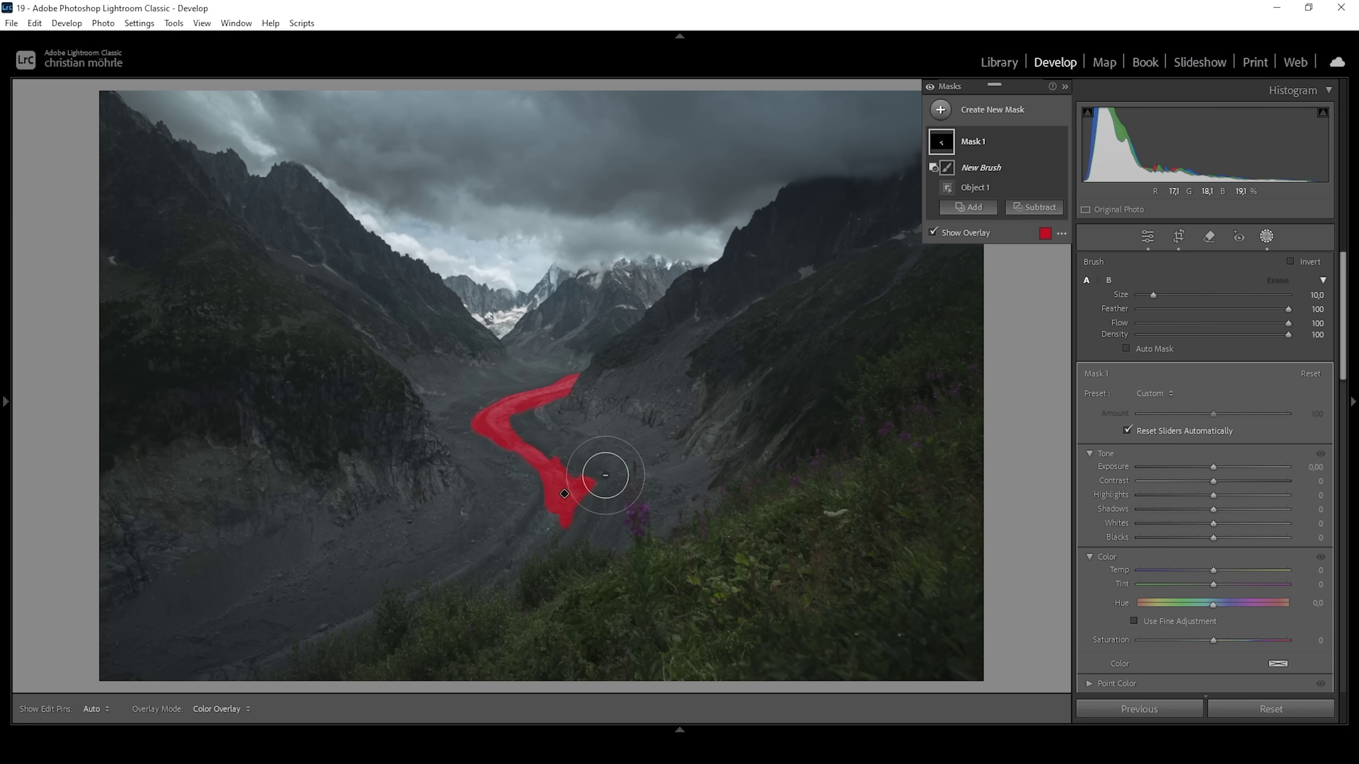
{"action": "scroll", "coordinate": [583, 471], "scroll_direction": "down", "scroll_amount": 2}
{"action": "key", "text": "h"}
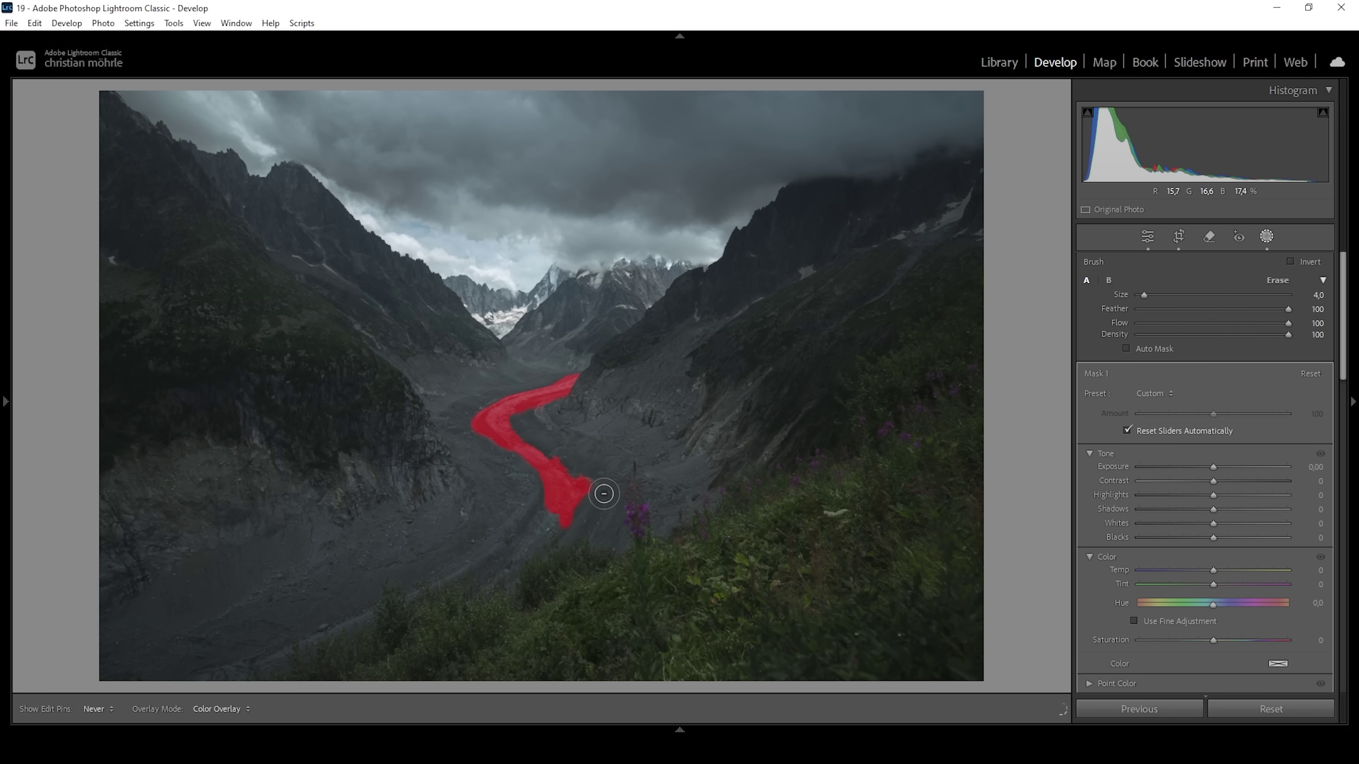
{"action": "left_click_drag", "start_coordinate": [604, 494], "coordinate": [581, 476]}
{"action": "key", "text": "h"}
{"action": "scroll", "coordinate": [585, 470], "scroll_direction": "down", "scroll_amount": 2}
- Subtract a bottom linear gradient to fade the stream's lower end, and hide the overlay
{"action": "left_click", "coordinate": [1035, 207]}
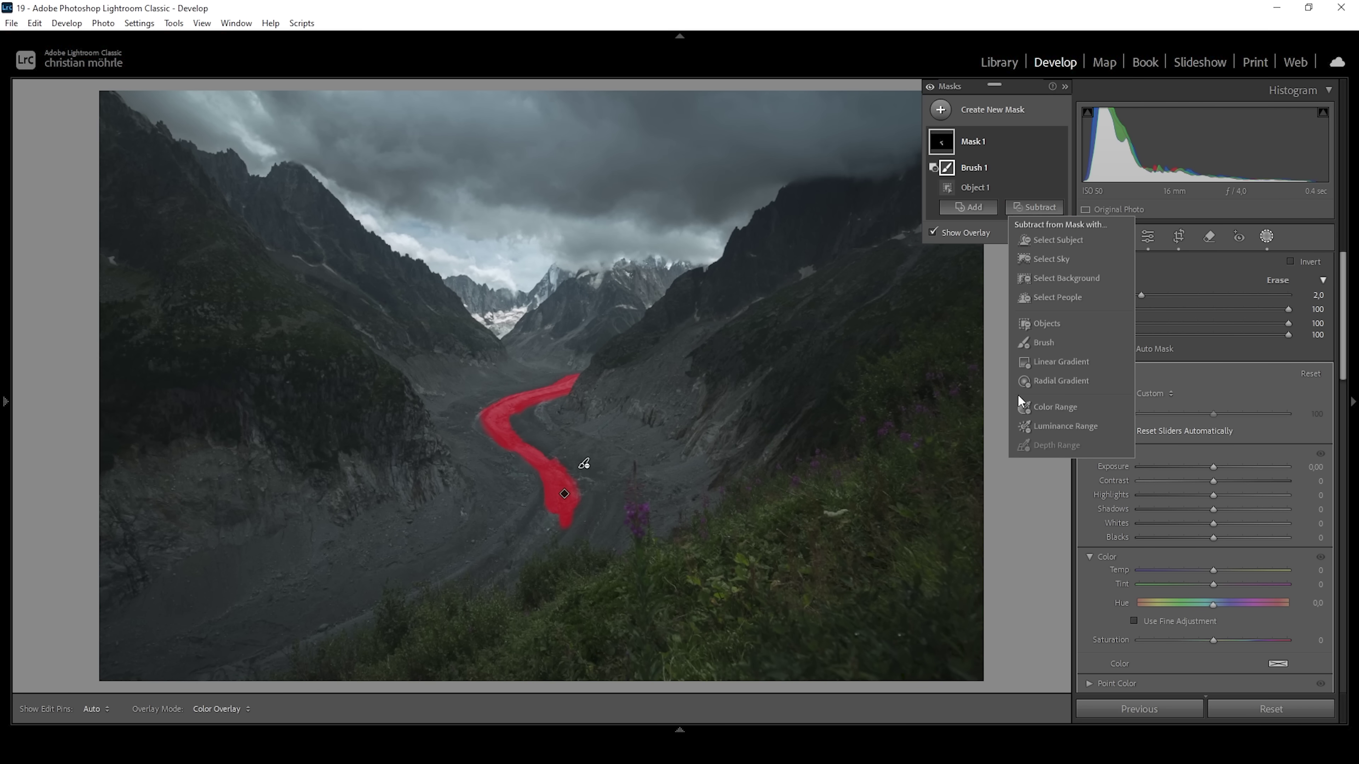
{"action": "left_click", "coordinate": [1053, 359]}
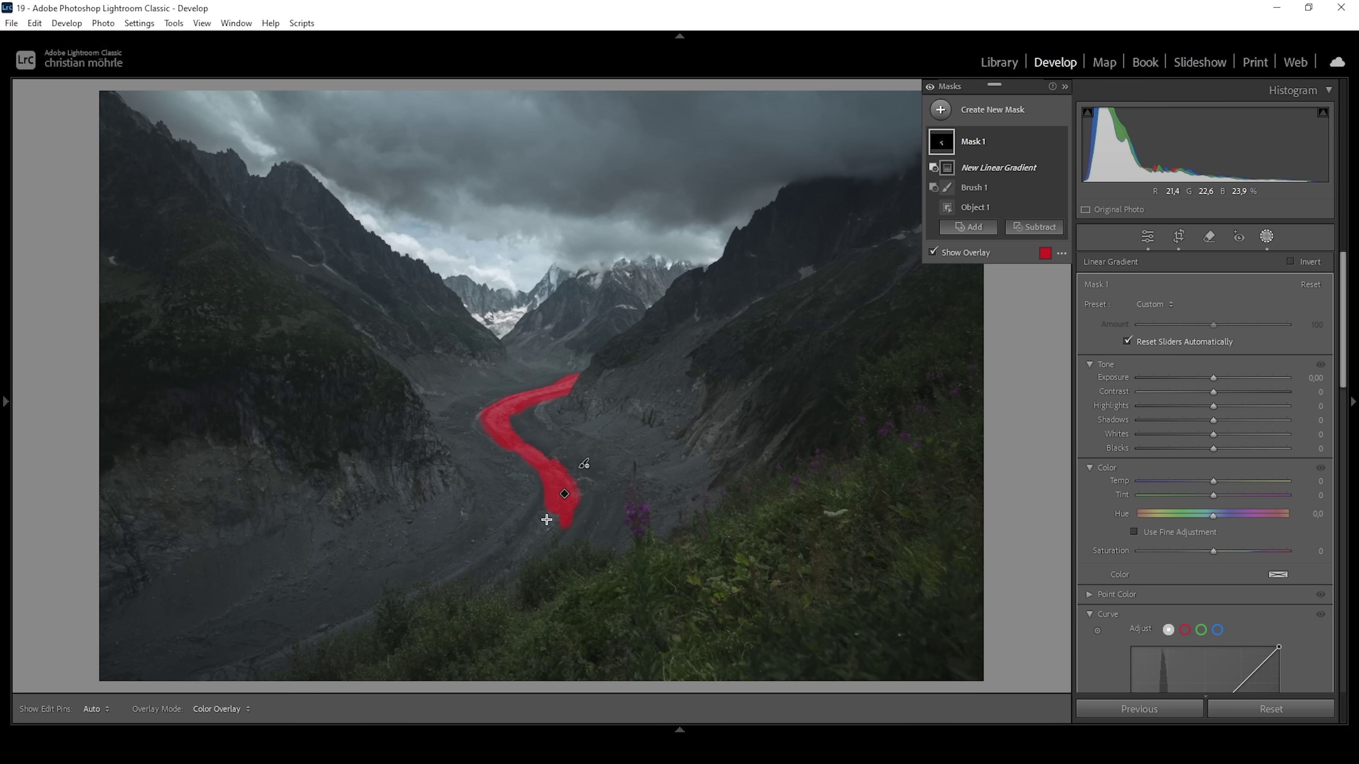
{"action": "mouse_move", "coordinate": [556, 530]}
{"action": "left_mouse_down"}
{"action": "mouse_move", "coordinate": [558, 416]}
{"action": "mouse_move", "coordinate": [563, 513]}
{"action": "left_mouse_up"}
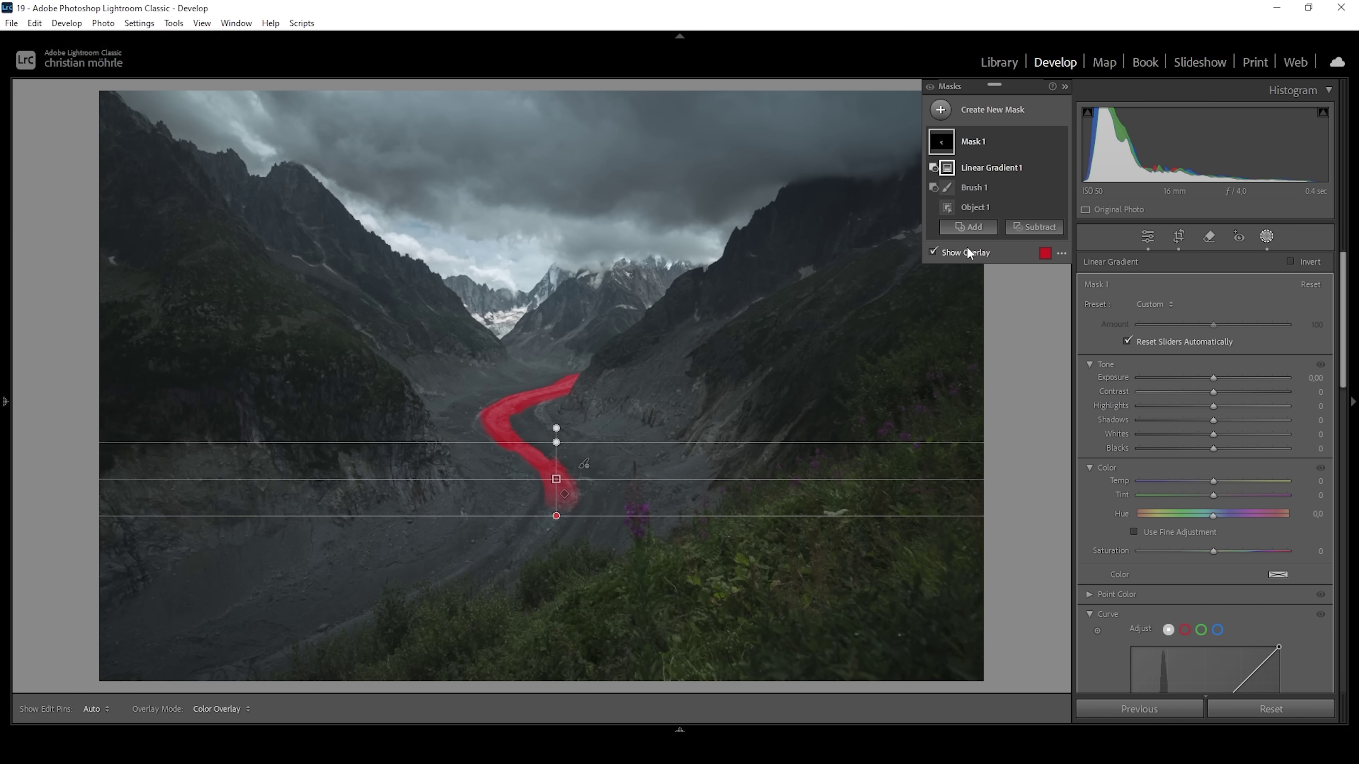
{"action": "left_click", "coordinate": [929, 253]}
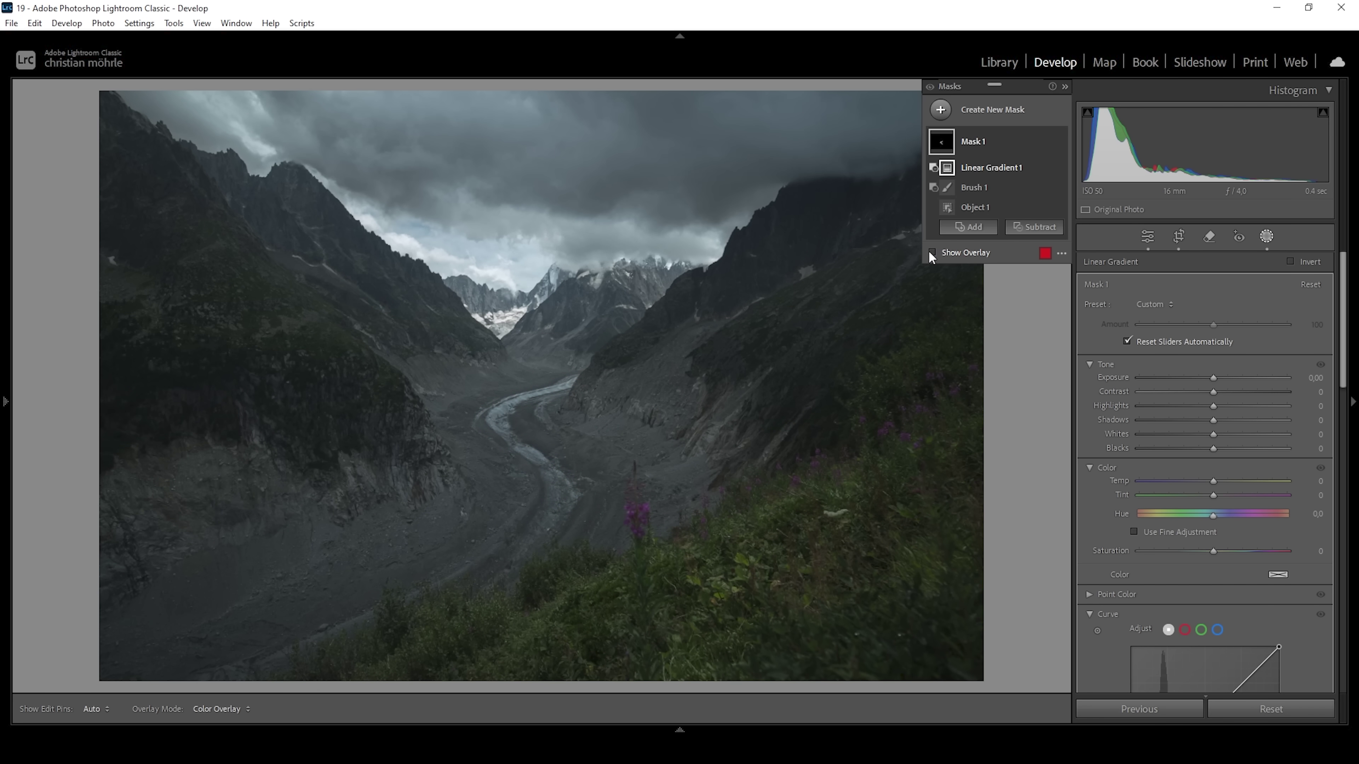
{"action": "left_click", "coordinate": [1219, 378]}
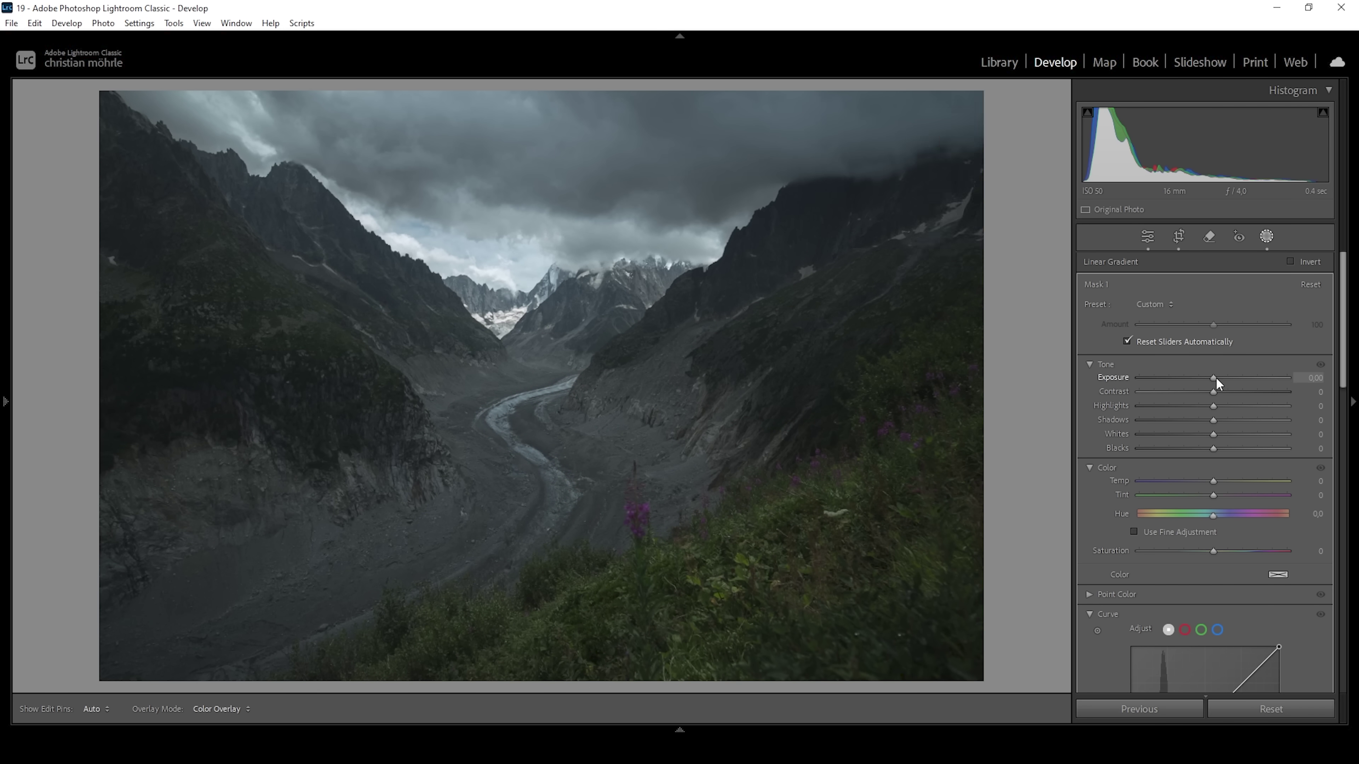
- Give Mask 1 Exposure 0.25, Whites +6, Saturation 10 and Clarity 17
{"action": "left_click_drag", "start_coordinate": [1220, 376], "coordinate": [1220, 377]}
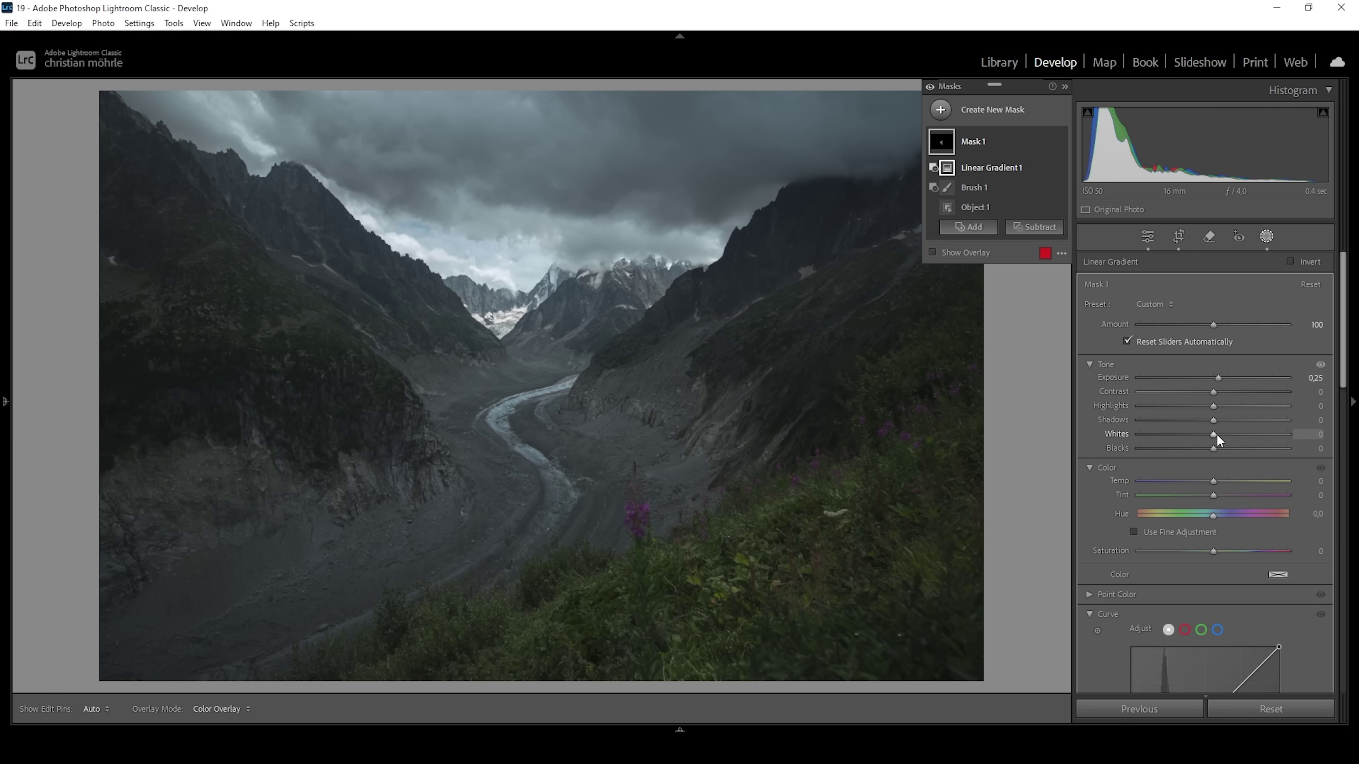
{"action": "left_click_drag", "start_coordinate": [1217, 437], "coordinate": [1224, 435]}
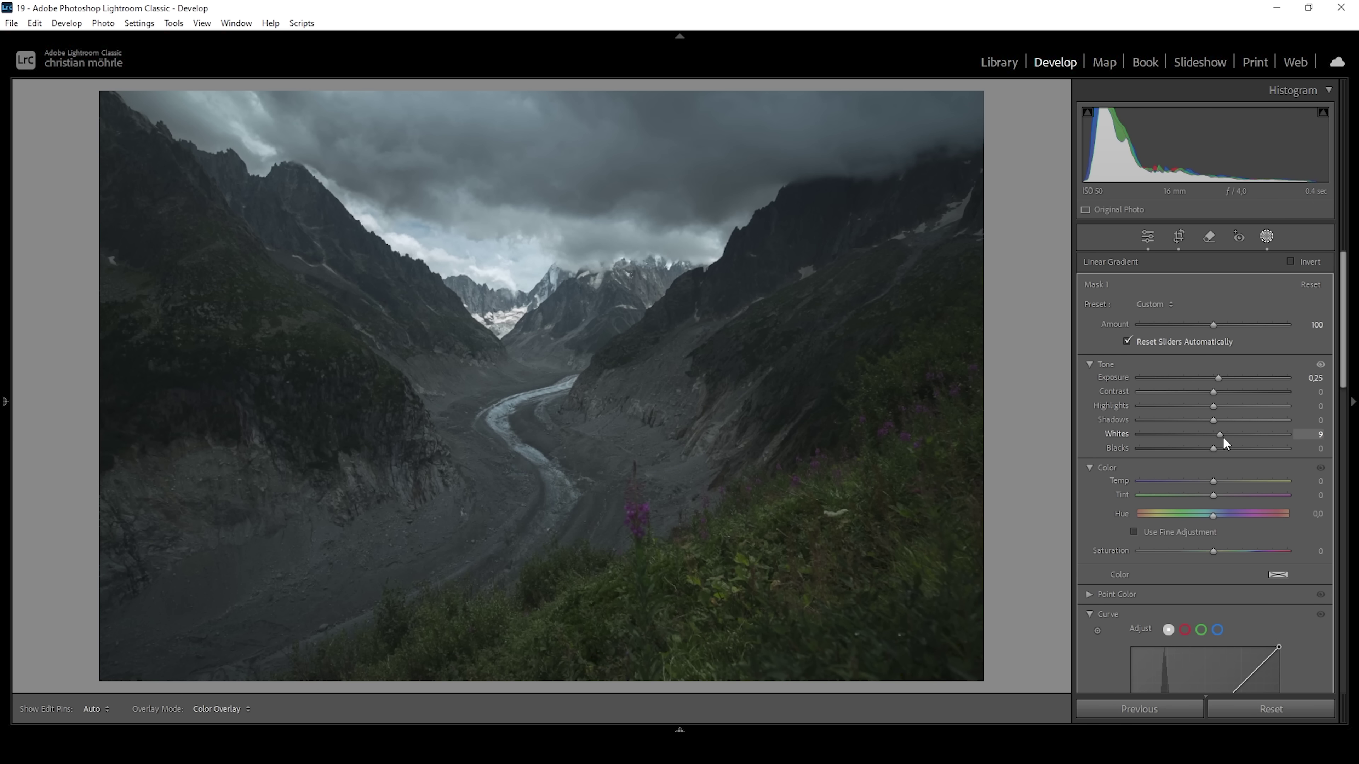
{"action": "left_click_drag", "start_coordinate": [1221, 437], "coordinate": [1220, 436]}
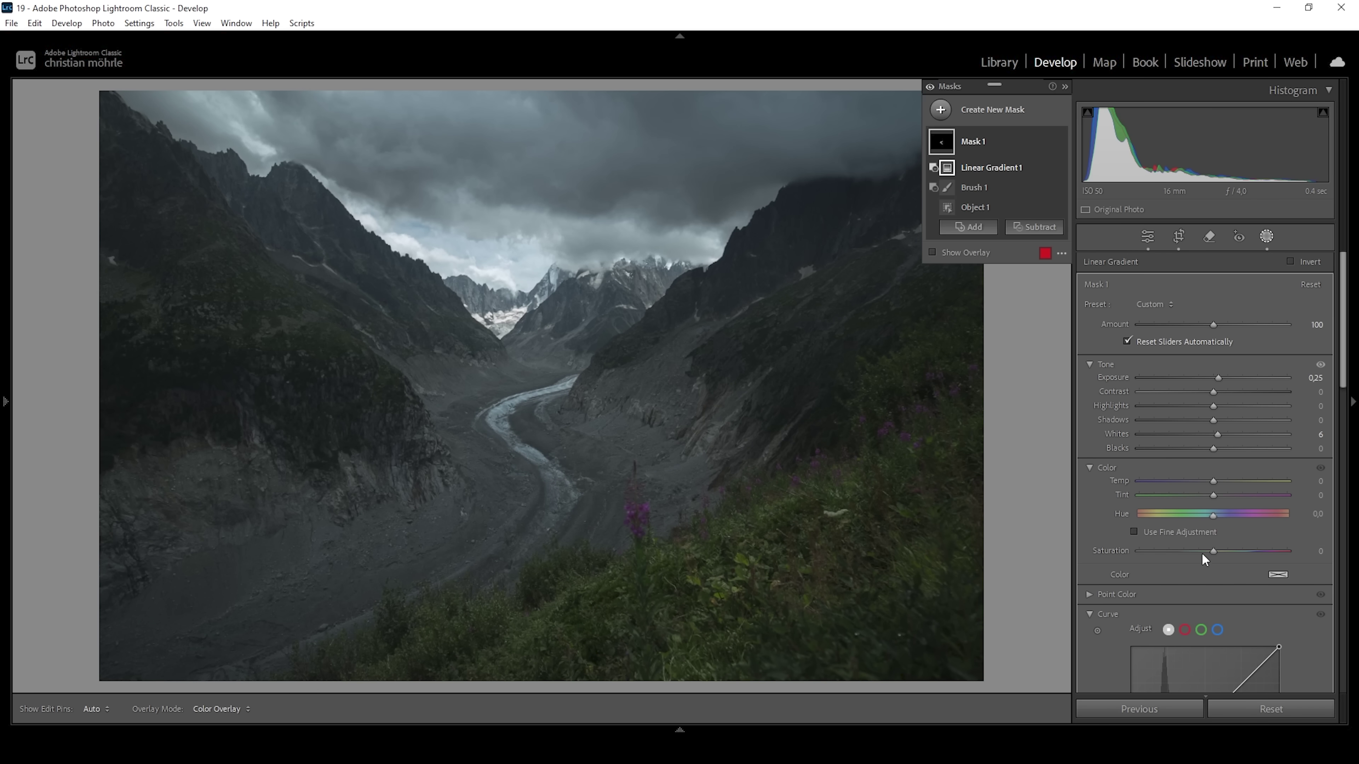
{"action": "left_click_drag", "start_coordinate": [1214, 553], "coordinate": [1215, 582]}
{"action": "scroll", "coordinate": [1222, 557], "scroll_direction": "down", "scroll_amount": 6}
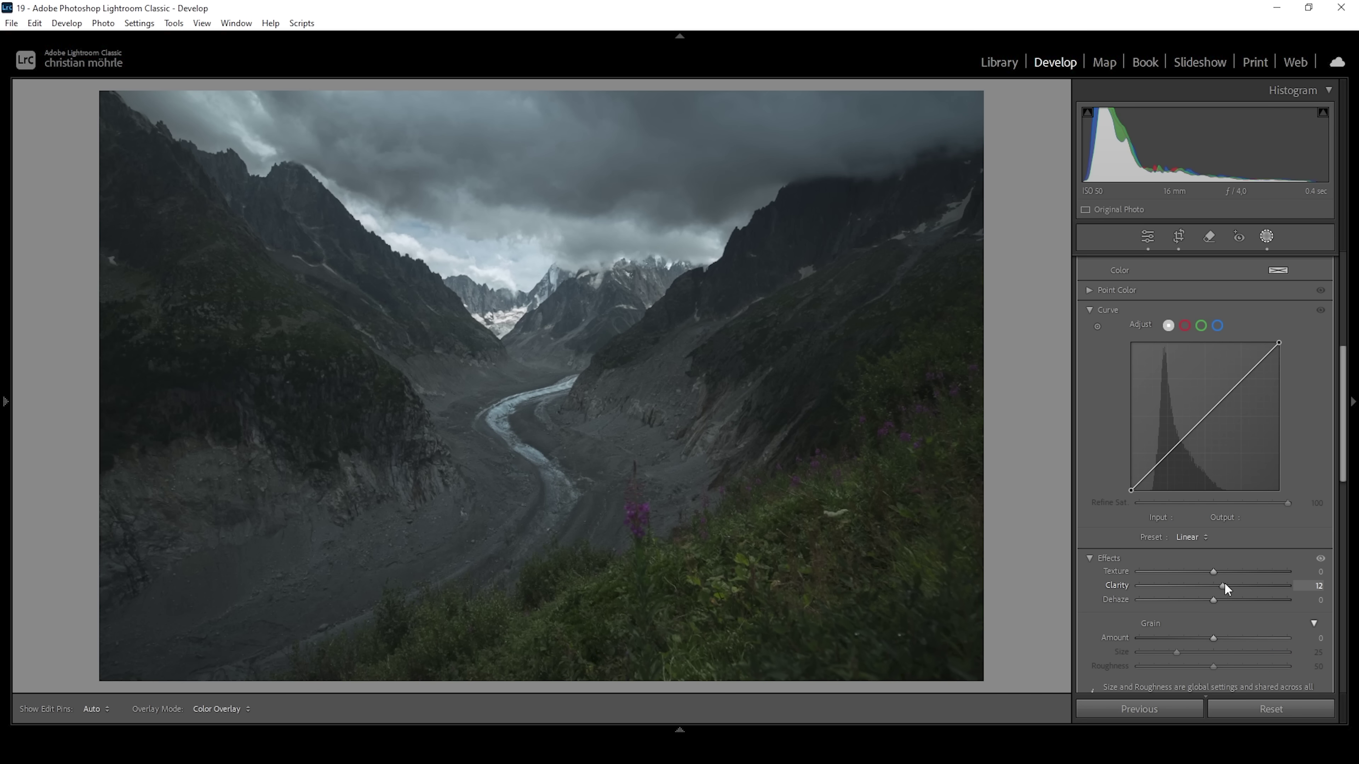
{"action": "left_click_drag", "start_coordinate": [1227, 581], "coordinate": [1225, 582]}
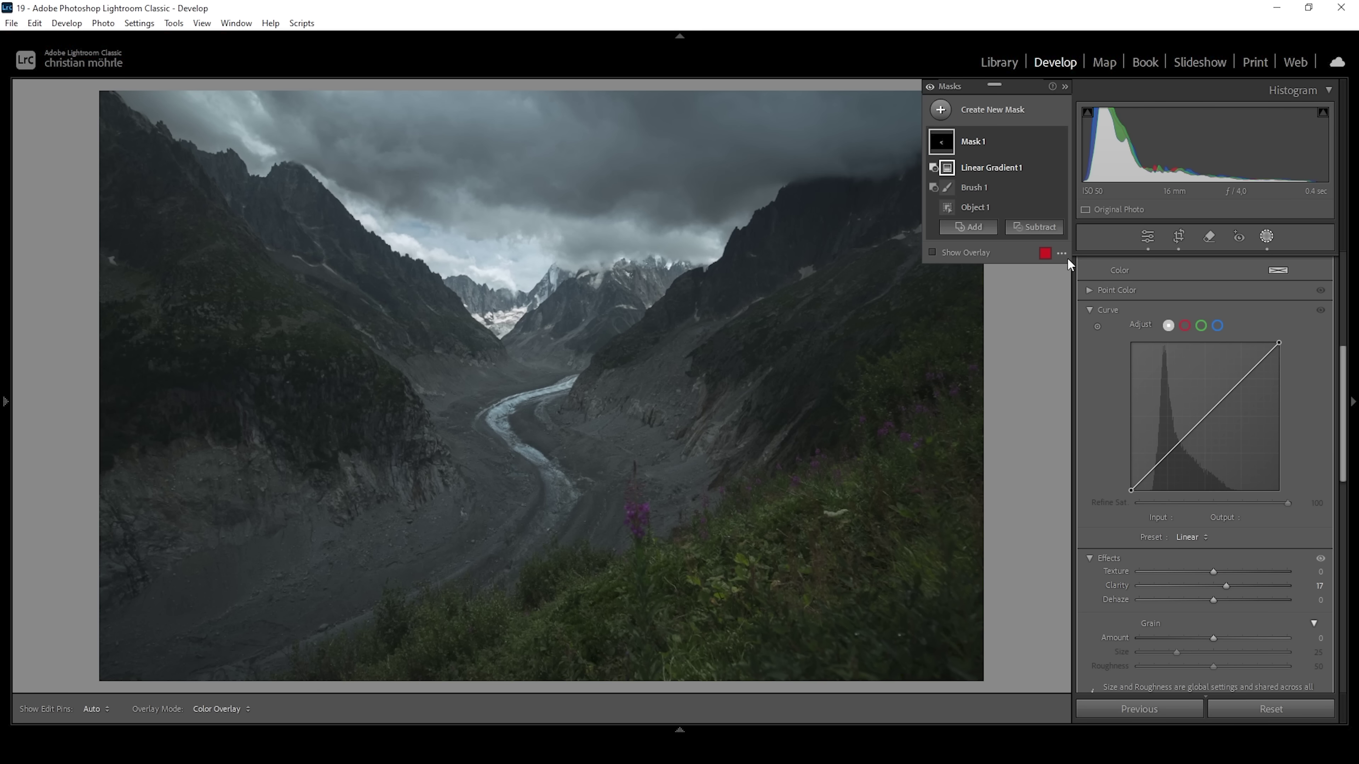
- Toggle Mask 1 off and on several times to compare its effect
{"action": "mouse_move", "coordinate": [998, 143]}
{"action": "left_click", "coordinate": [1059, 142]}
{"action": "left_click", "coordinate": [1059, 142]}
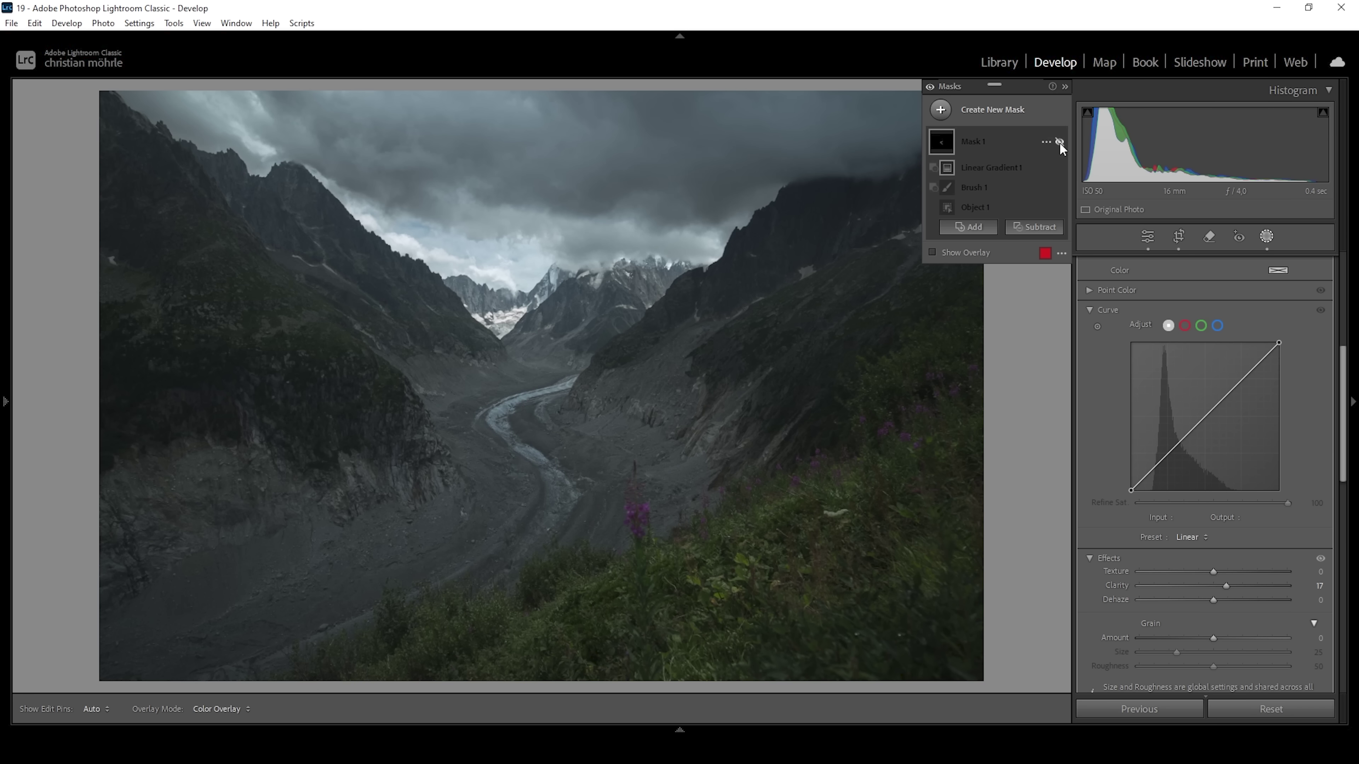
{"action": "left_click", "coordinate": [1058, 143]}
{"action": "left_click", "coordinate": [1059, 142]}
{"action": "left_click", "coordinate": [1059, 143]}
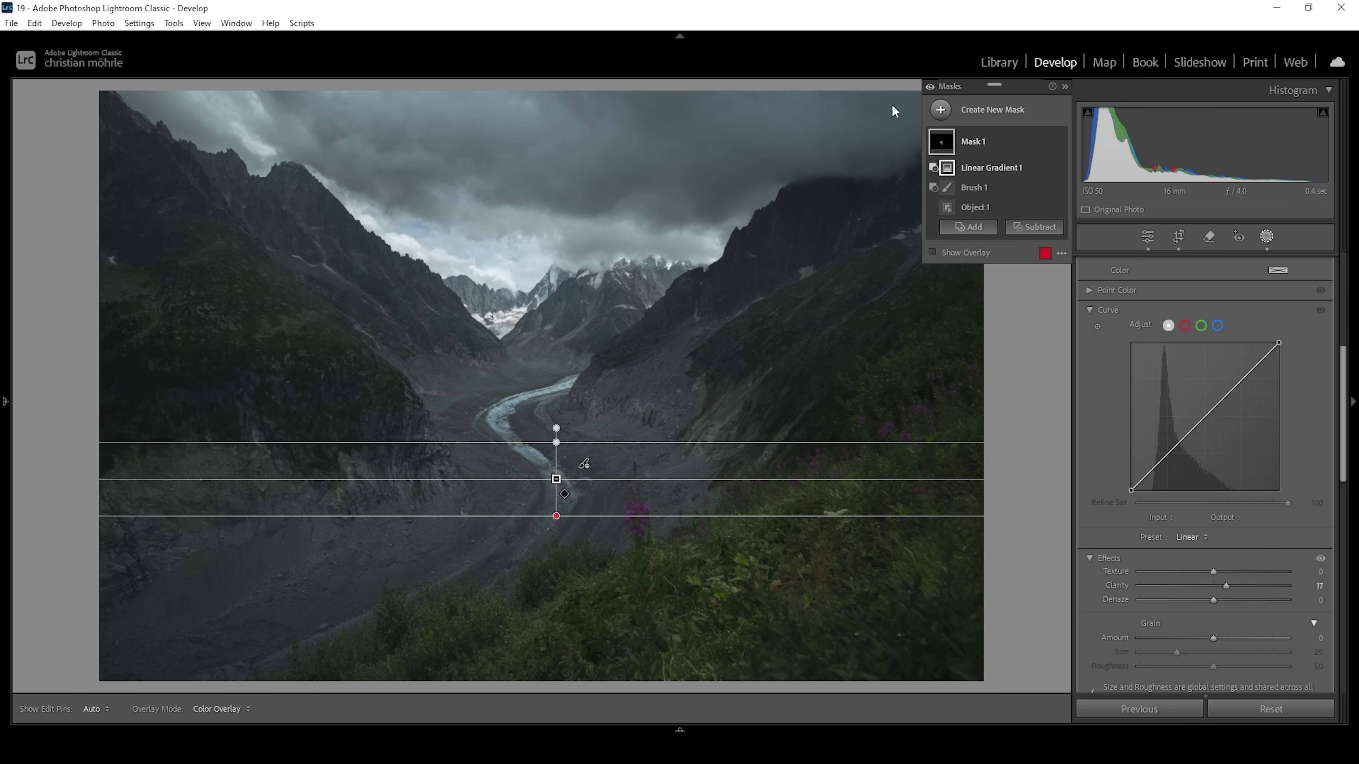
{"action": "left_click", "coordinate": [940, 109]}
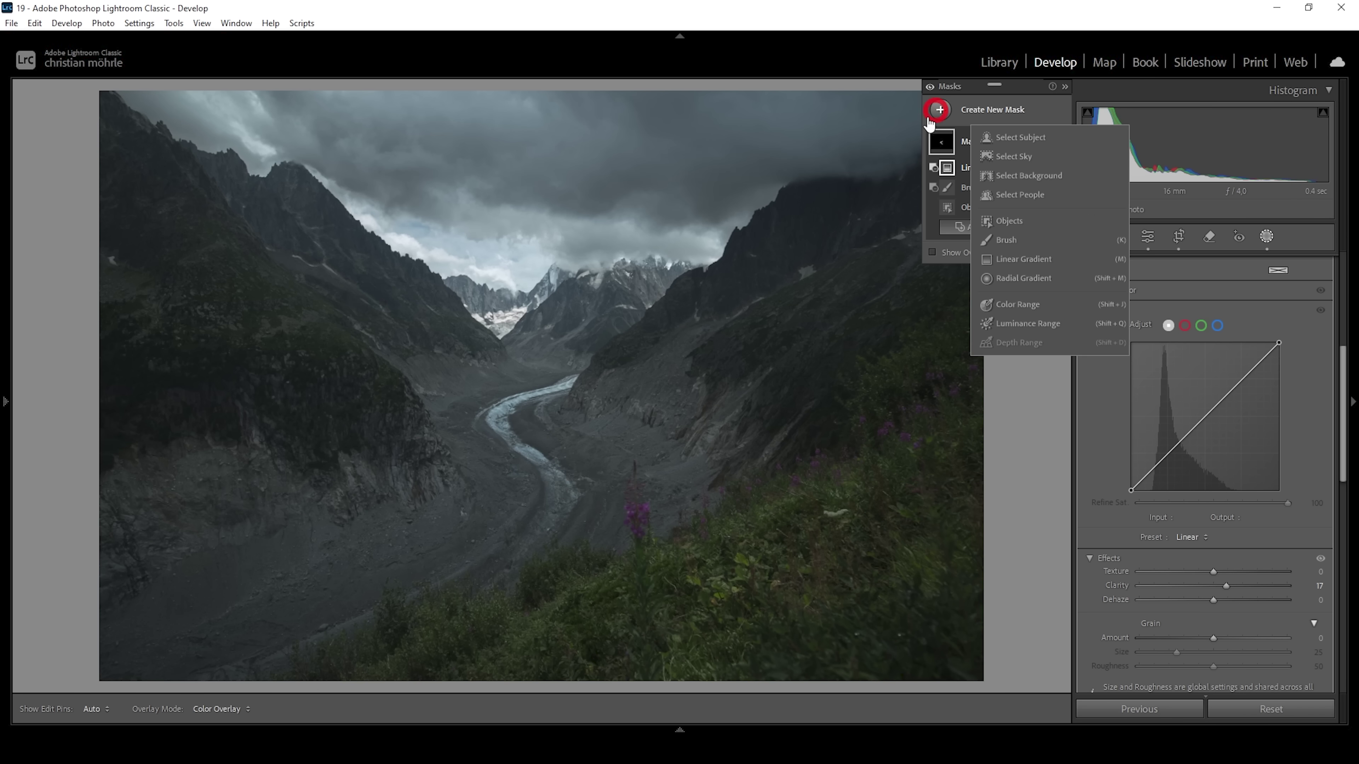
- Create Mask 2 by box-selecting the upper river, then adding more river with Objects
{"action": "left_click", "coordinate": [1006, 222]}
{"action": "left_click_drag", "start_coordinate": [508, 361], "coordinate": [591, 432]}
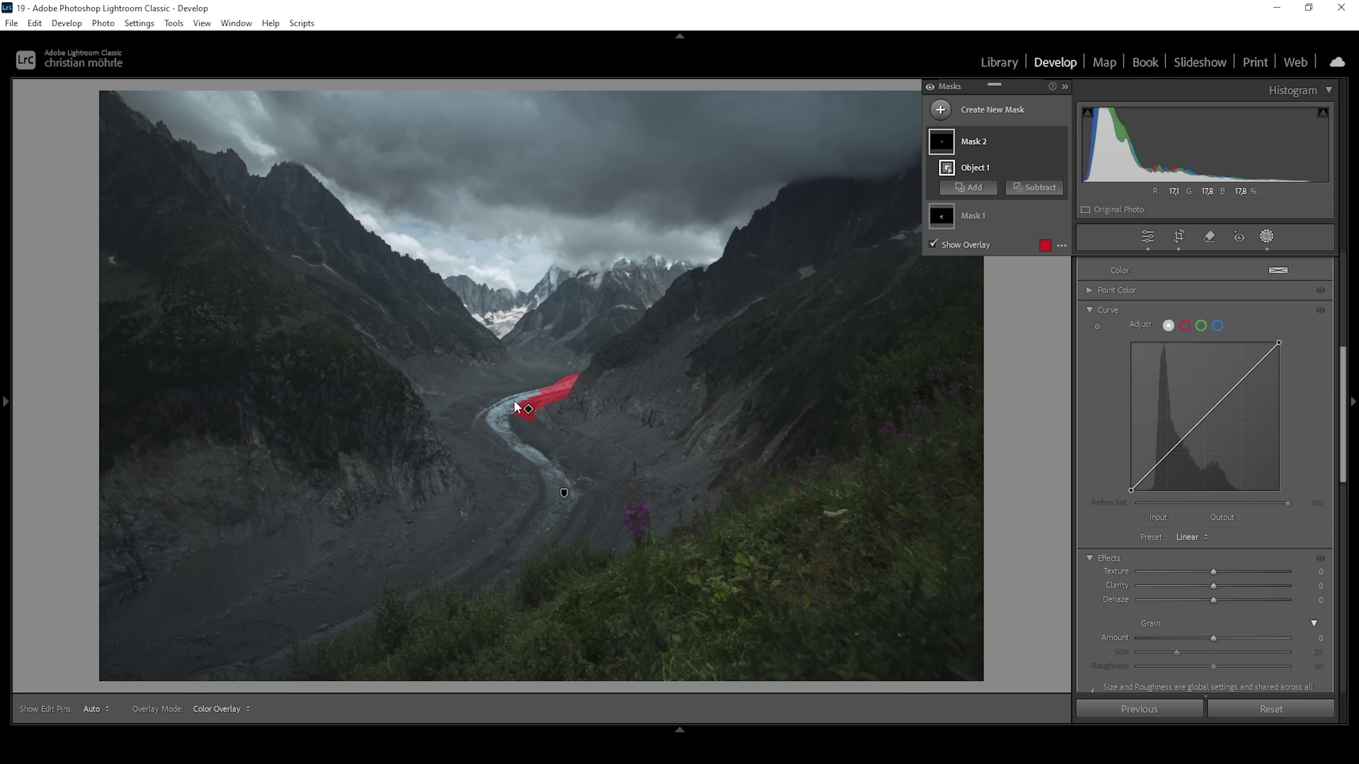
{"action": "left_click", "coordinate": [969, 187]}
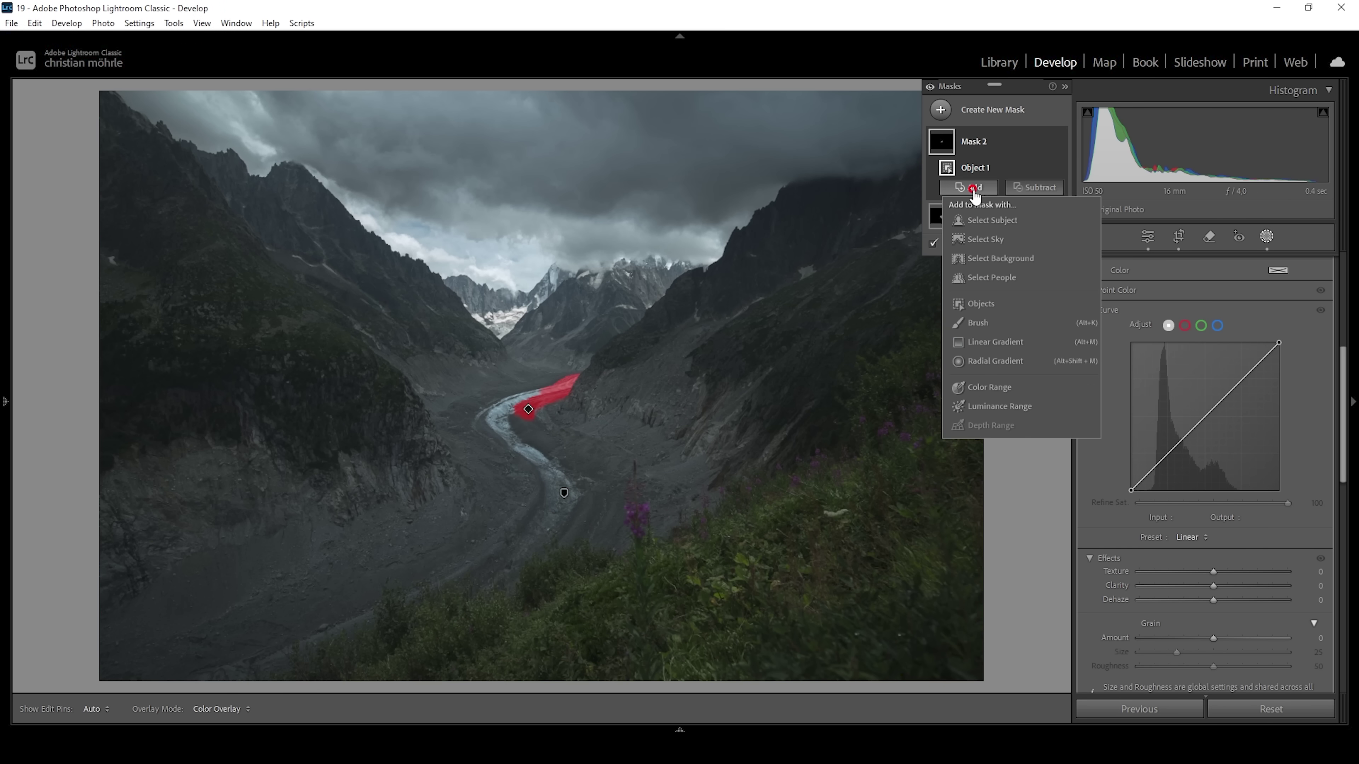
{"action": "left_click", "coordinate": [981, 303]}
{"action": "left_click_drag", "start_coordinate": [468, 376], "coordinate": [562, 457]}
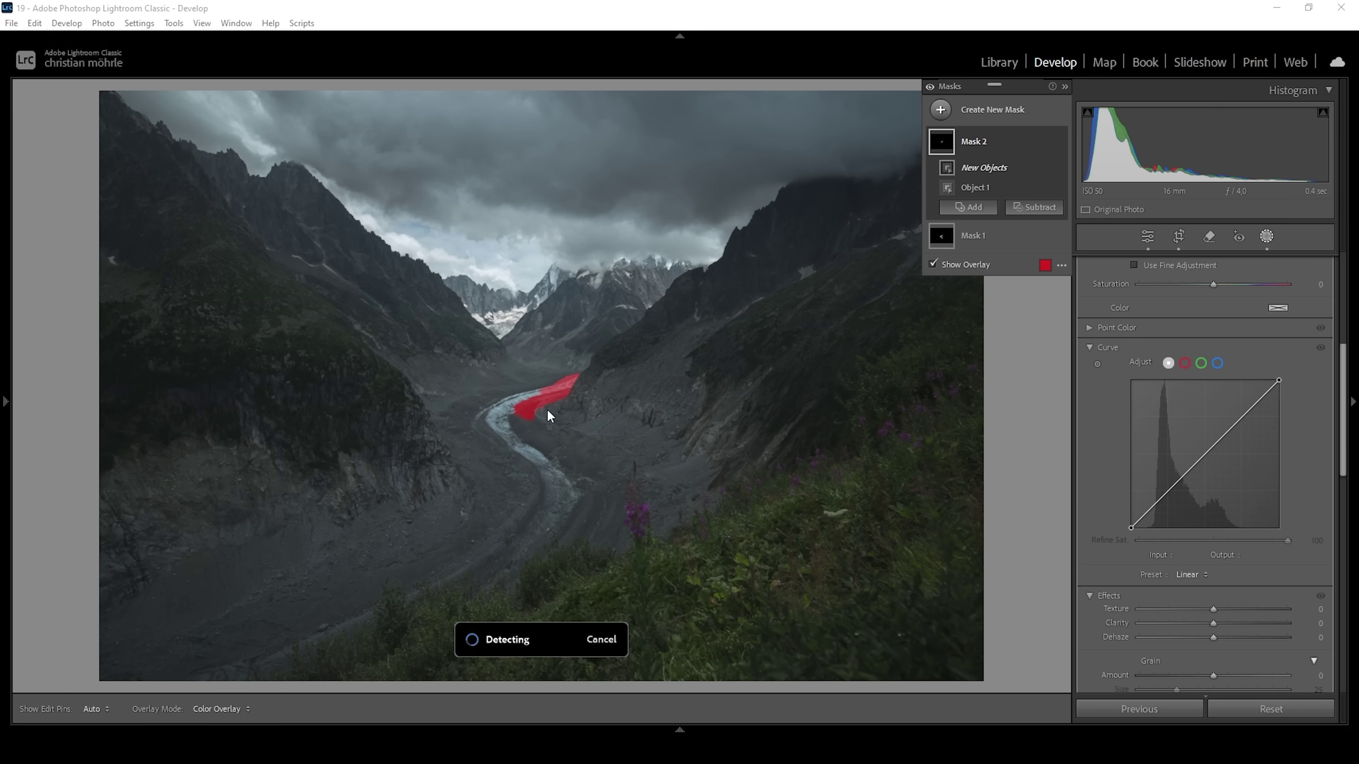
- Subtract a brush stroke at the inner bend and a linear gradient fading toward the lower river
{"action": "left_click", "coordinate": [1029, 207]}
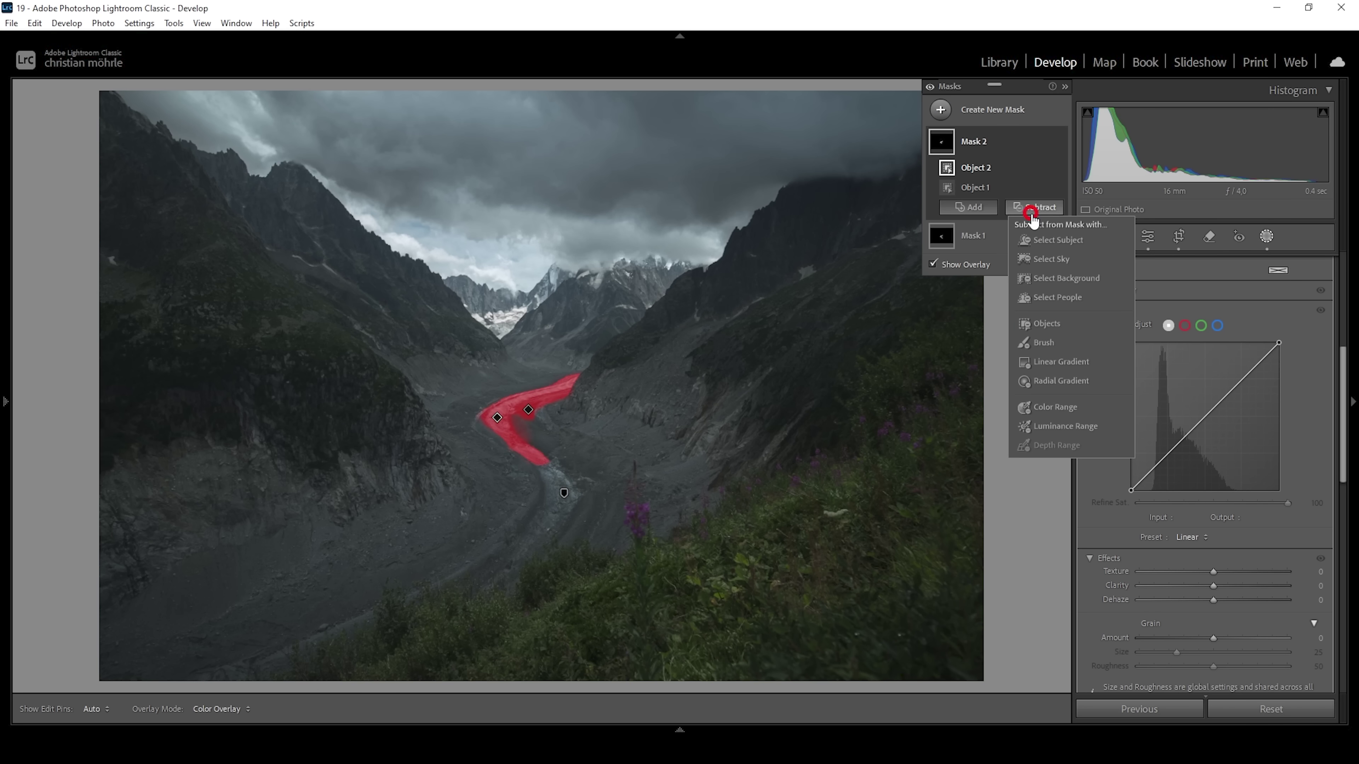
{"action": "left_click", "coordinate": [1040, 343]}
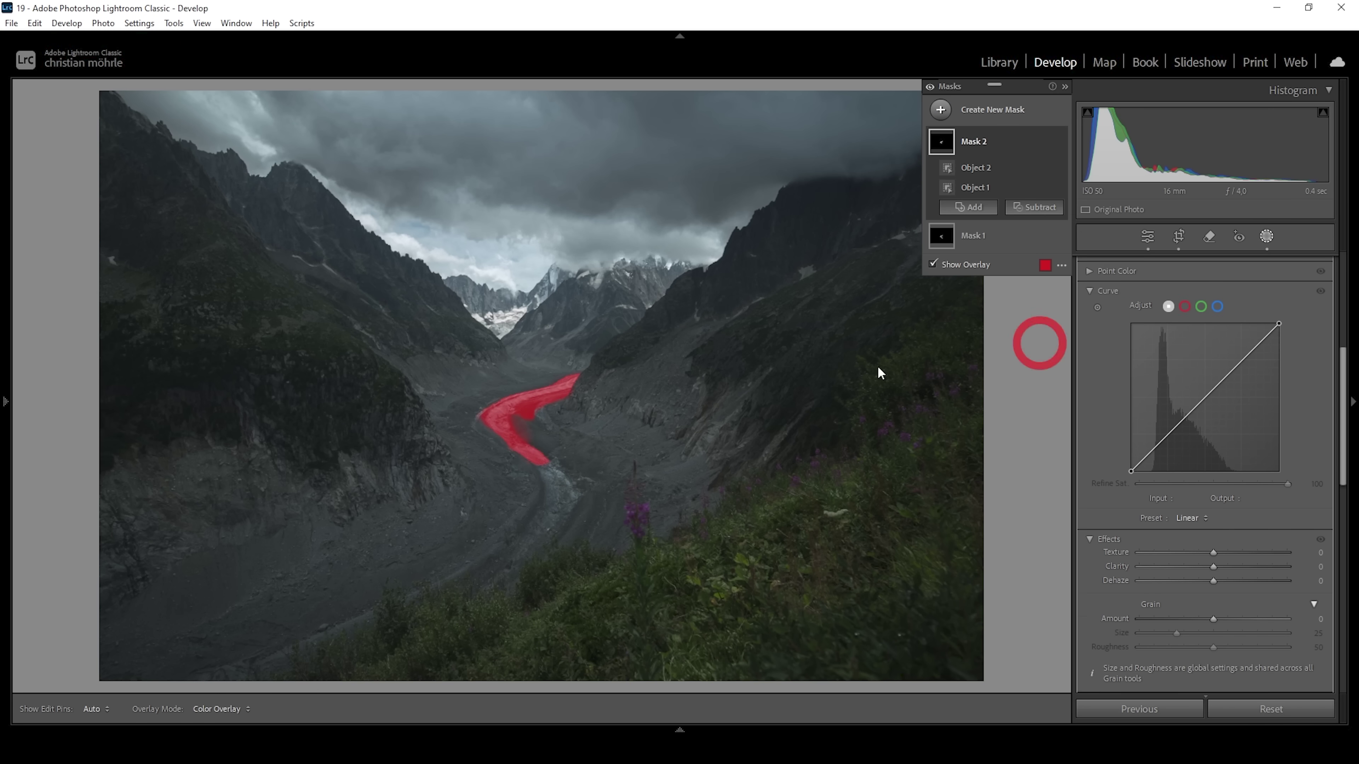
{"action": "mouse_move", "coordinate": [535, 414]}
{"action": "left_mouse_down"}
{"action": "mouse_move", "coordinate": [519, 413]}
{"action": "mouse_move", "coordinate": [554, 405]}
{"action": "left_mouse_up"}
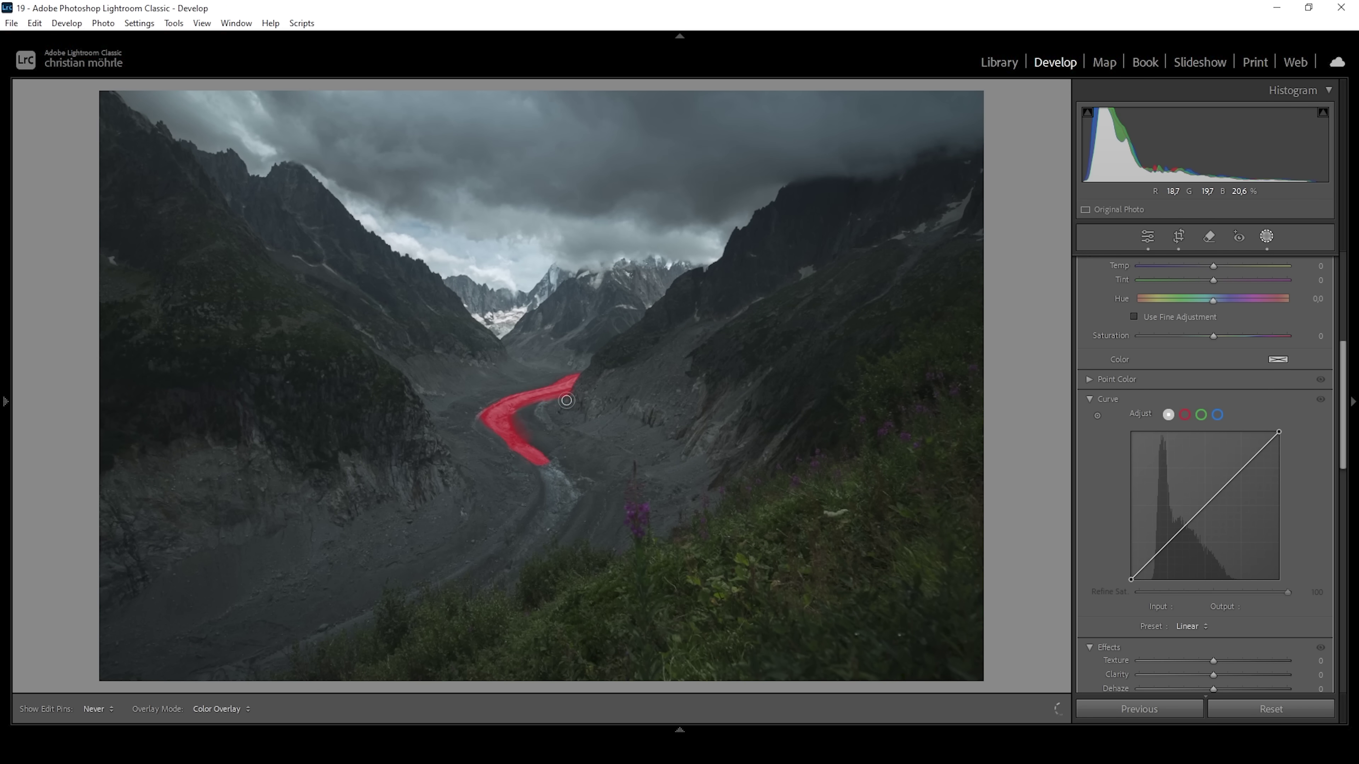
{"action": "left_click", "coordinate": [1034, 228]}
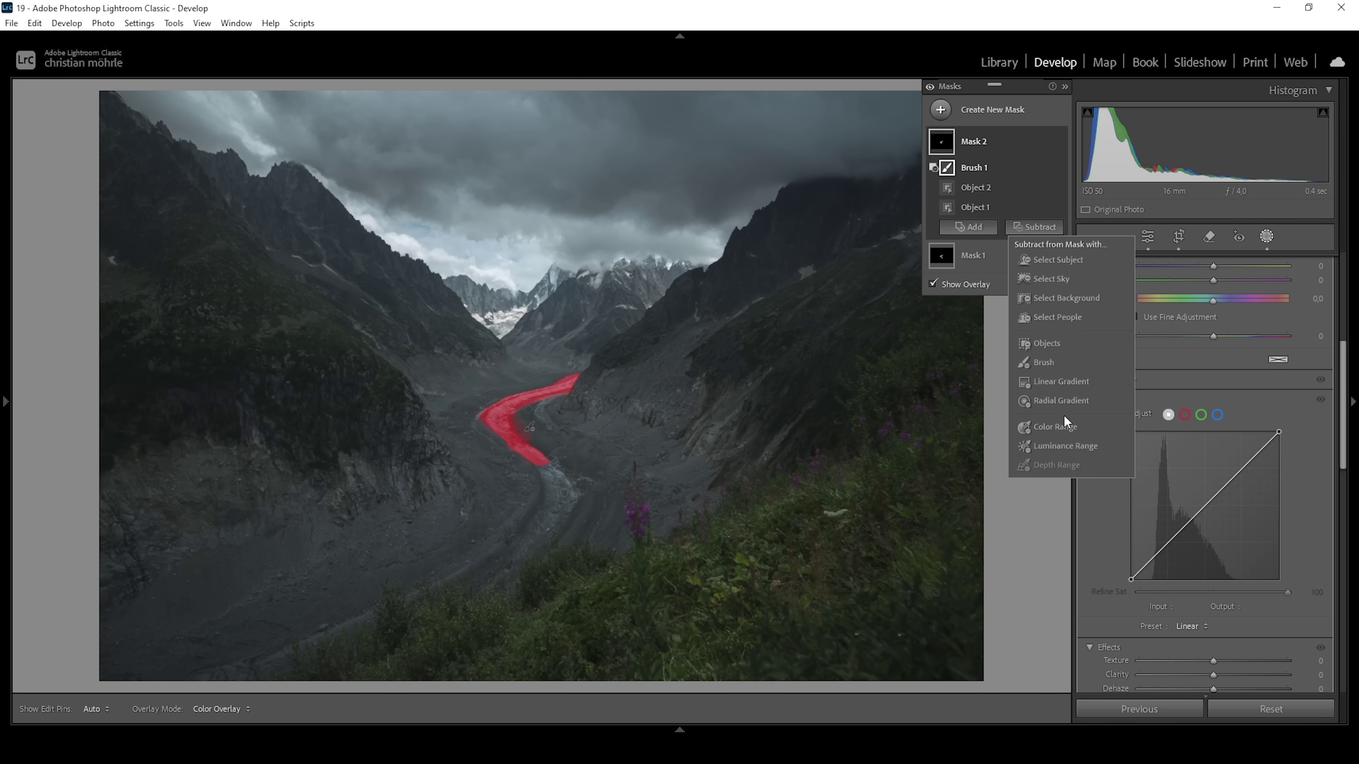
{"action": "left_click", "coordinate": [1057, 382]}
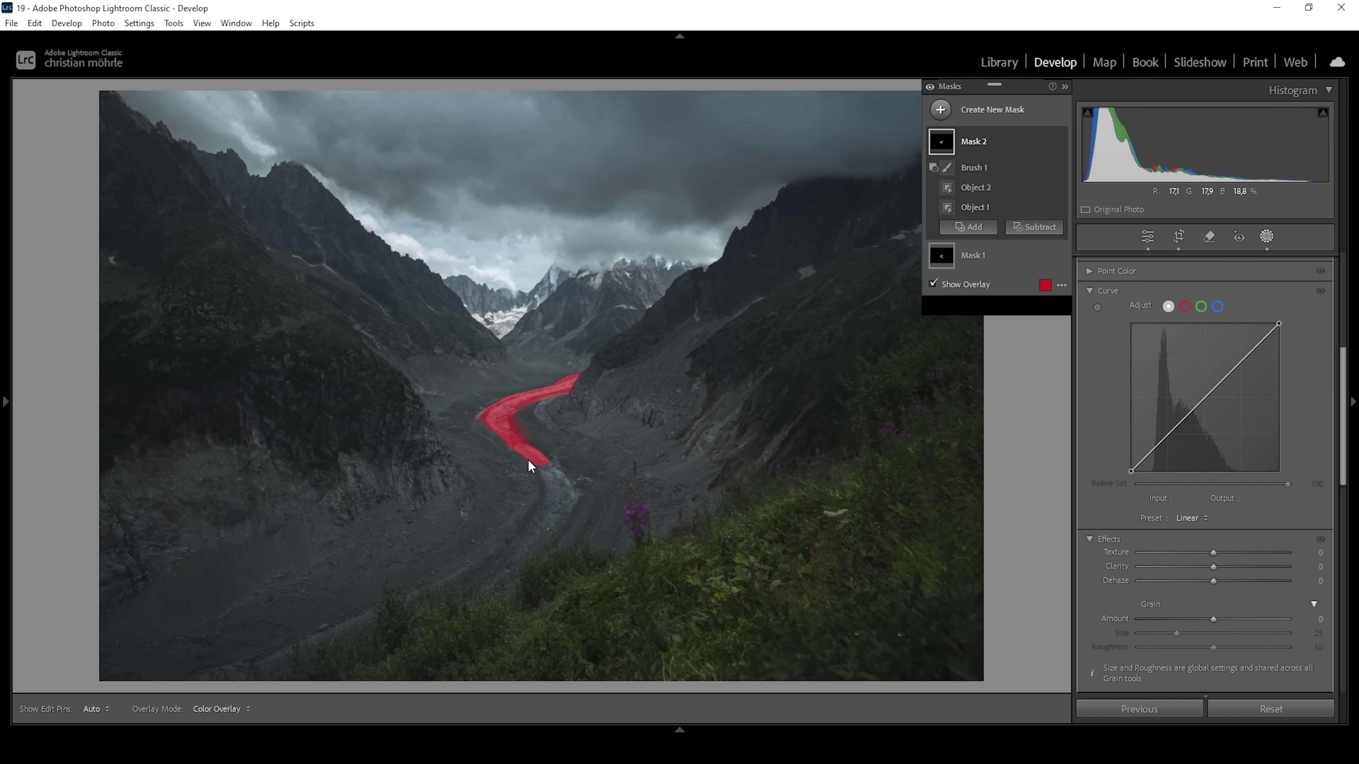
{"action": "left_click_drag", "start_coordinate": [536, 470], "coordinate": [535, 407]}
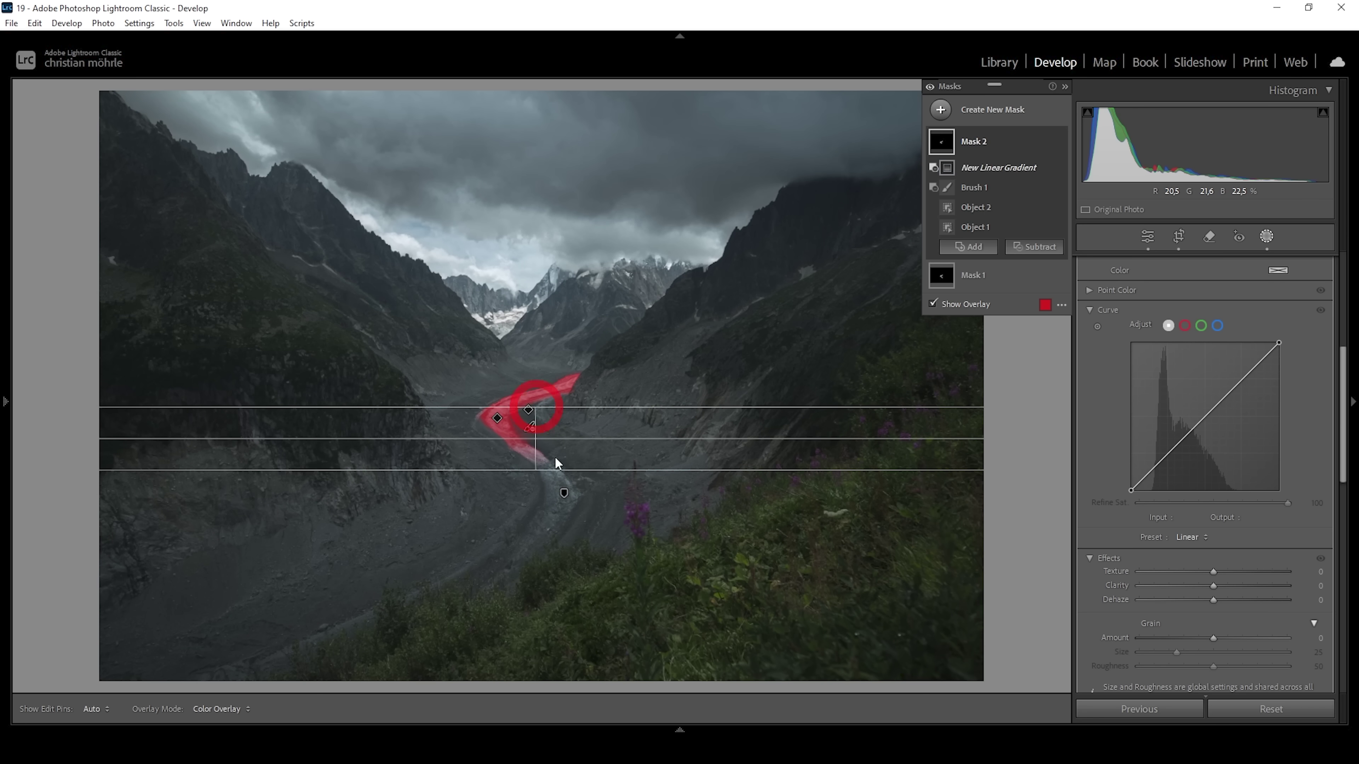
{"action": "left_click_drag", "start_coordinate": [533, 471], "coordinate": [535, 462]}
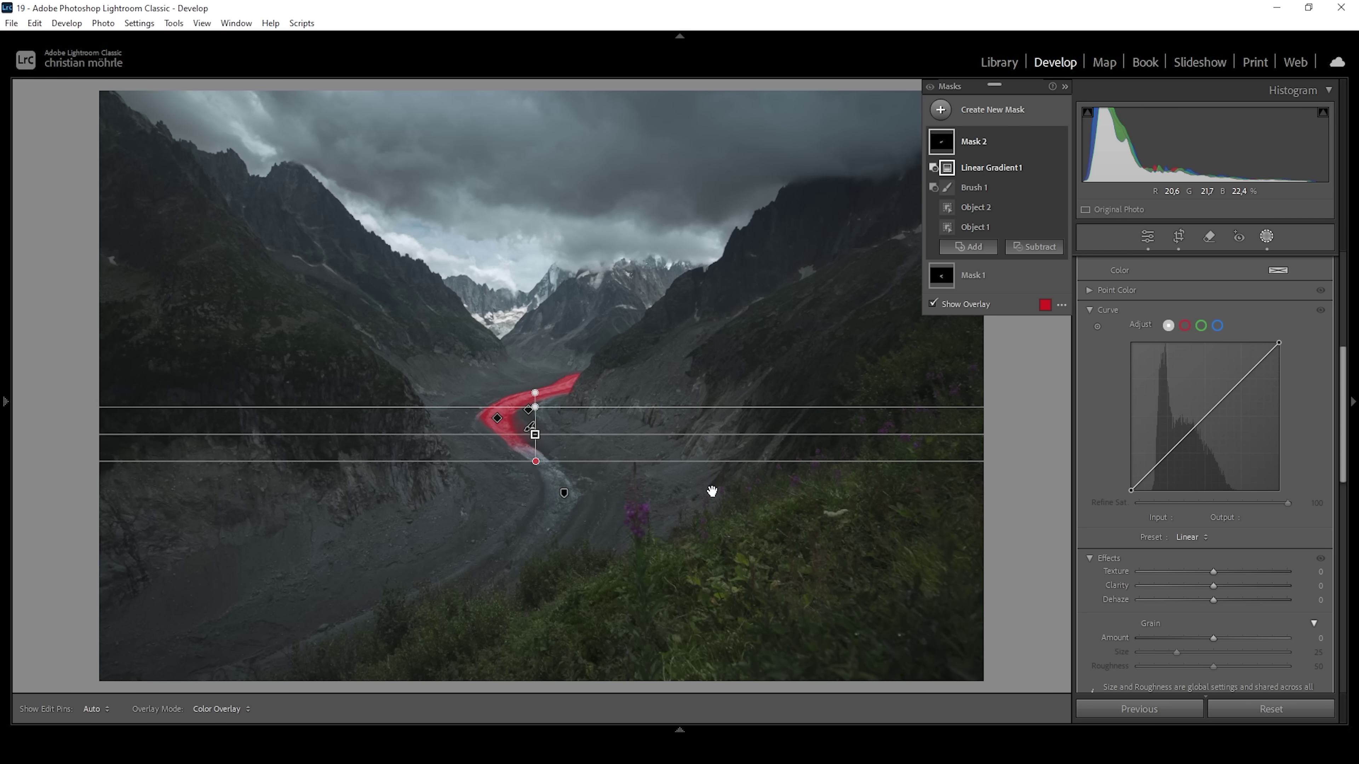
{"action": "scroll", "coordinate": [1227, 562], "scroll_direction": "up", "scroll_amount": 5}
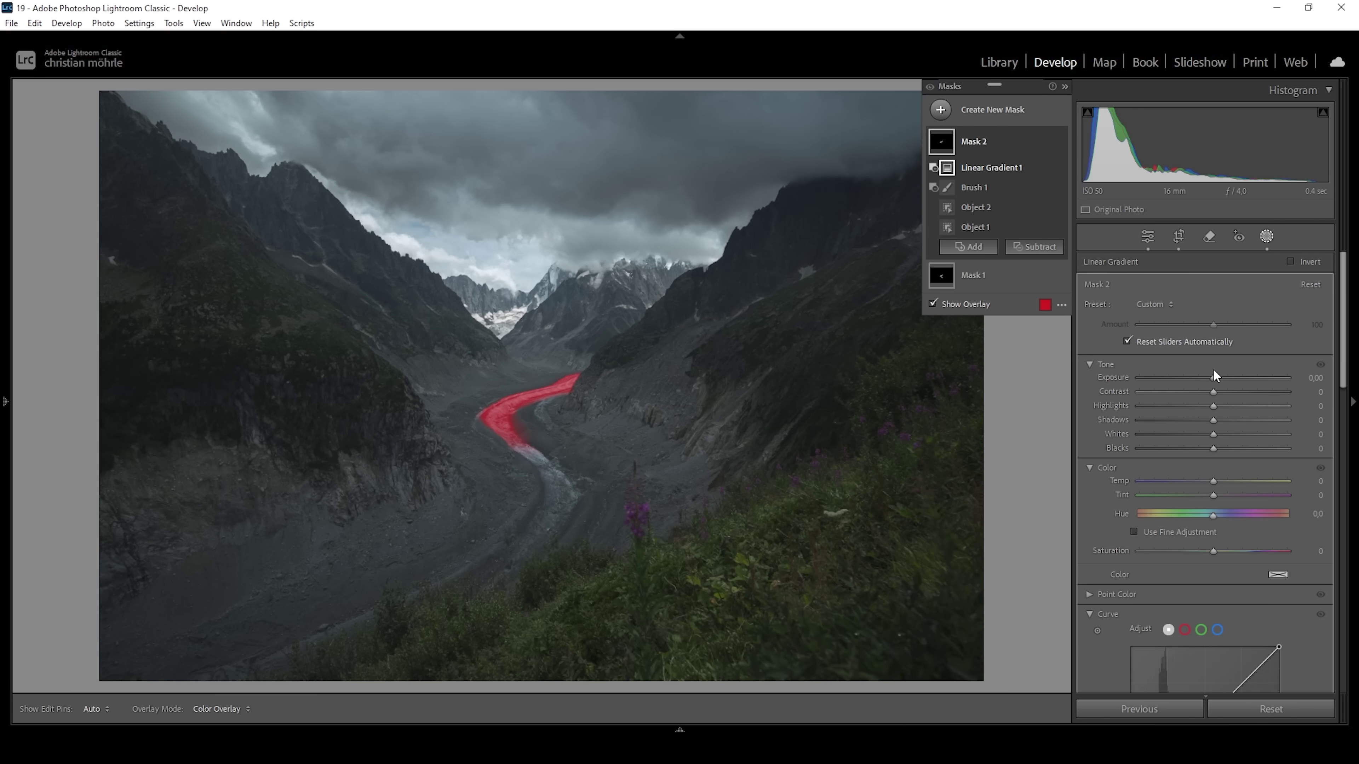
- Give Mask 2 Exposure 0.15, Highlights −30, Clarity 13 and Temp −4
{"action": "left_click_drag", "start_coordinate": [1213, 377], "coordinate": [1216, 378]}
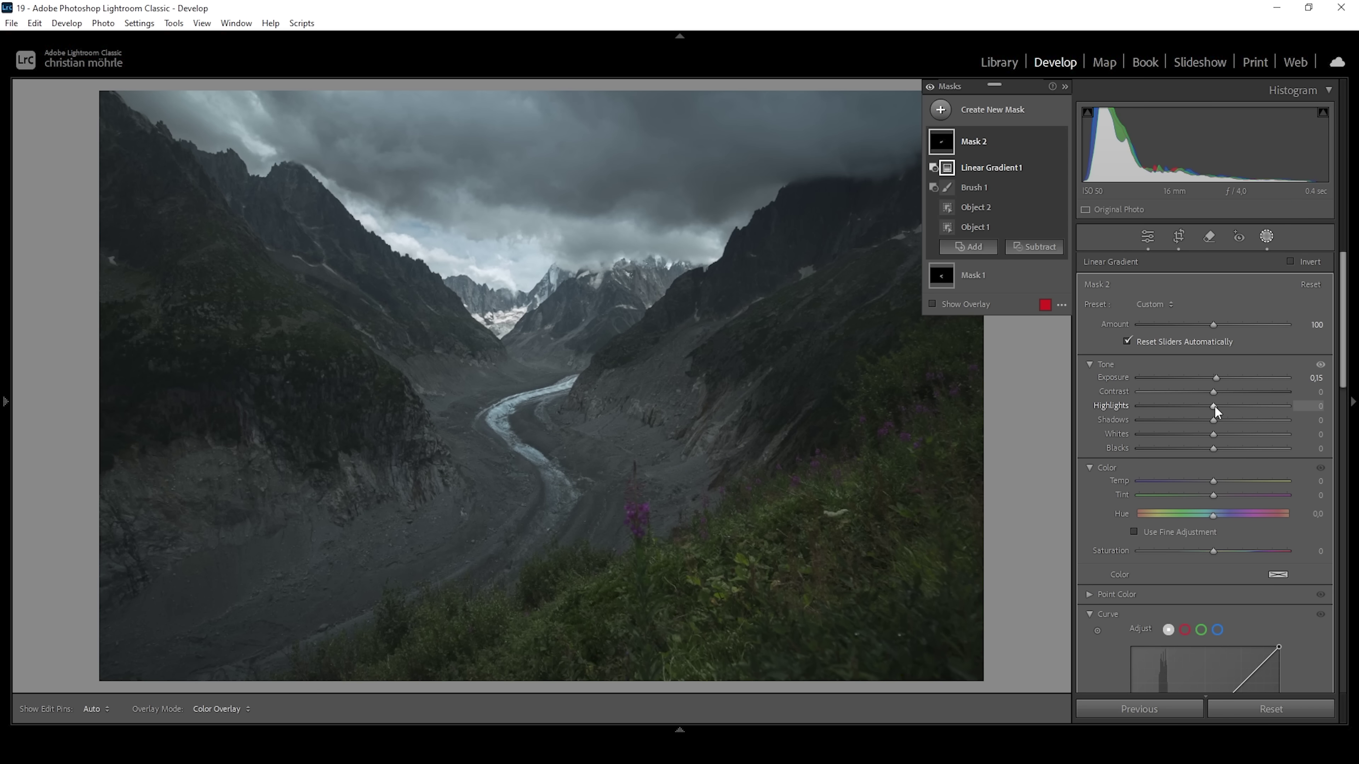
{"action": "key", "text": "shift+w"}
{"action": "left_click_drag", "start_coordinate": [1210, 405], "coordinate": [1191, 404]}
{"action": "scroll", "coordinate": [1225, 581], "scroll_direction": "down", "scroll_amount": 6}
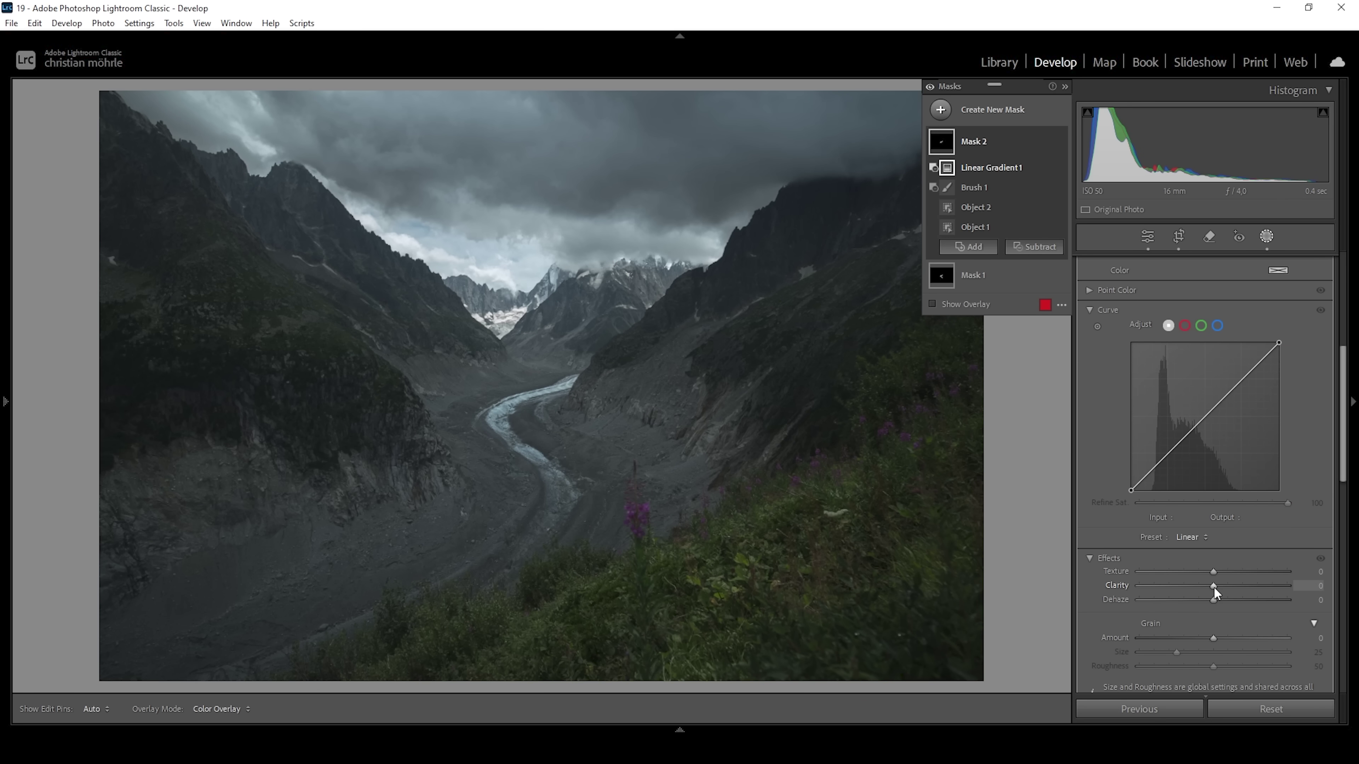
{"action": "left_click_drag", "start_coordinate": [1213, 586], "coordinate": [1226, 588]}
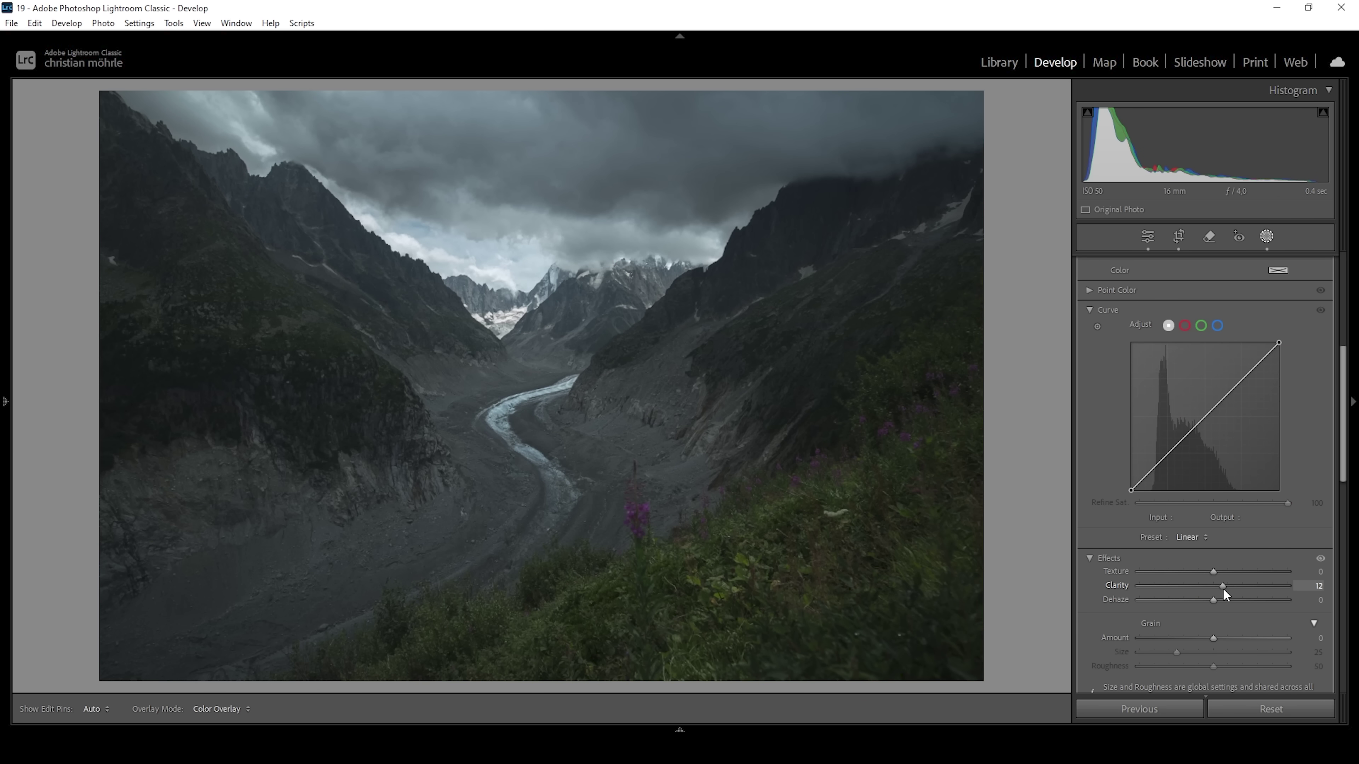
{"action": "left_click_drag", "start_coordinate": [1222, 588], "coordinate": [1223, 588]}
{"action": "scroll", "coordinate": [1230, 450], "scroll_direction": "up", "scroll_amount": 6}
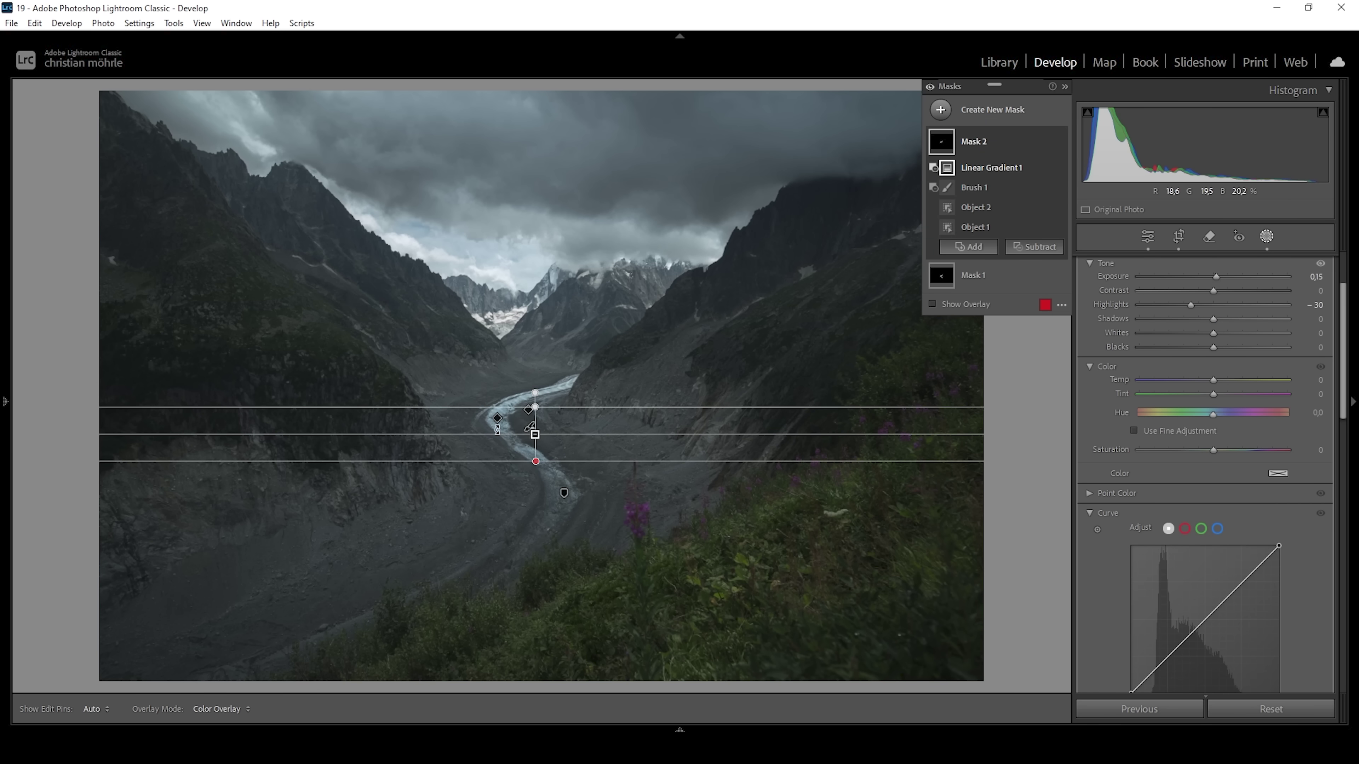
{"action": "left_click_drag", "start_coordinate": [1213, 380], "coordinate": [1211, 382]}
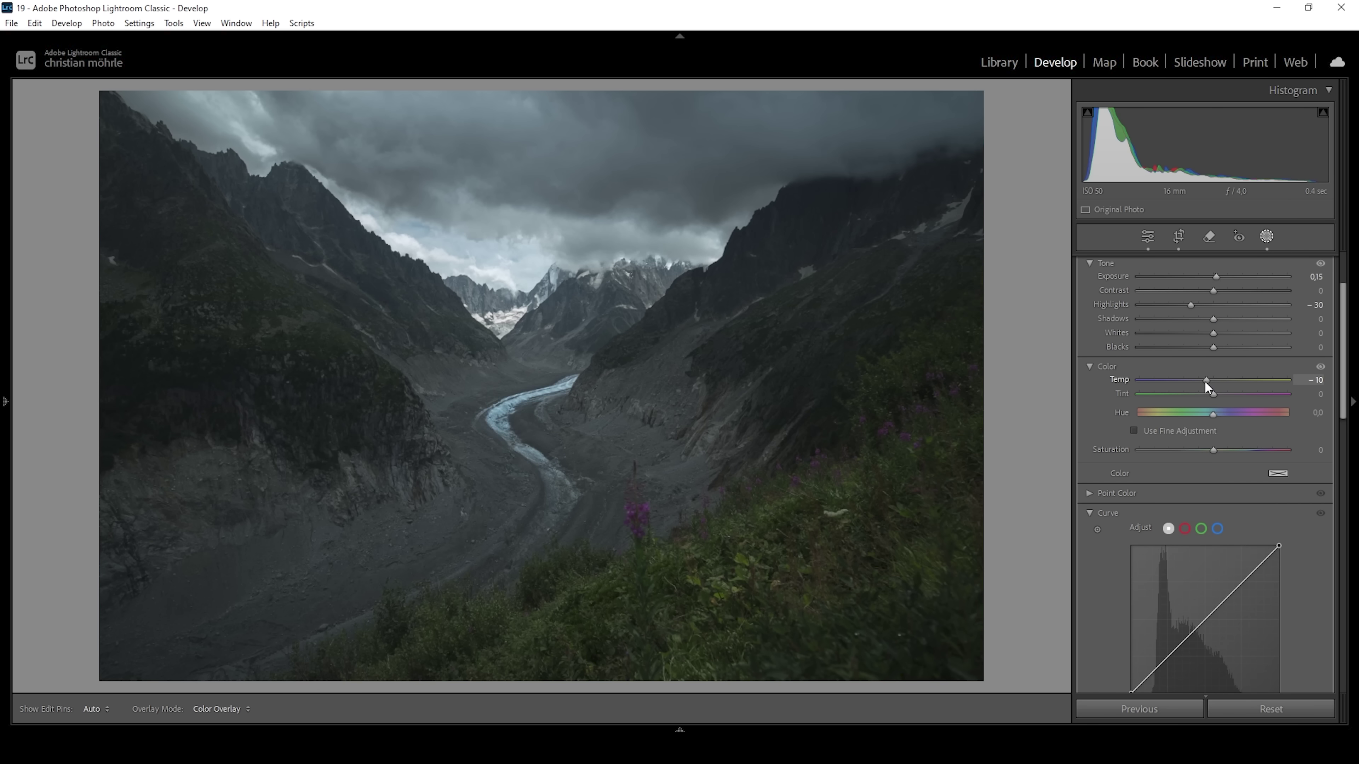
{"action": "left_click_drag", "start_coordinate": [1208, 382], "coordinate": [1207, 382]}
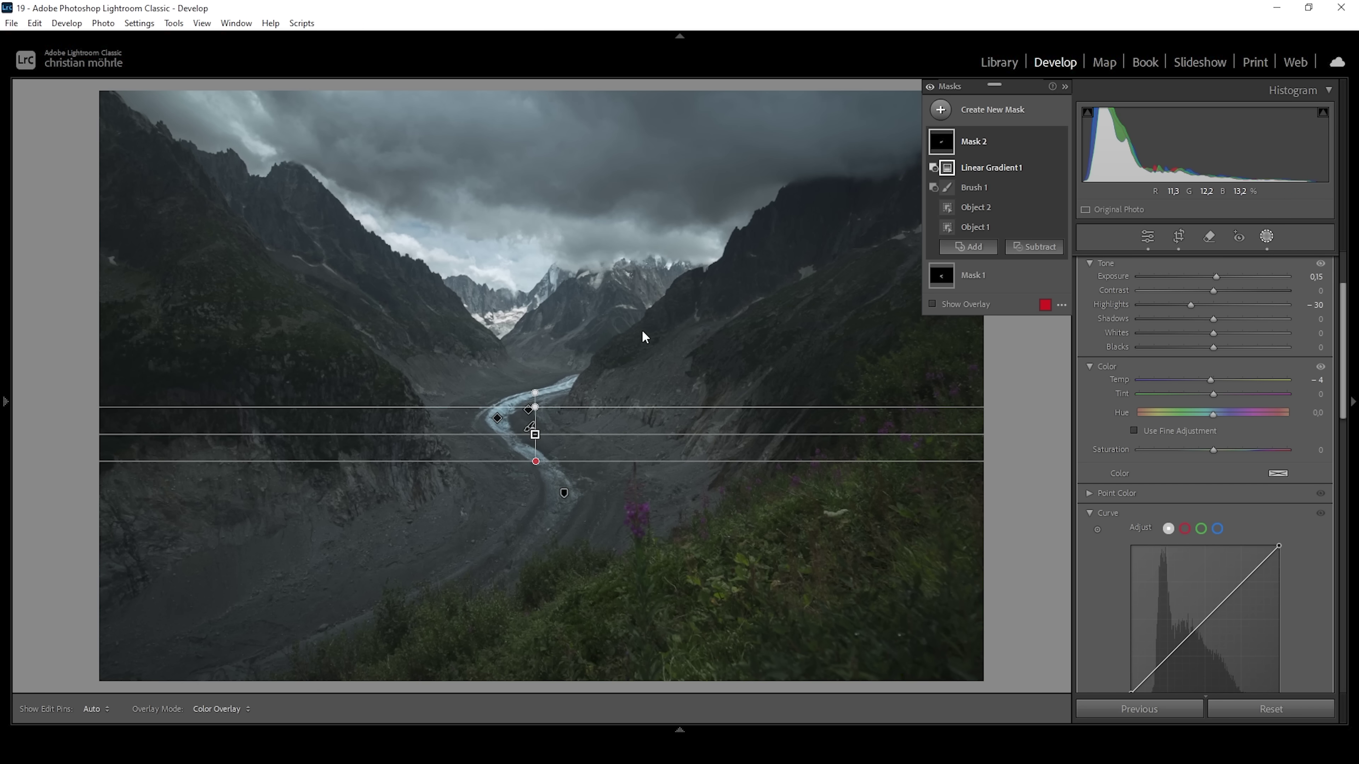
- Draw a new radial gradient mask as an ellipse over the distant glacier
{"action": "left_click", "coordinate": [941, 109]}
{"action": "left_click", "coordinate": [1006, 279]}
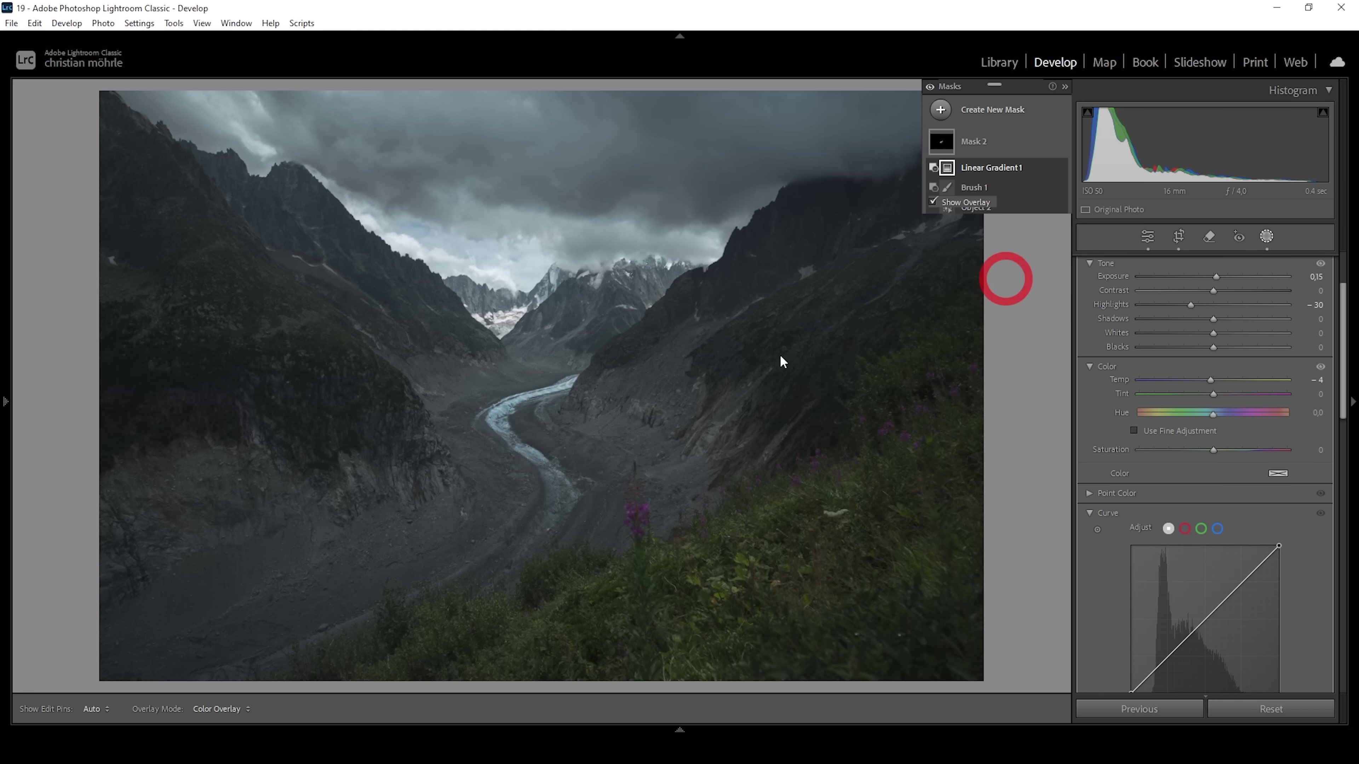
{"action": "left_click_drag", "start_coordinate": [515, 369], "coordinate": [628, 431]}
{"action": "left_click_drag", "start_coordinate": [635, 367], "coordinate": [637, 349]}
{"action": "left_click_drag", "start_coordinate": [489, 373], "coordinate": [538, 378]}
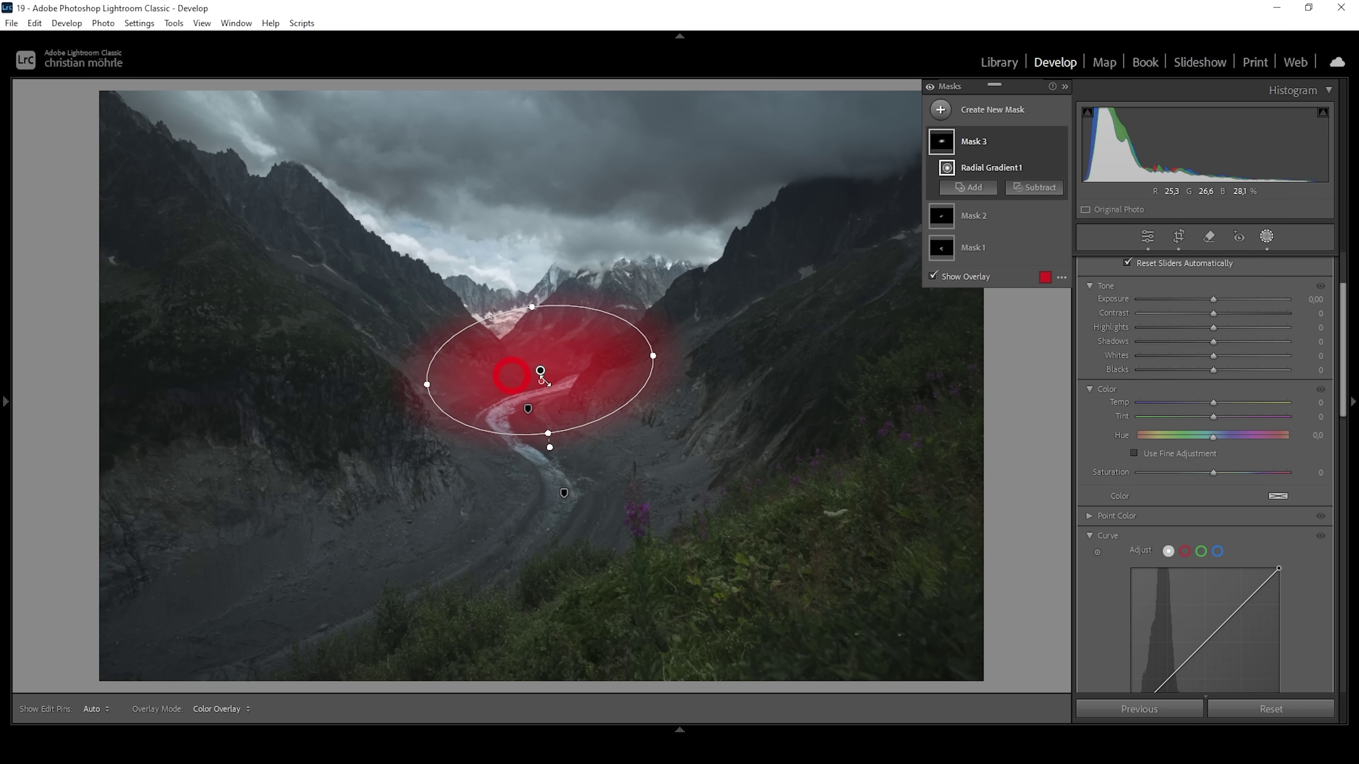
{"action": "left_click_drag", "start_coordinate": [561, 365], "coordinate": [537, 348]}
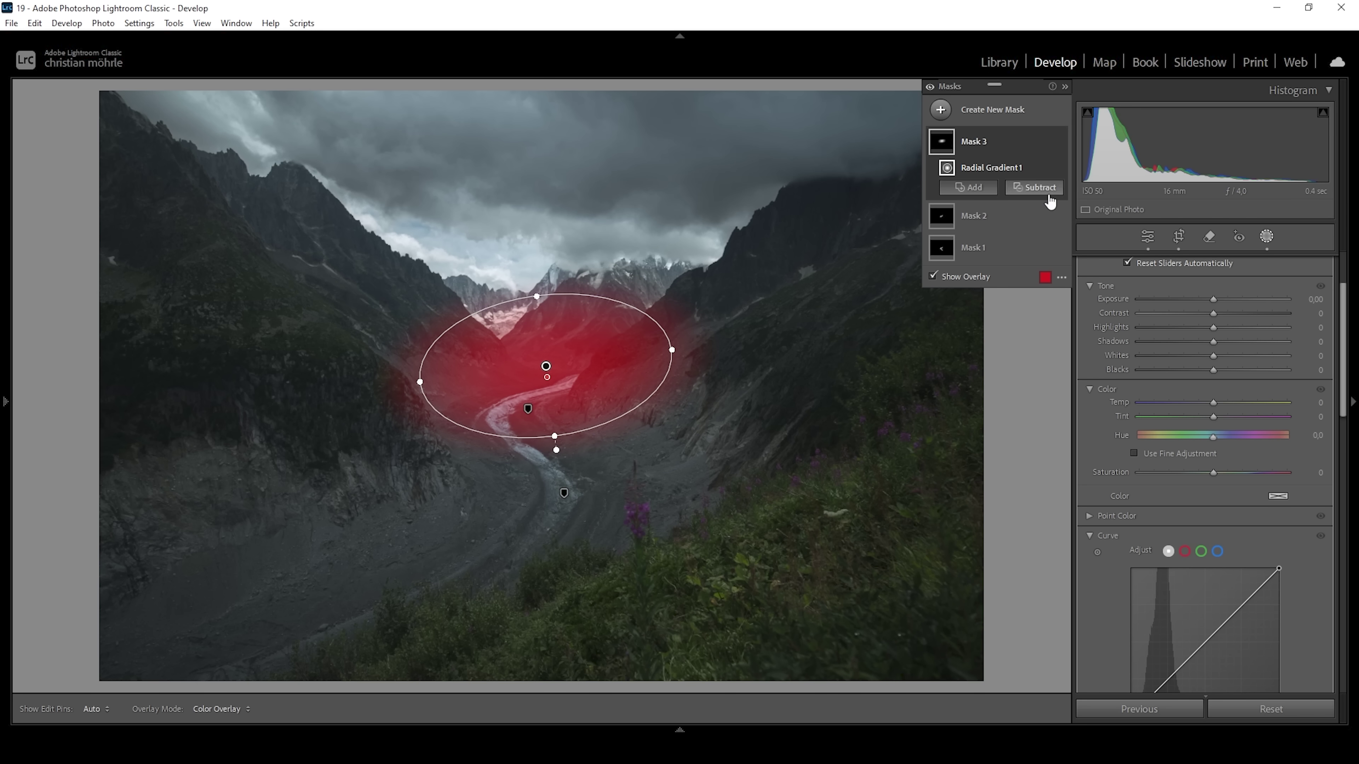
- Subtract two object selections over the valley from the glacier mask
{"action": "left_click", "coordinate": [1038, 187]}
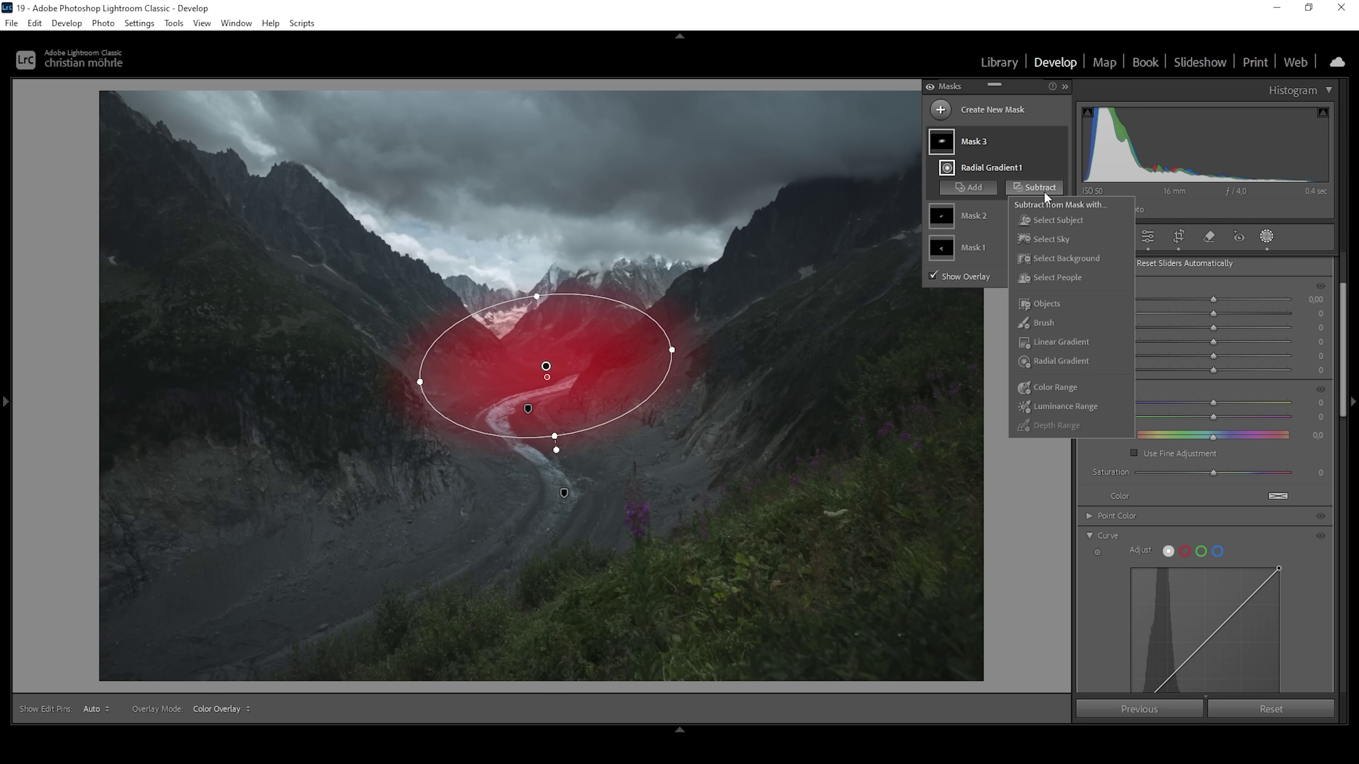
{"action": "left_click", "coordinate": [1046, 304]}
{"action": "left_click_drag", "start_coordinate": [530, 301], "coordinate": [732, 451]}
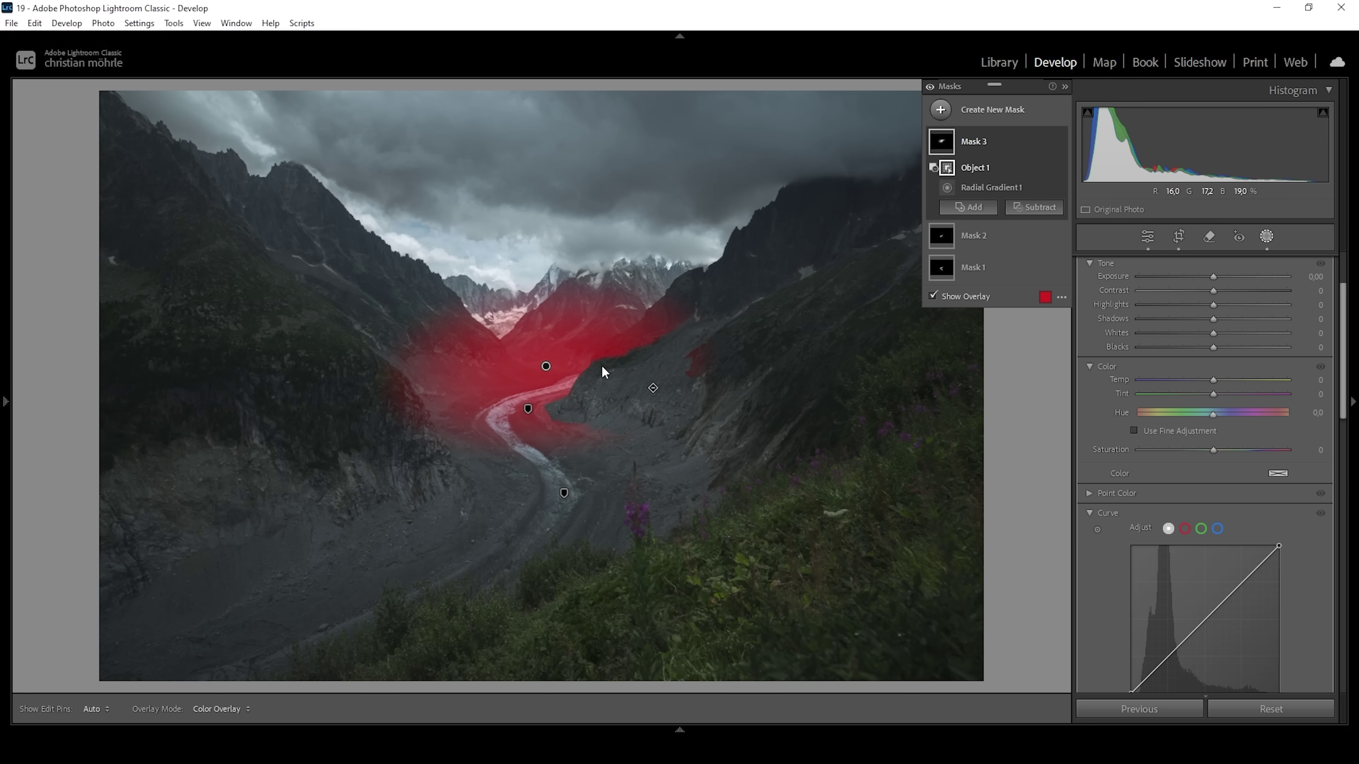
{"action": "left_click", "coordinate": [1029, 209]}
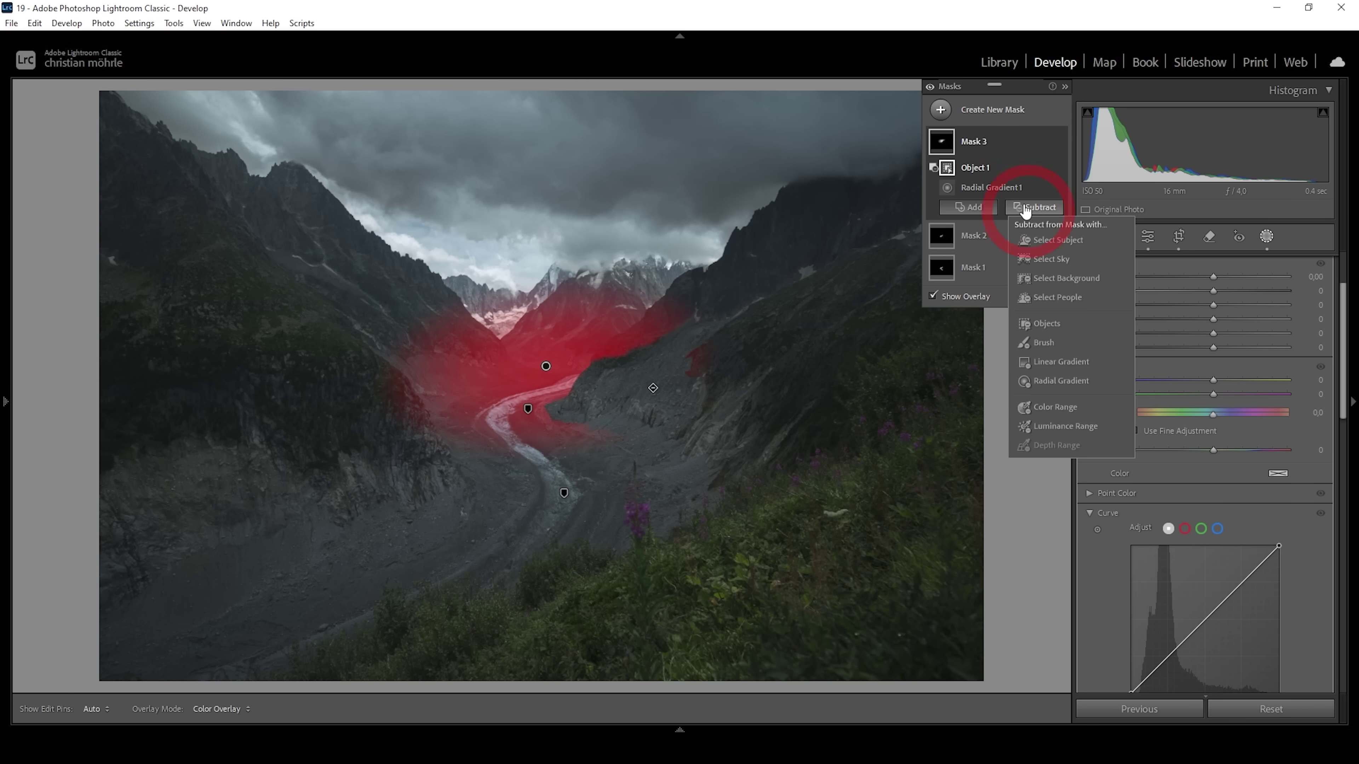
{"action": "left_click", "coordinate": [1049, 323]}
{"action": "left_click_drag", "start_coordinate": [583, 274], "coordinate": [732, 391]}
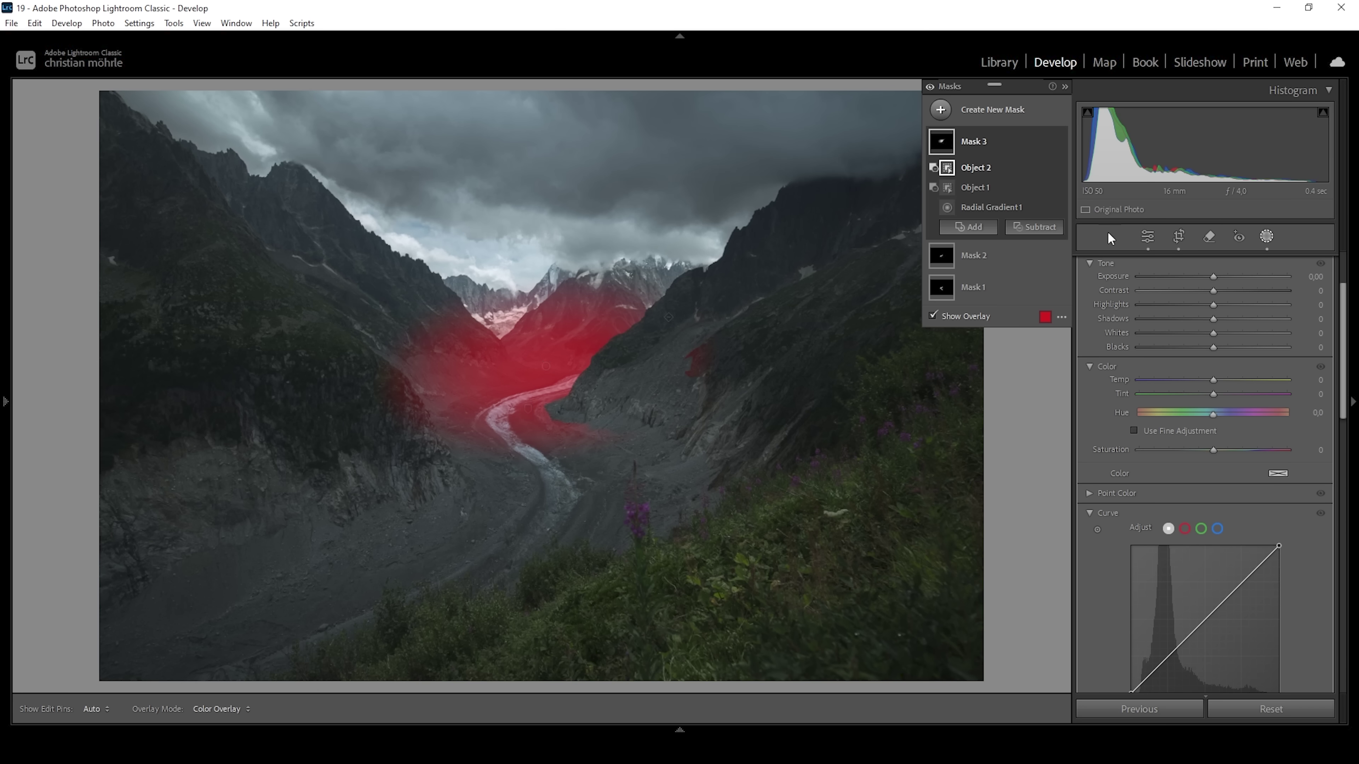
- Brush out a spot and subtract a linear gradient over the lower valley
{"action": "left_click", "coordinate": [1040, 226]}
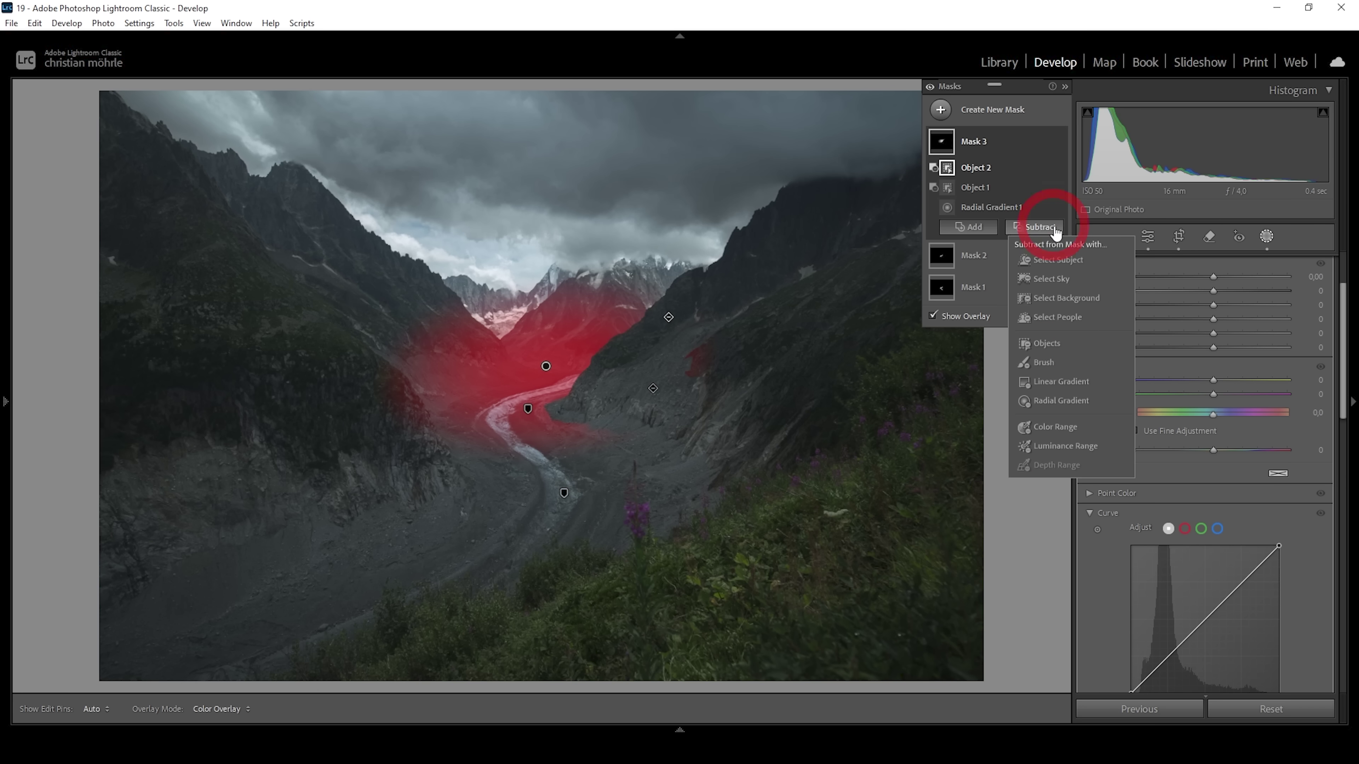
{"action": "left_click", "coordinate": [1061, 359]}
{"action": "left_click", "coordinate": [697, 380]}
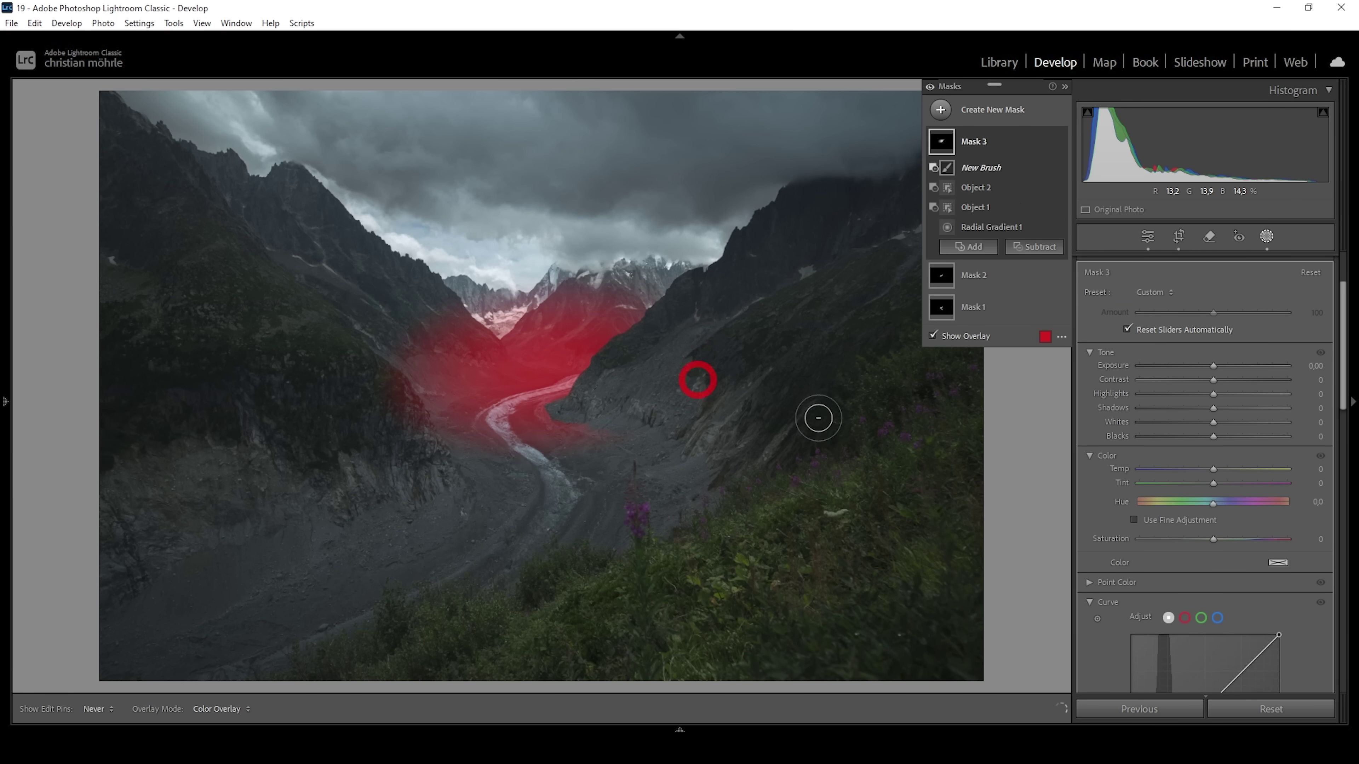
{"action": "left_click", "coordinate": [1034, 246]}
{"action": "left_click", "coordinate": [1086, 403]}
{"action": "mouse_move", "coordinate": [615, 436]}
{"action": "left_mouse_down"}
{"action": "mouse_move", "coordinate": [559, 429]}
{"action": "mouse_move", "coordinate": [573, 371]}
{"action": "mouse_move", "coordinate": [603, 397]}
{"action": "mouse_move", "coordinate": [602, 377]}
{"action": "mouse_move", "coordinate": [612, 435]}
{"action": "mouse_move", "coordinate": [612, 416]}
{"action": "left_mouse_up"}
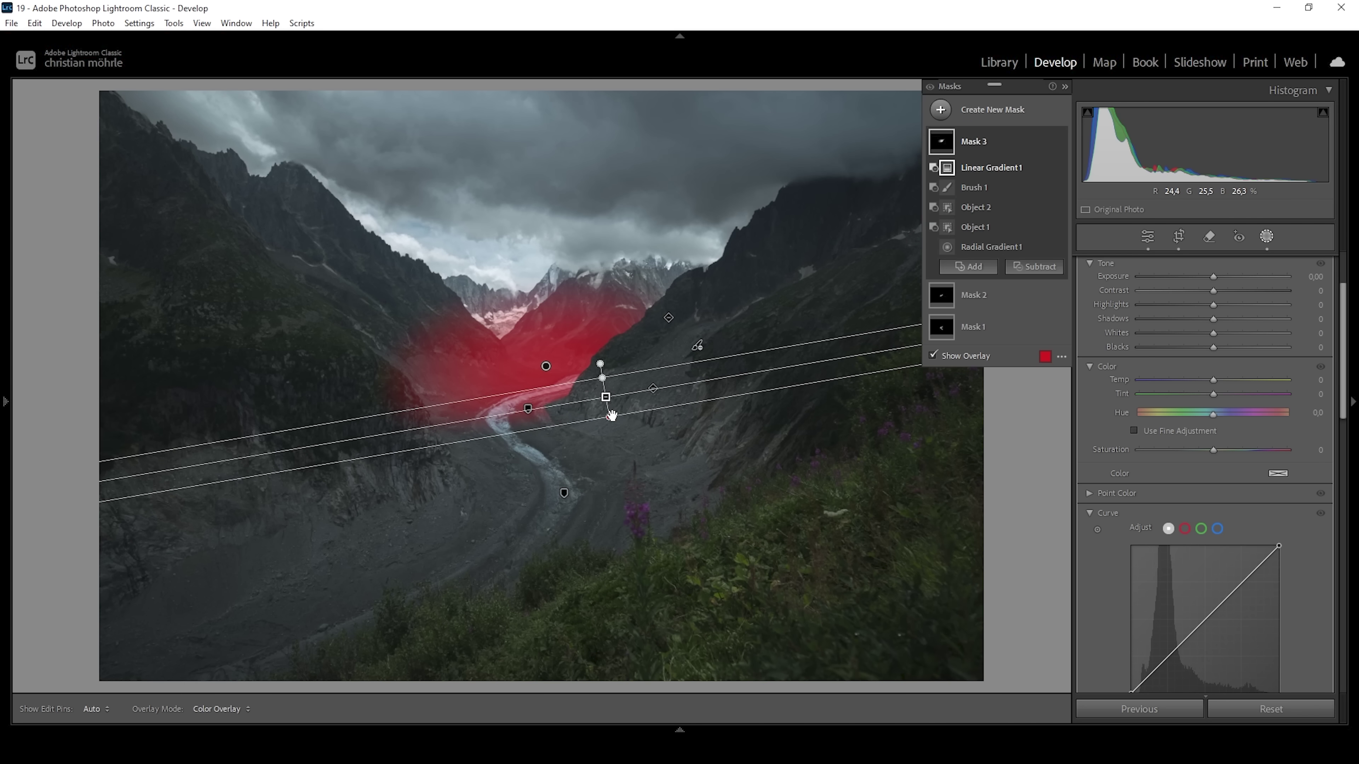
{"action": "scroll", "coordinate": [1164, 467], "scroll_direction": "up", "scroll_amount": 2}
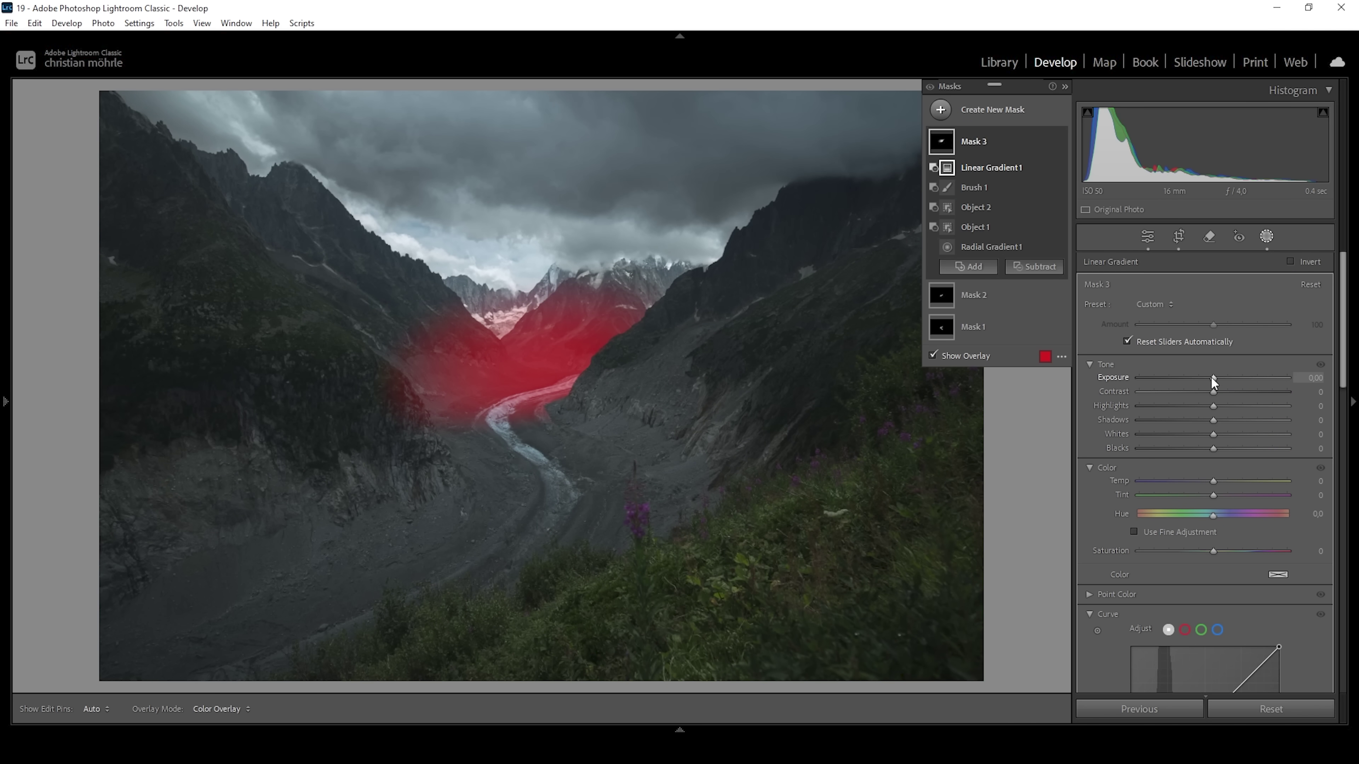
- Set the glacier mask to Exposure 0.70, Highlights −55, Shadows 52 and Whites 61
{"action": "left_click_drag", "start_coordinate": [1211, 377], "coordinate": [1218, 377]}
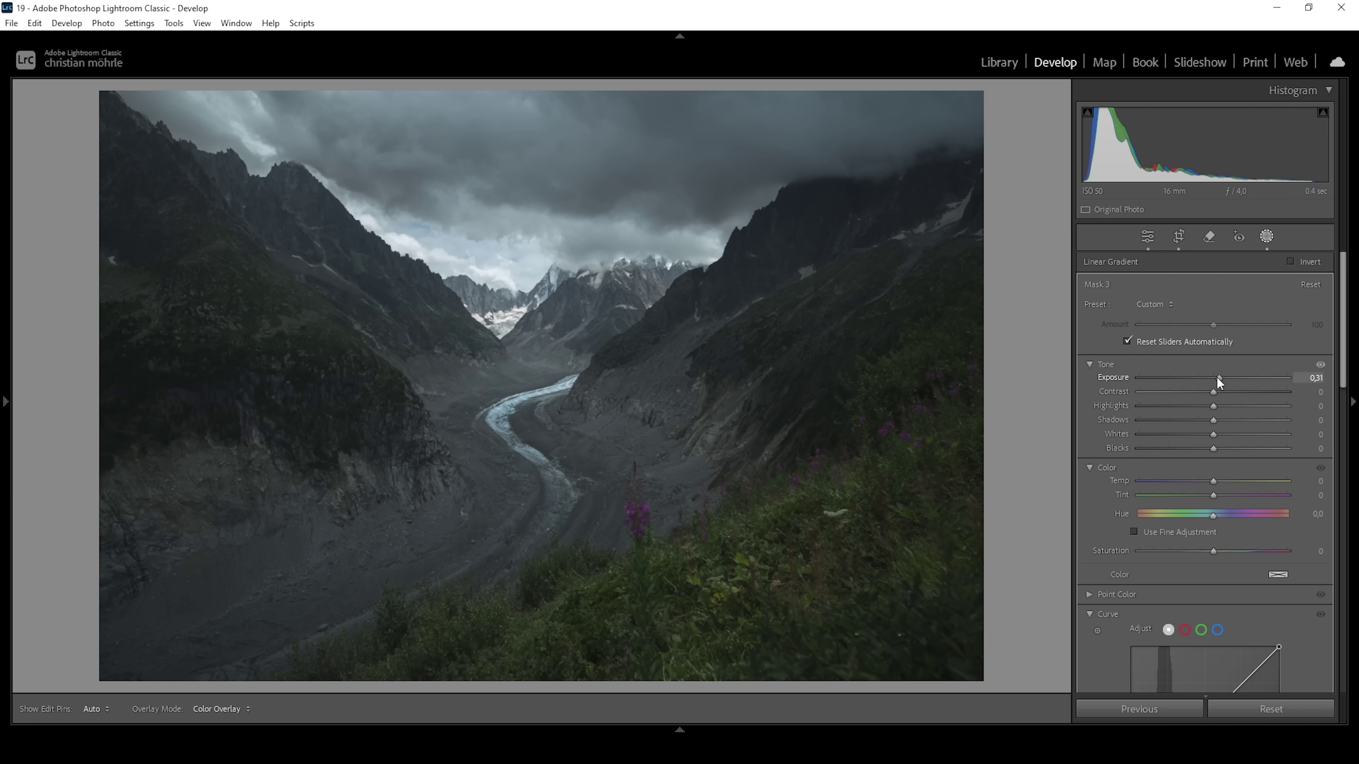
{"action": "left_click_drag", "start_coordinate": [1217, 375], "coordinate": [1224, 377]}
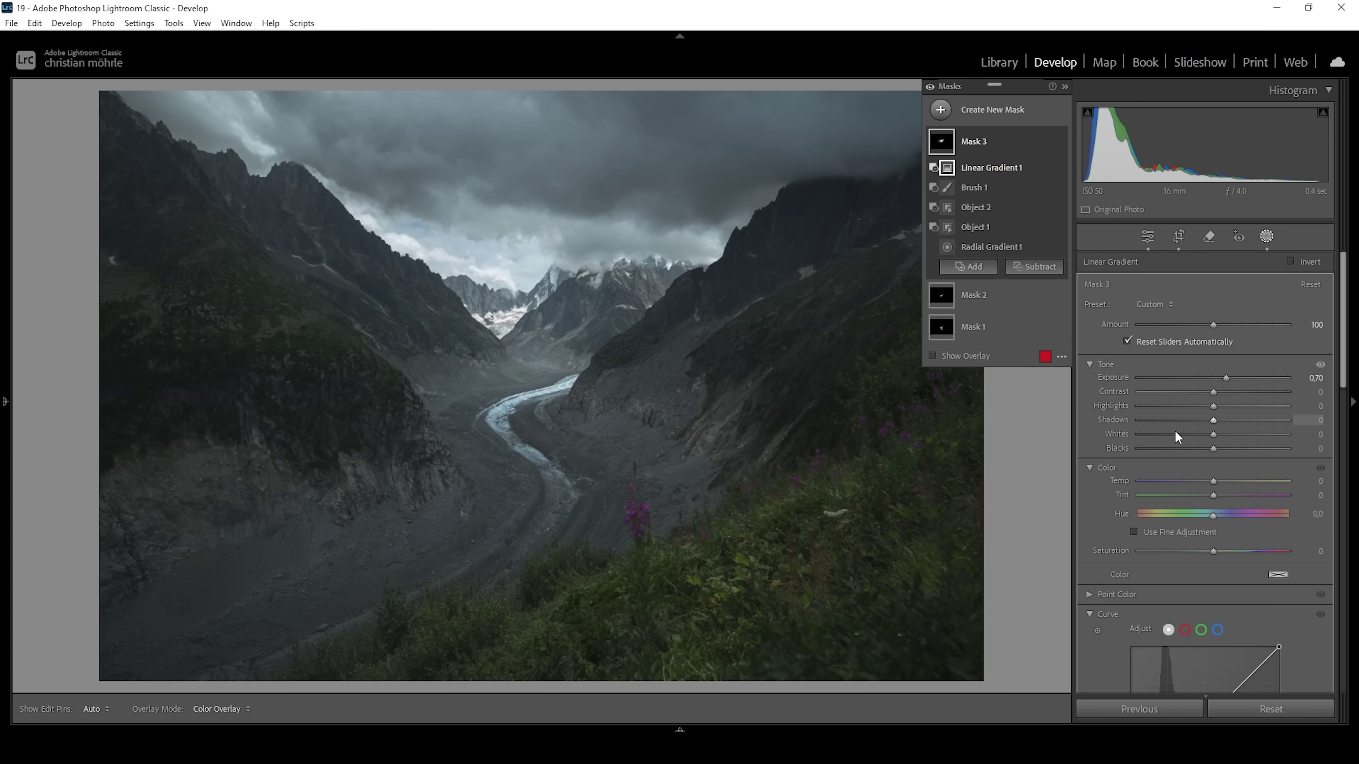
{"action": "left_click_drag", "start_coordinate": [1196, 406], "coordinate": [1198, 407]}
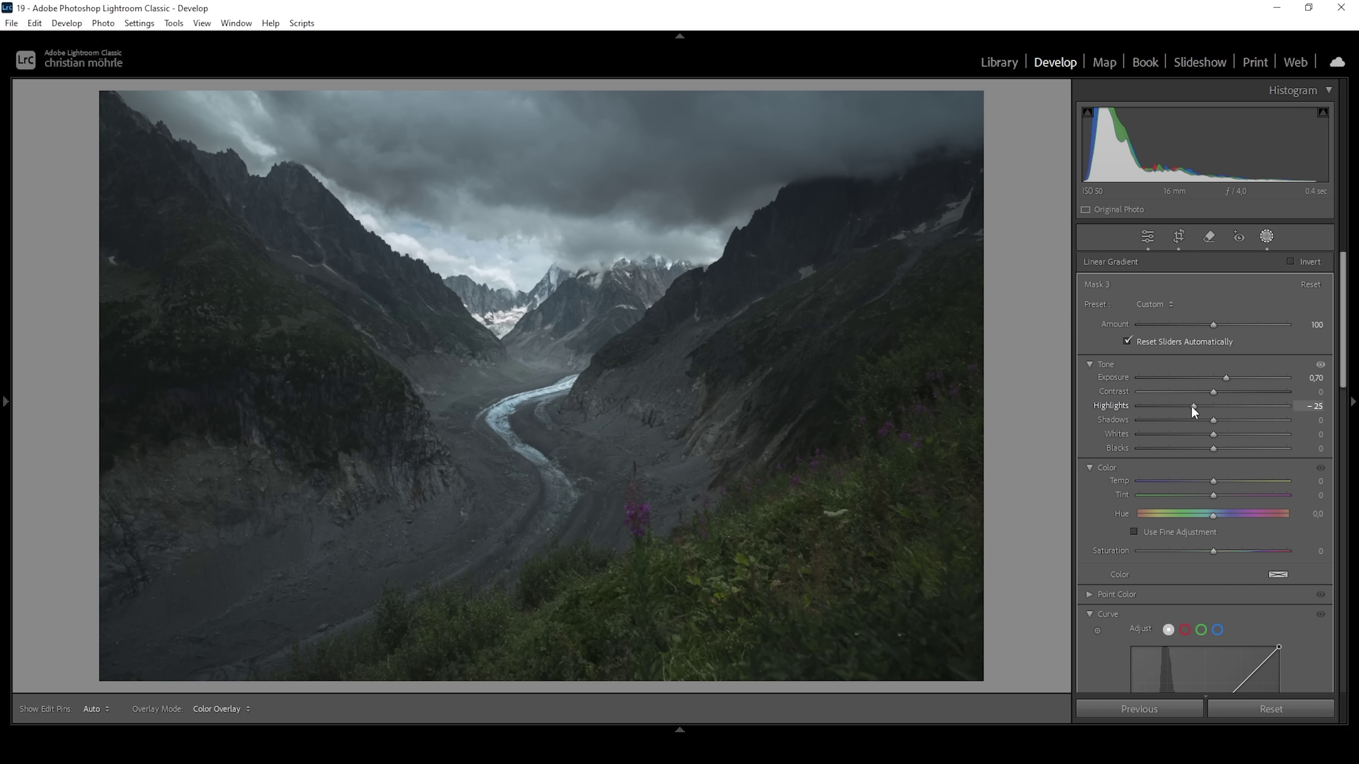
{"action": "left_click_drag", "start_coordinate": [1182, 407], "coordinate": [1245, 434]}
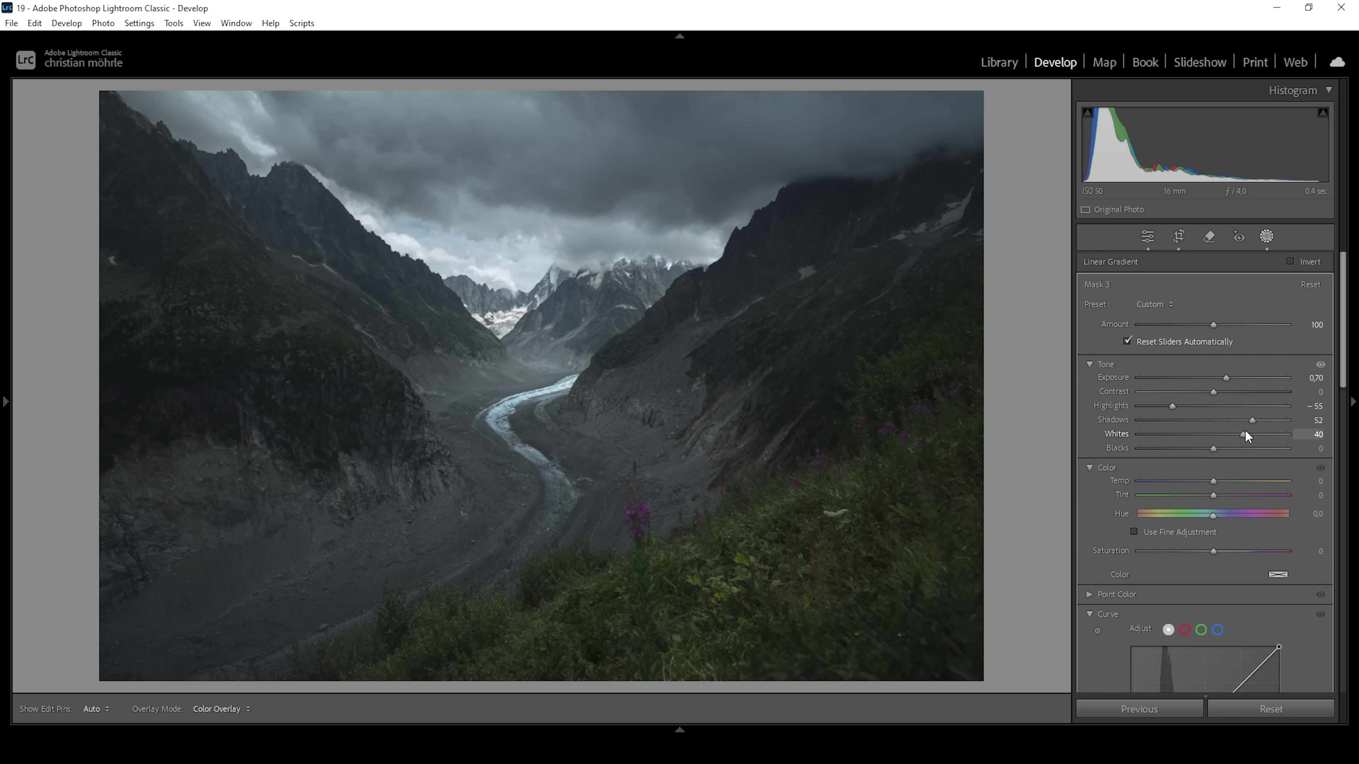
{"action": "left_click_drag", "start_coordinate": [1263, 430], "coordinate": [1257, 430]}
- Toggle the glacier mask's effect off and on to compare
{"action": "mouse_move", "coordinate": [1056, 142]}
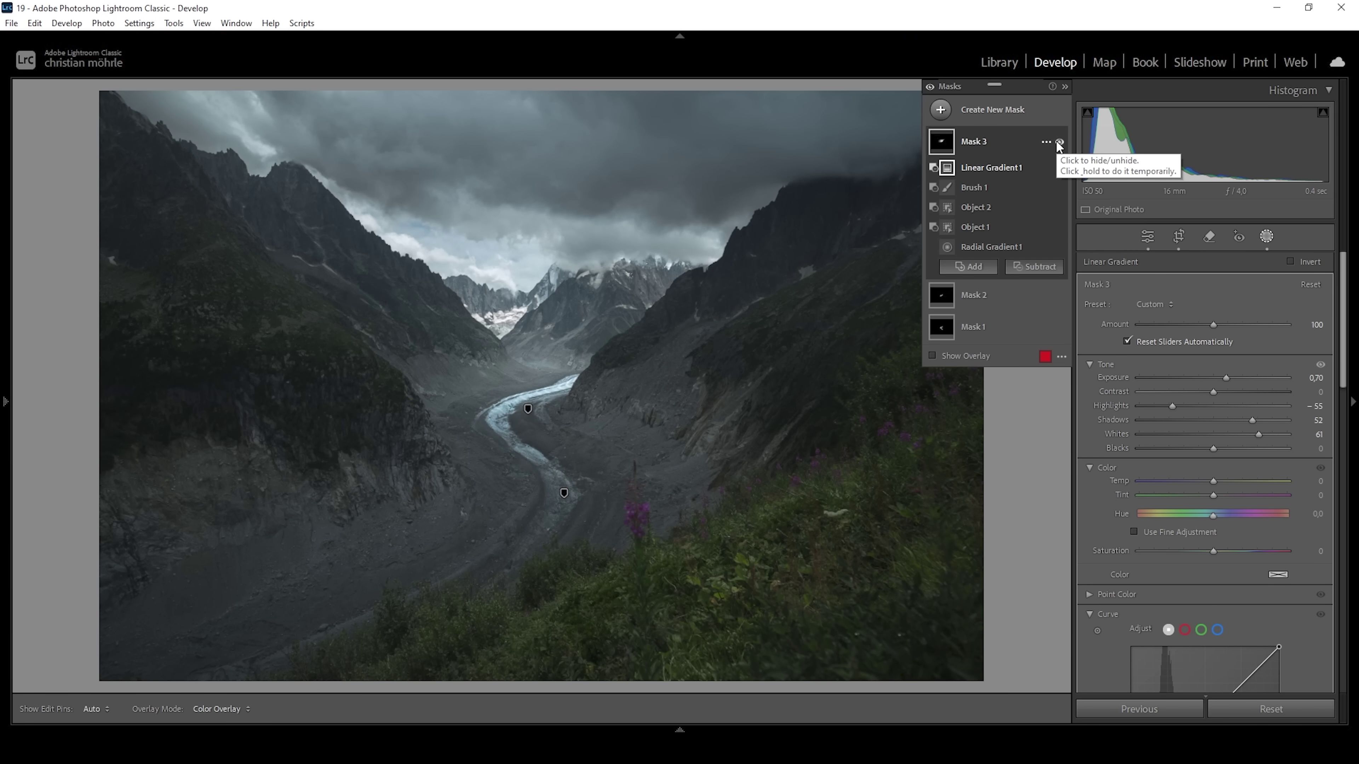
{"action": "left_click", "coordinate": [1057, 143]}
{"action": "left_click", "coordinate": [1056, 140]}
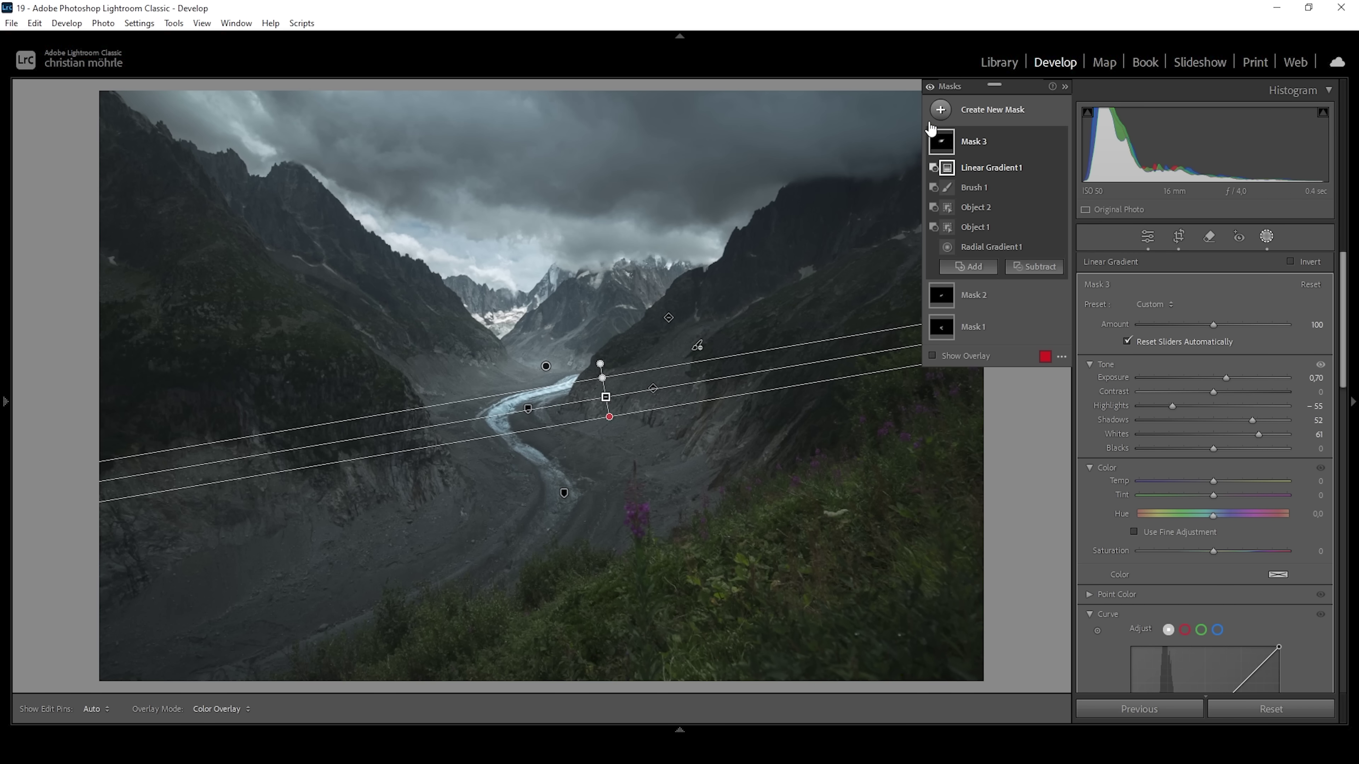
- Place a tilted radial gradient mask along the pale right-hand slope
{"action": "left_click", "coordinate": [940, 110]}
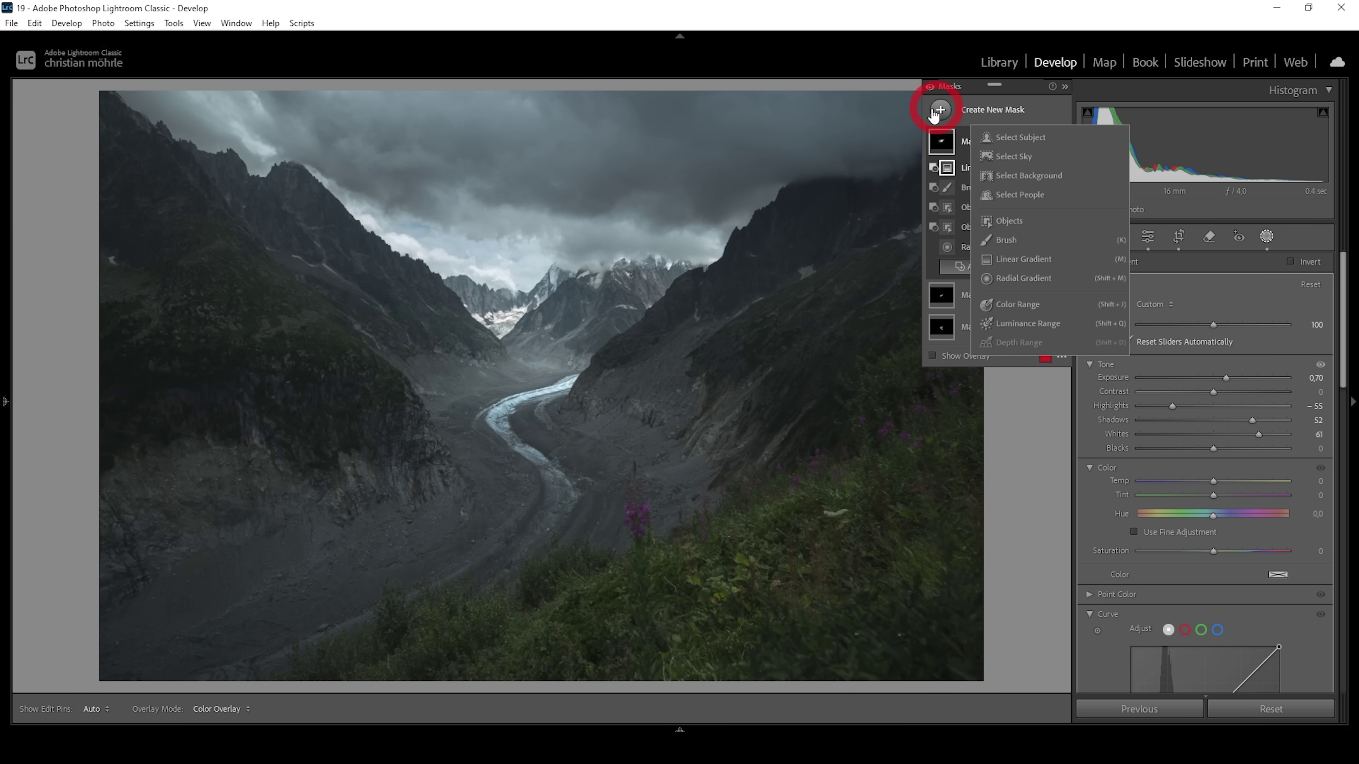
{"action": "left_click", "coordinate": [1007, 279]}
{"action": "left_click_drag", "start_coordinate": [651, 291], "coordinate": [739, 339]}
{"action": "left_click_drag", "start_coordinate": [743, 290], "coordinate": [743, 258]}
{"action": "left_click_drag", "start_coordinate": [647, 291], "coordinate": [668, 297]}
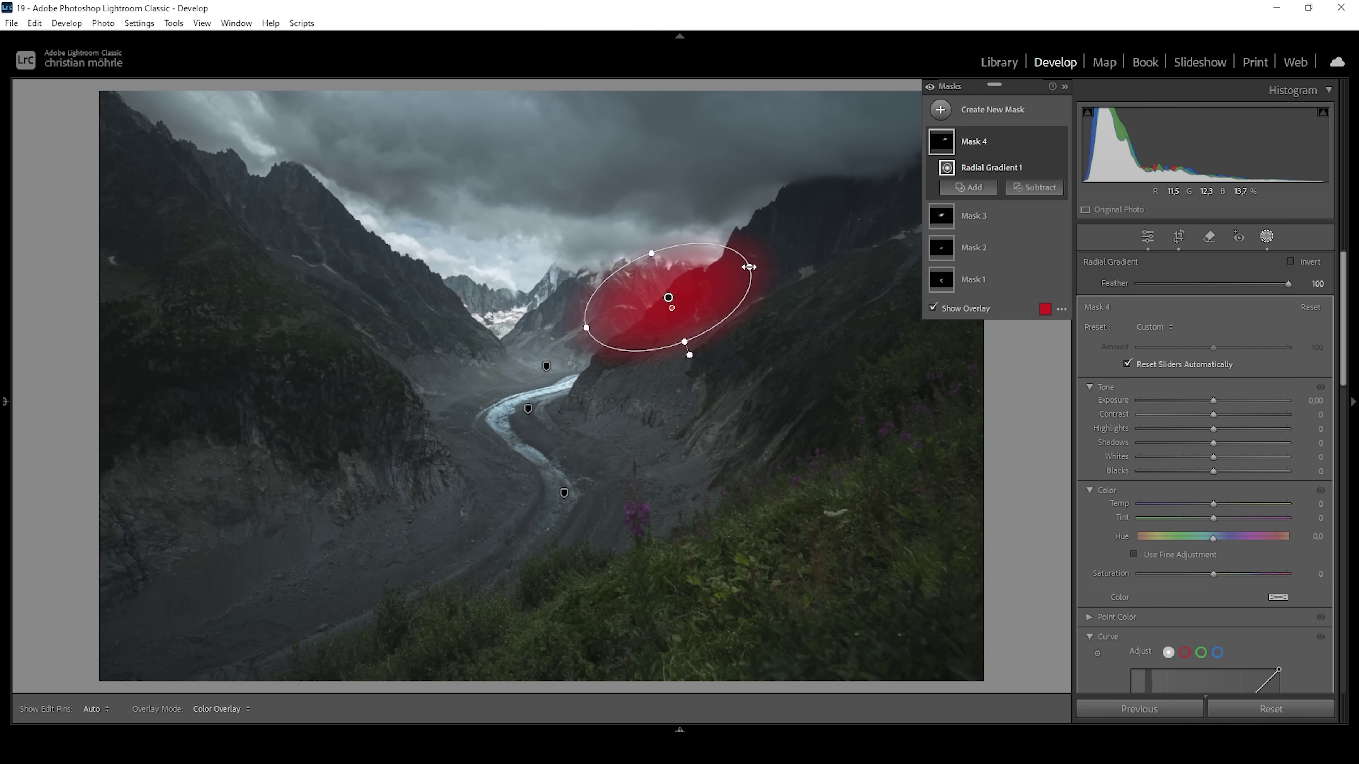
{"action": "left_click_drag", "start_coordinate": [749, 258], "coordinate": [749, 258]}
{"action": "left_click_drag", "start_coordinate": [690, 294], "coordinate": [685, 295]}
- Subtract the ridge as an object selection and brush out areas from the slope mask
{"action": "left_click", "coordinate": [1031, 188]}
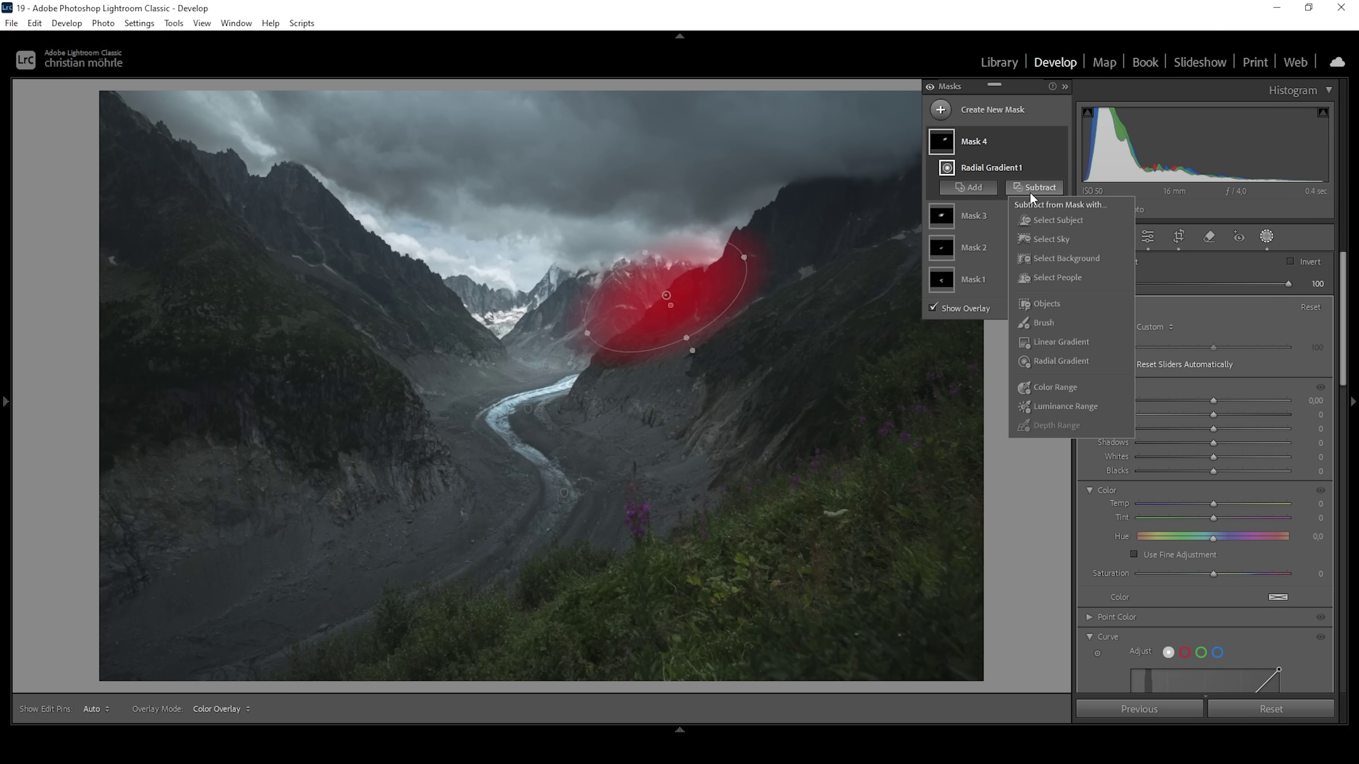
{"action": "left_click", "coordinate": [1047, 304]}
{"action": "left_click_drag", "start_coordinate": [570, 416], "coordinate": [806, 187]}
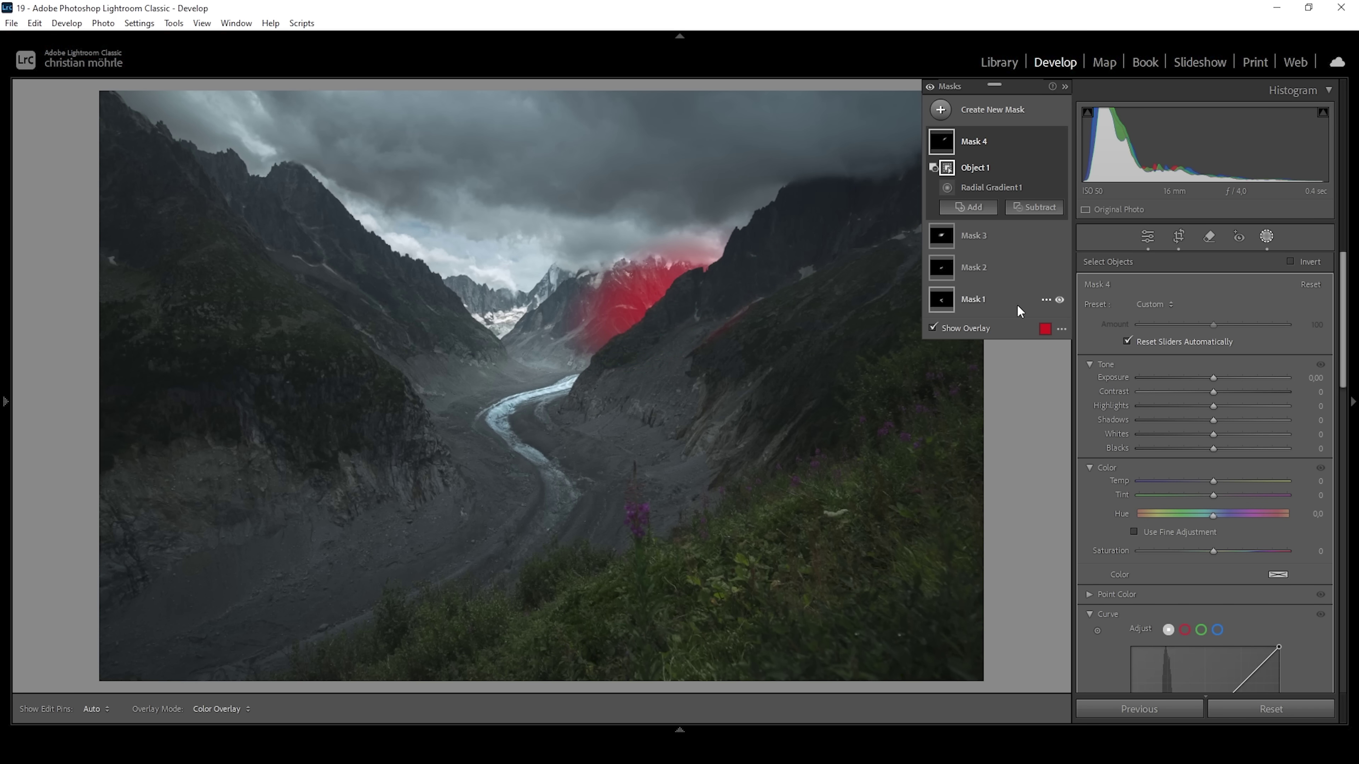
{"action": "left_click", "coordinate": [1033, 207]}
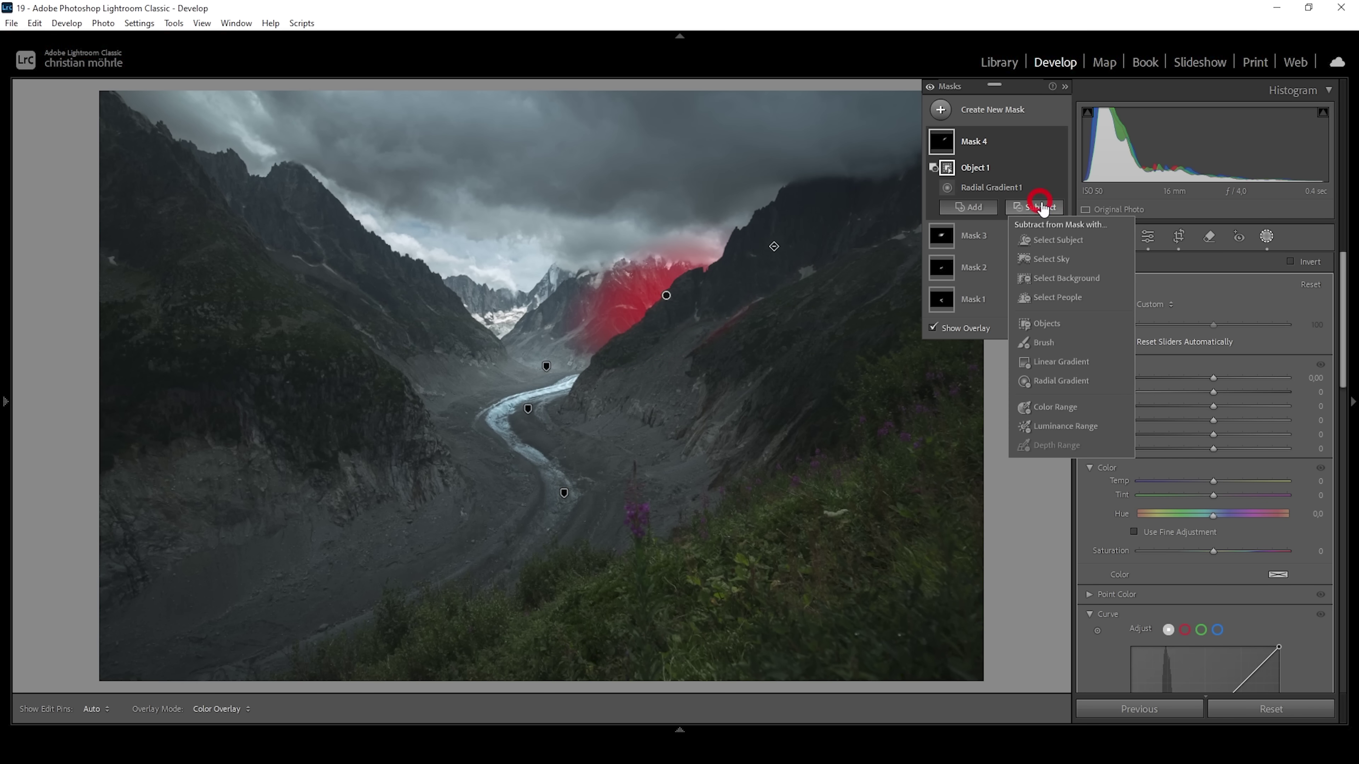
{"action": "left_click", "coordinate": [1053, 342]}
{"action": "key", "text": "h"}
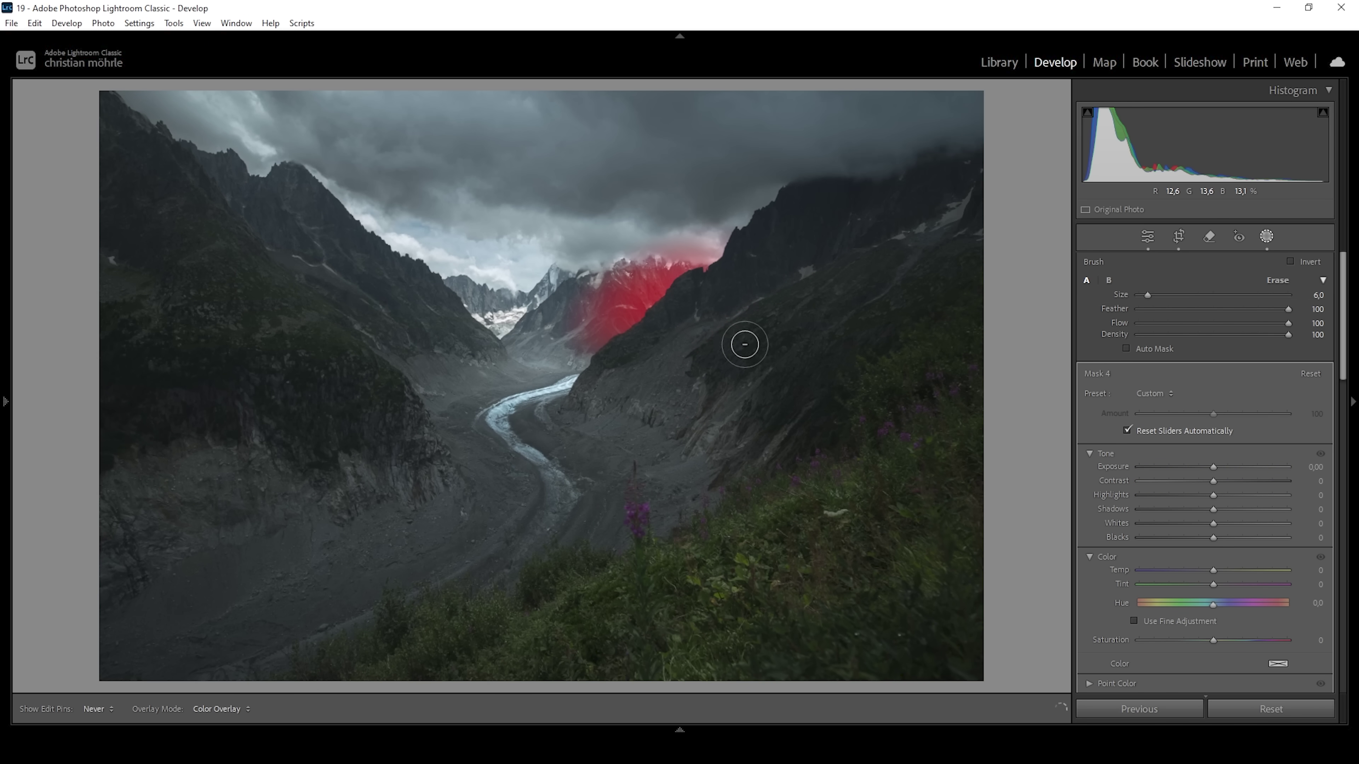
{"action": "key", "text": "h"}
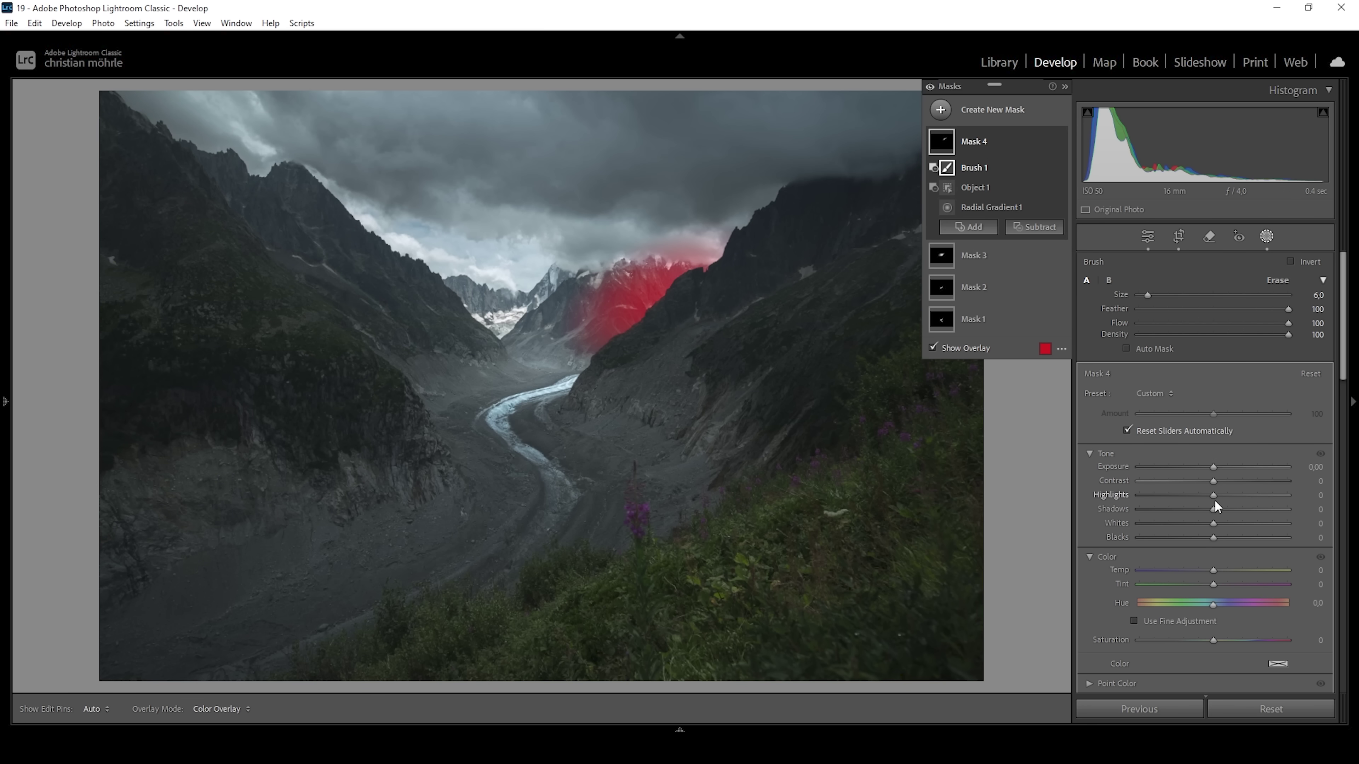
{"action": "left_click", "coordinate": [1215, 465]}
- Give the right slope mask Exposure 0.42, raised Whites and Clarity 36
{"action": "left_click_drag", "start_coordinate": [1216, 467], "coordinate": [1225, 468]}
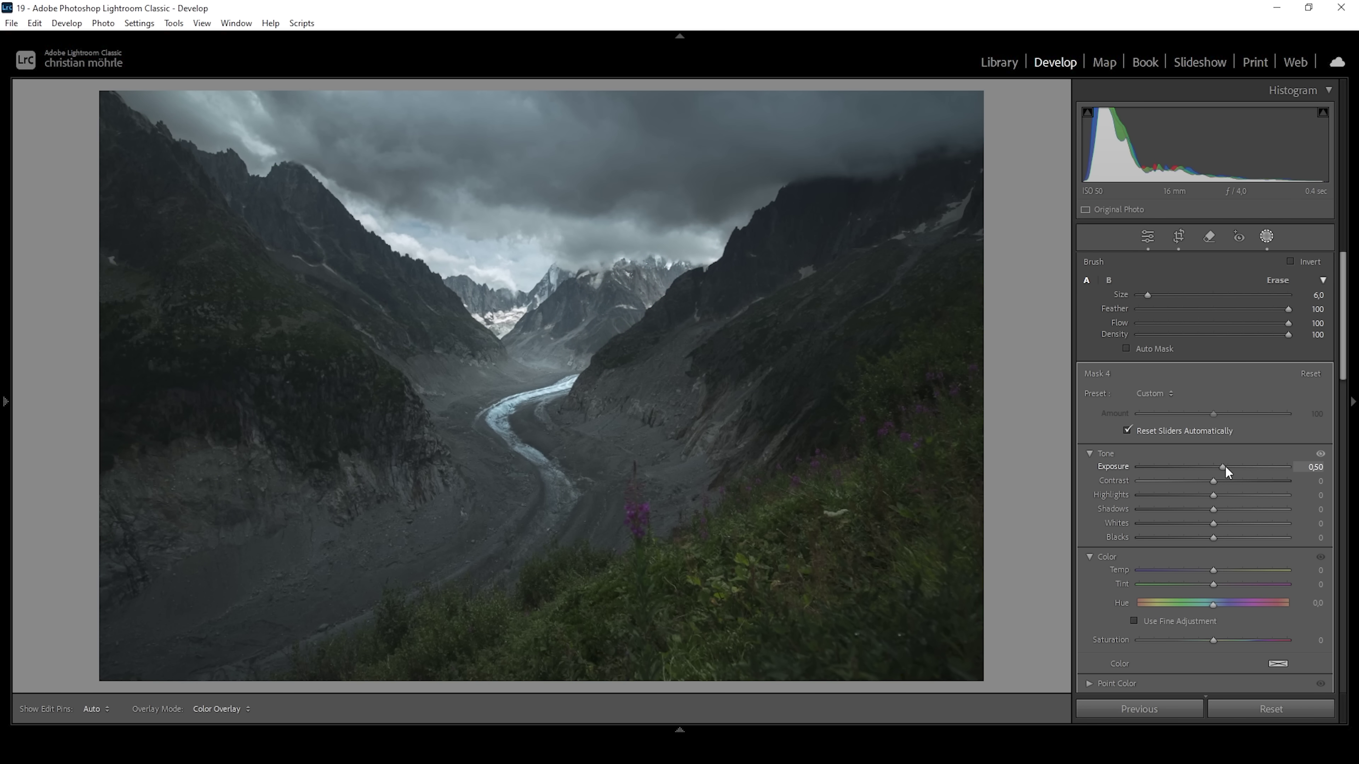
{"action": "left_click_drag", "start_coordinate": [1220, 466], "coordinate": [1224, 469]}
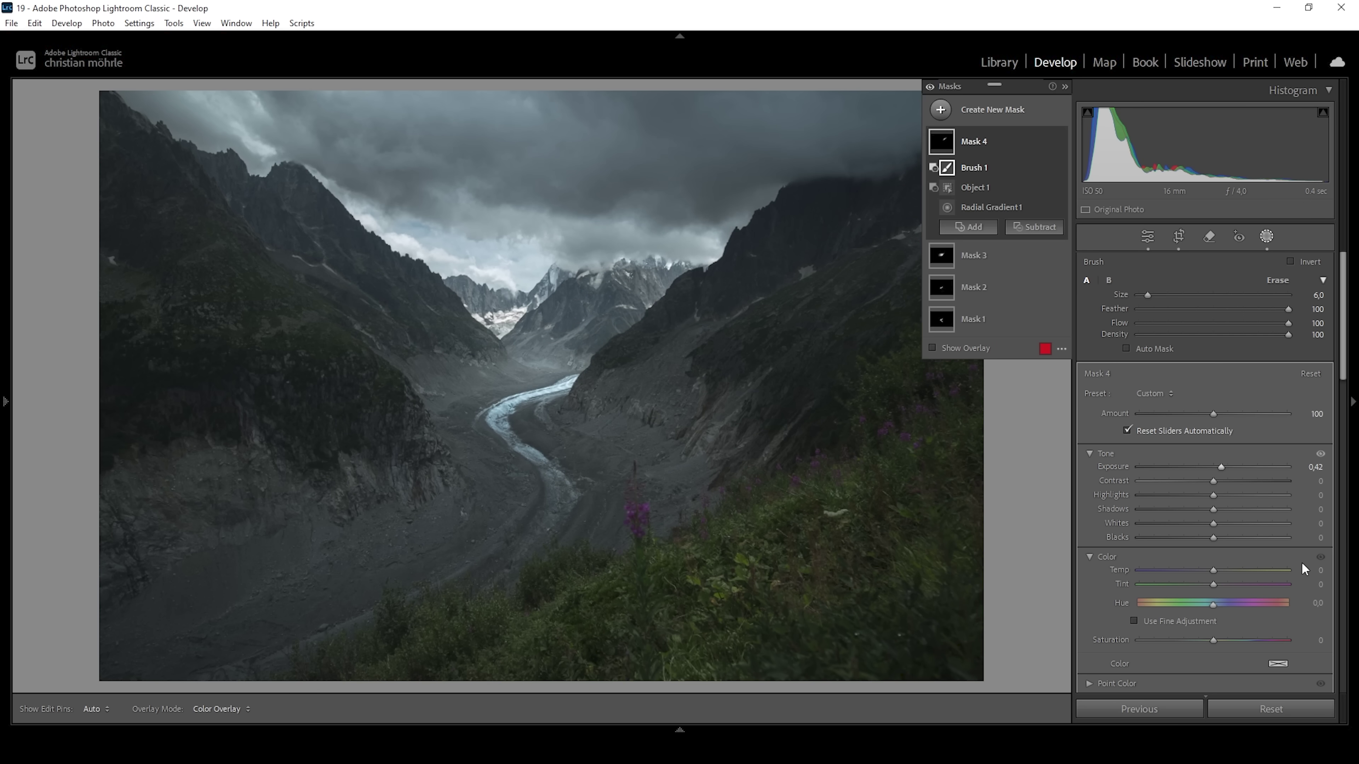
{"action": "left_click_drag", "start_coordinate": [1218, 527], "coordinate": [1225, 526]}
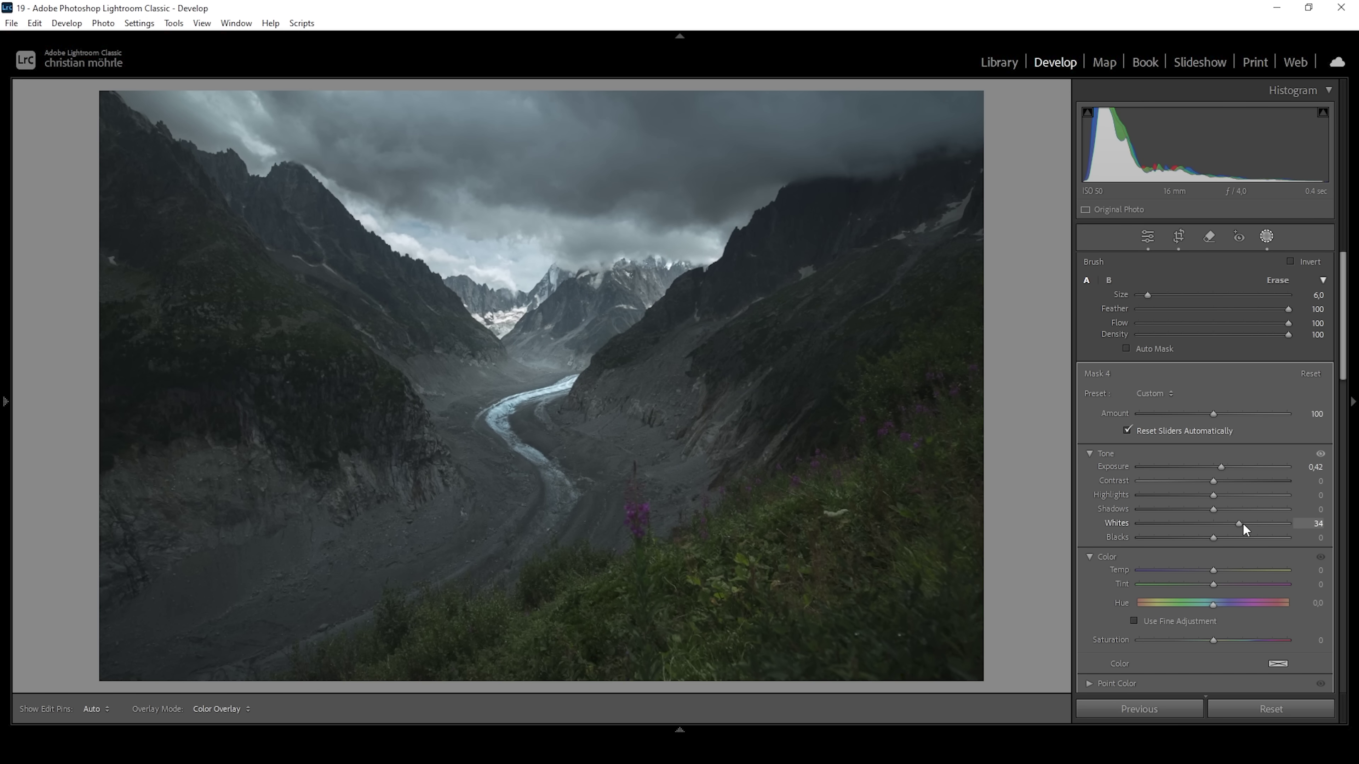
{"action": "left_click_drag", "start_coordinate": [1253, 524], "coordinate": [1248, 522]}
{"action": "scroll", "coordinate": [1237, 473], "scroll_direction": "down", "scroll_amount": 10}
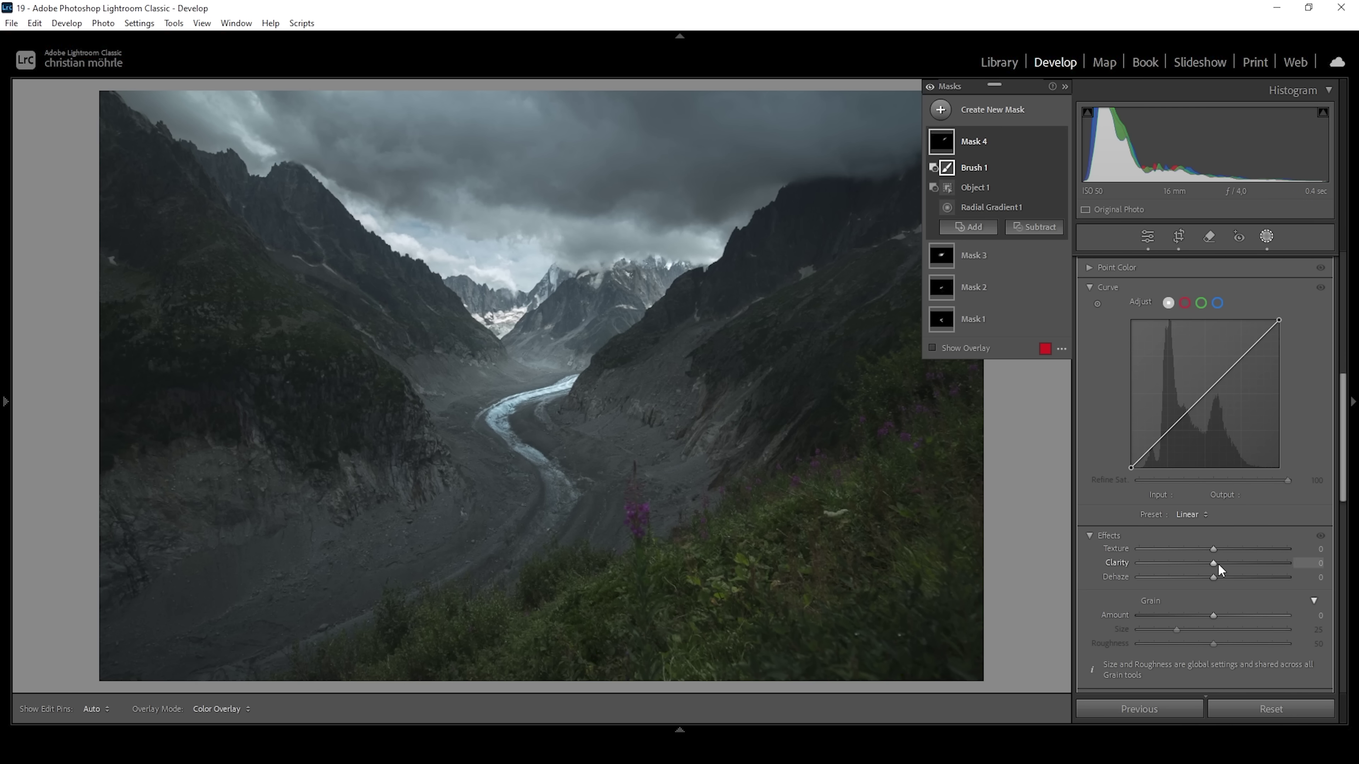
{"action": "left_click_drag", "start_coordinate": [1217, 563], "coordinate": [1240, 560]}
- Select the left mountain slope as a new object mask
{"action": "left_click", "coordinate": [932, 113]}
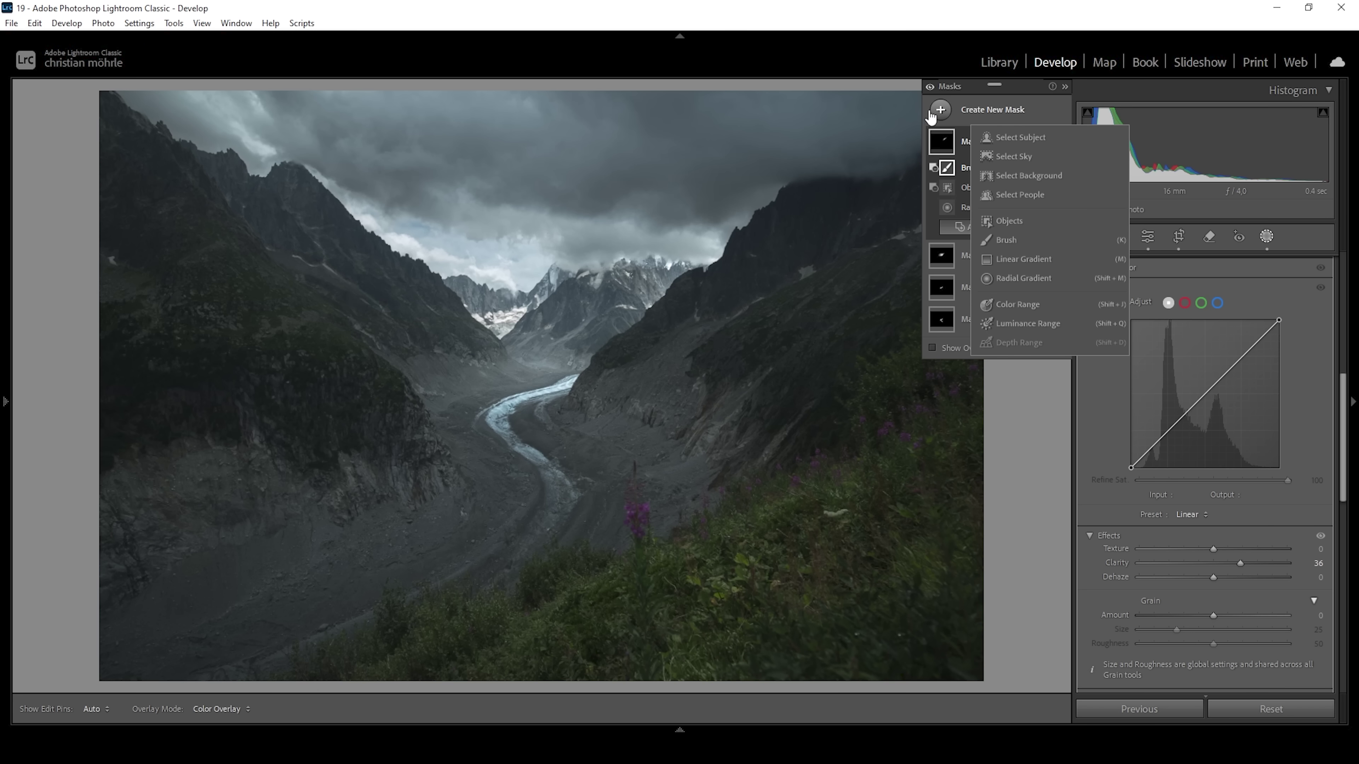
{"action": "left_click", "coordinate": [1010, 222]}
{"action": "left_click_drag", "start_coordinate": [202, 118], "coordinate": [518, 455]}
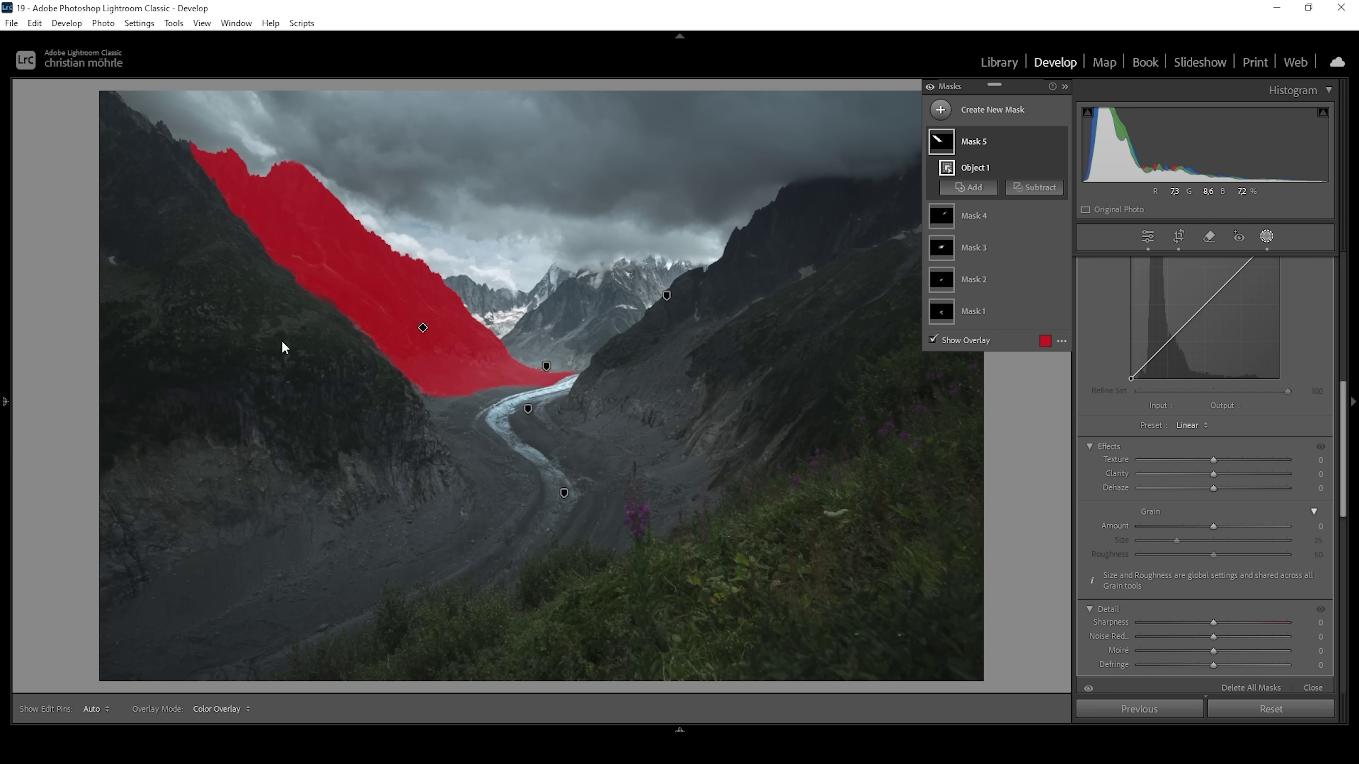
- Subtract an upward linear gradient to fade the slope mask's lower edge
{"action": "left_click", "coordinate": [1030, 187]}
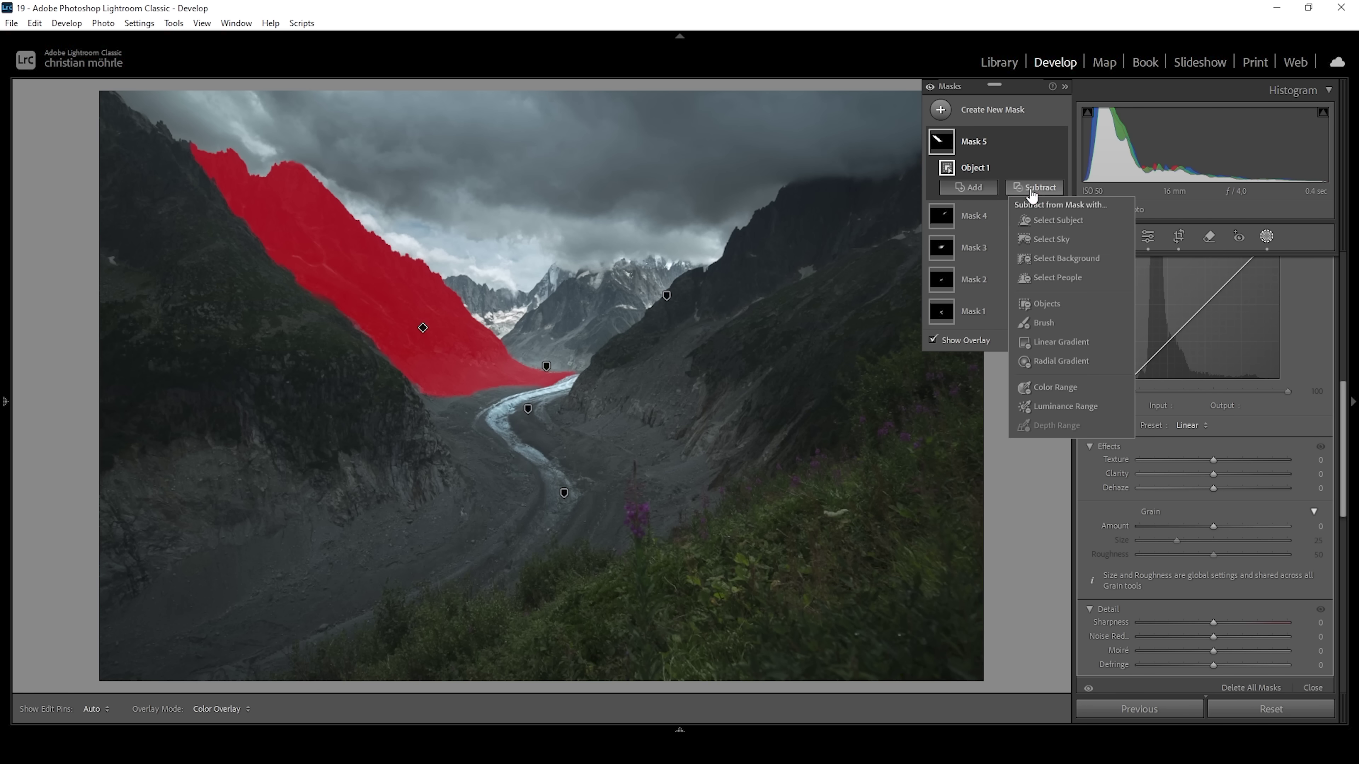
{"action": "left_click", "coordinate": [1038, 345]}
{"action": "left_click_drag", "start_coordinate": [470, 376], "coordinate": [438, 220]}
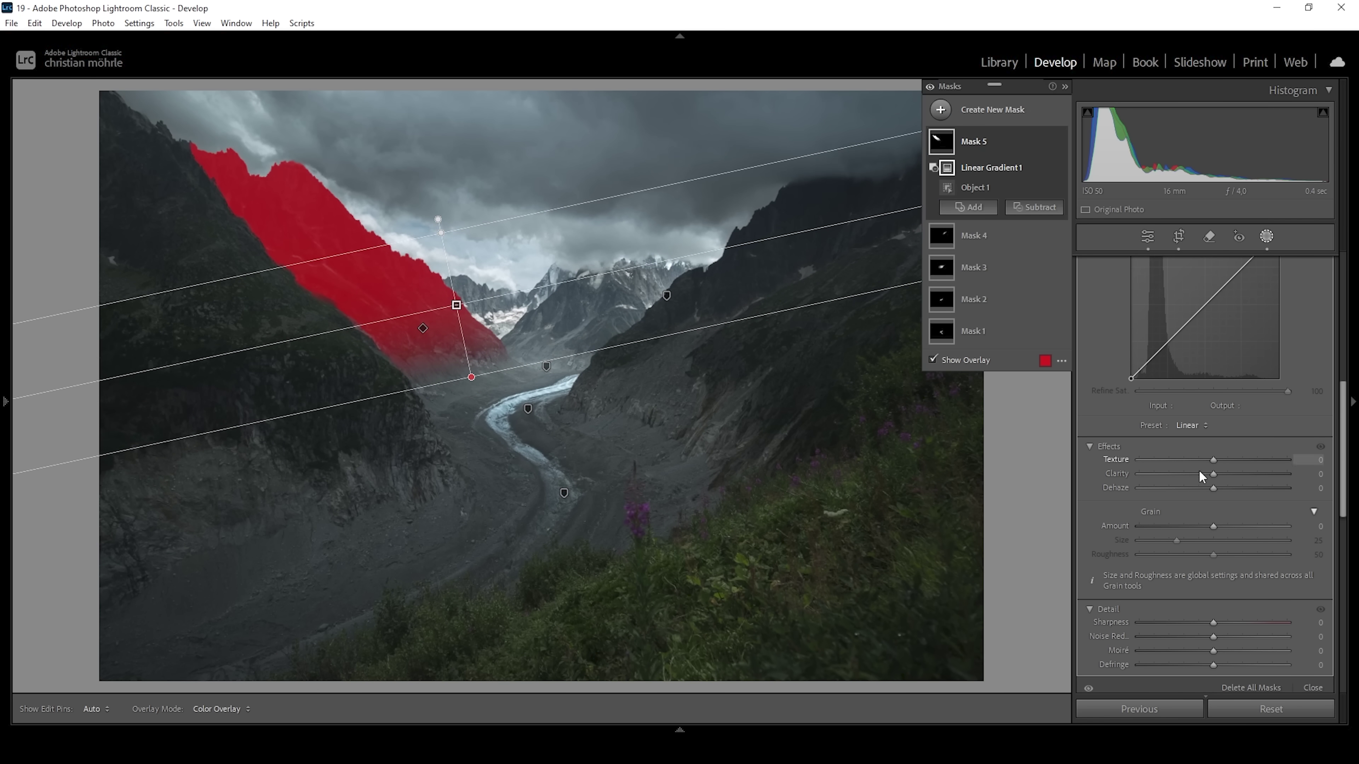
- Raise the left slope mask's exposure, lift Shadows to 50 and add Clarity 17
{"action": "scroll", "coordinate": [1214, 476], "scroll_direction": "up", "scroll_amount": 6}
{"action": "left_click_drag", "start_coordinate": [1213, 369], "coordinate": [1221, 368]}
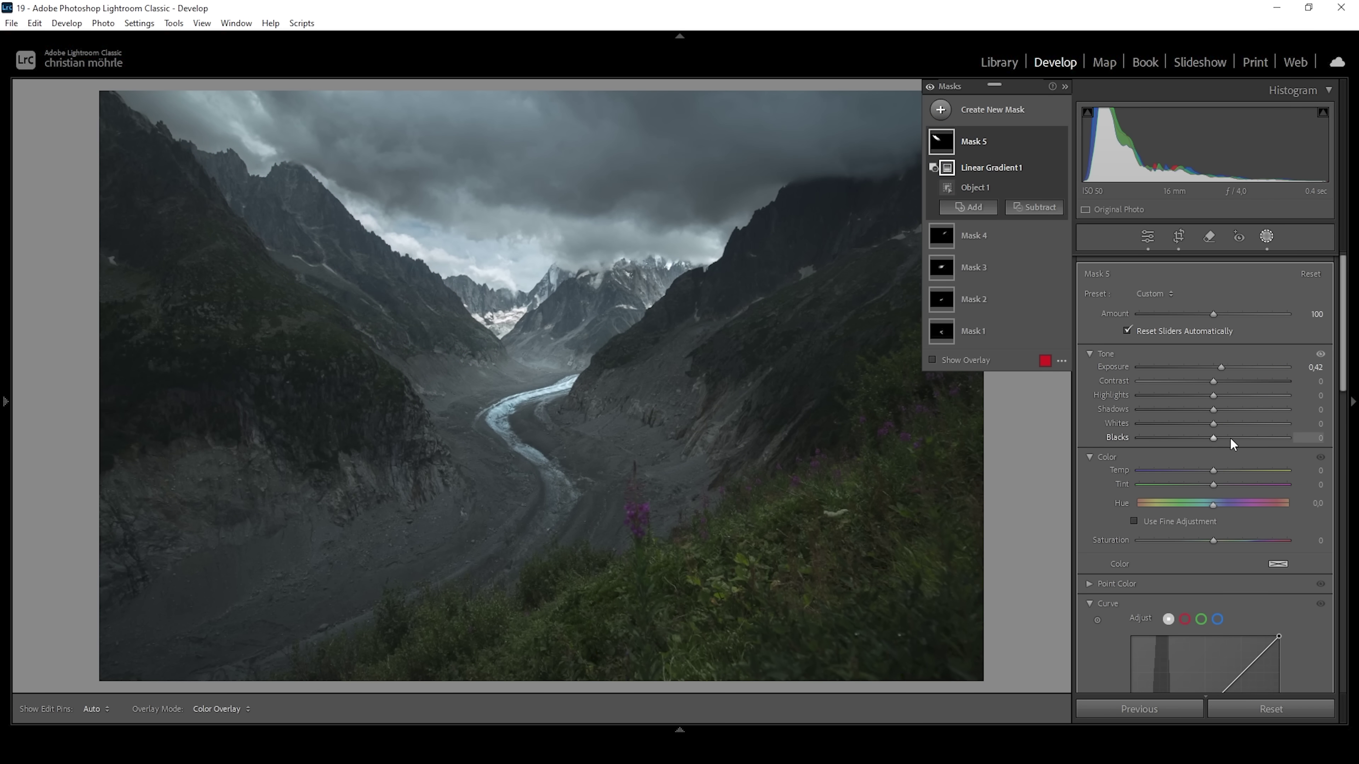
{"action": "left_click_drag", "start_coordinate": [1233, 410], "coordinate": [1229, 425]}
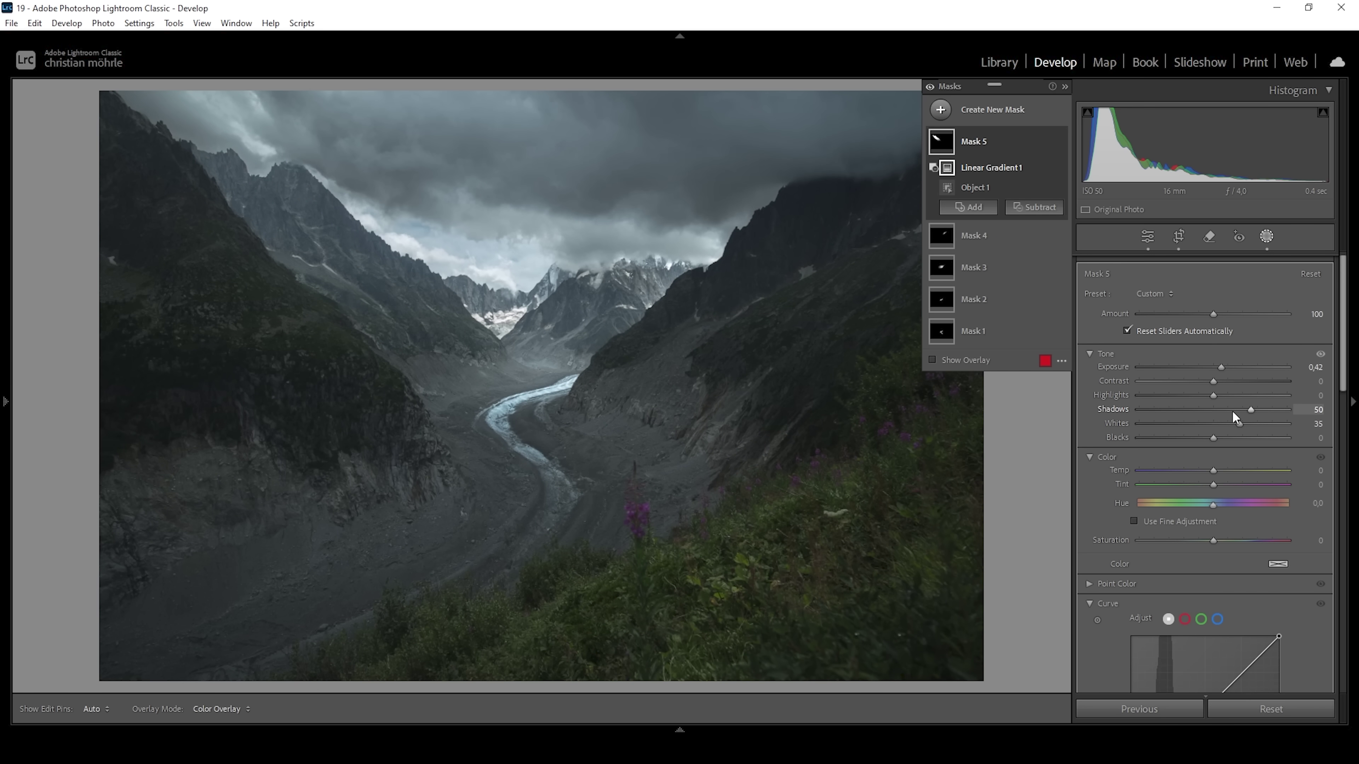
{"action": "left_click_drag", "start_coordinate": [1214, 381], "coordinate": [1215, 383]}
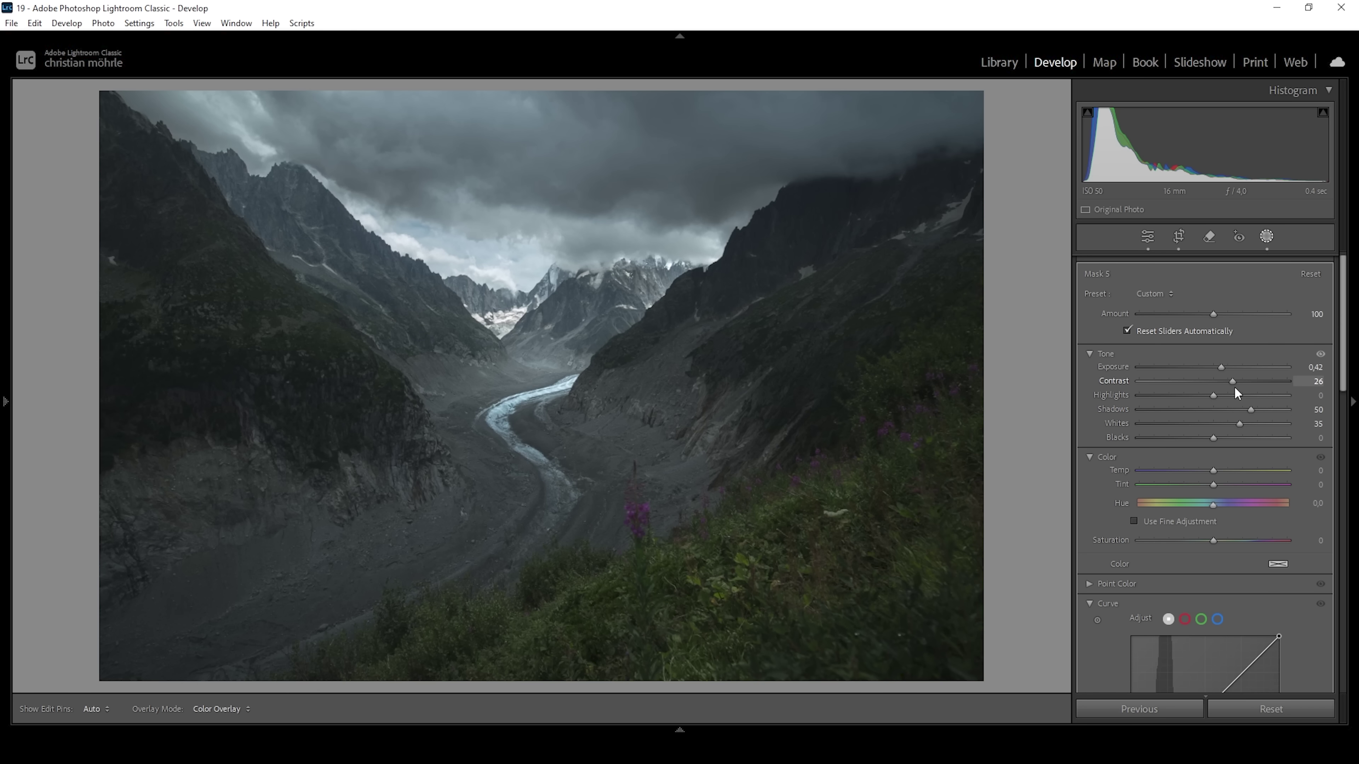
{"action": "left_click_drag", "start_coordinate": [1234, 386], "coordinate": [1234, 386]}
{"action": "scroll", "coordinate": [1222, 538], "scroll_direction": "down", "scroll_amount": 5}
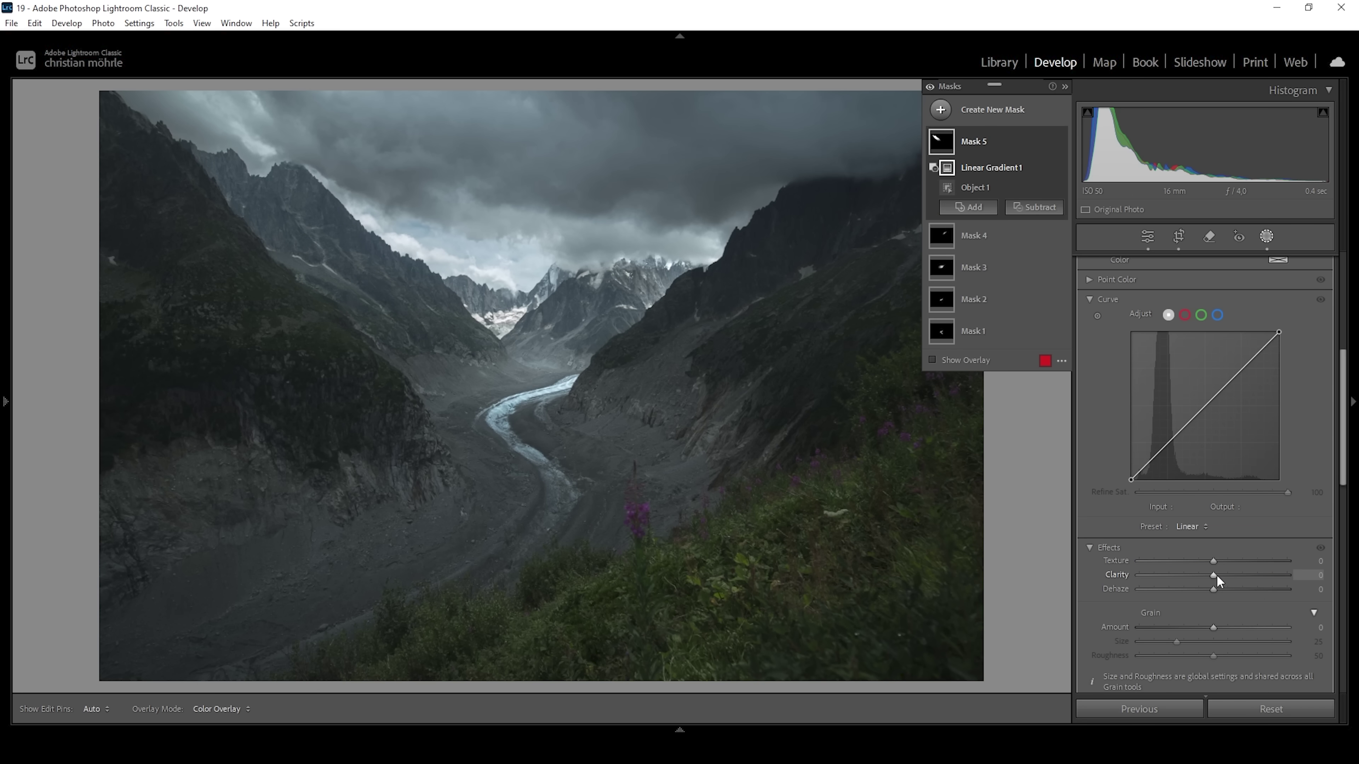
{"action": "left_click_drag", "start_coordinate": [1216, 575], "coordinate": [1226, 575]}
{"action": "scroll", "coordinate": [1226, 575], "scroll_direction": "down", "scroll_amount": 2}
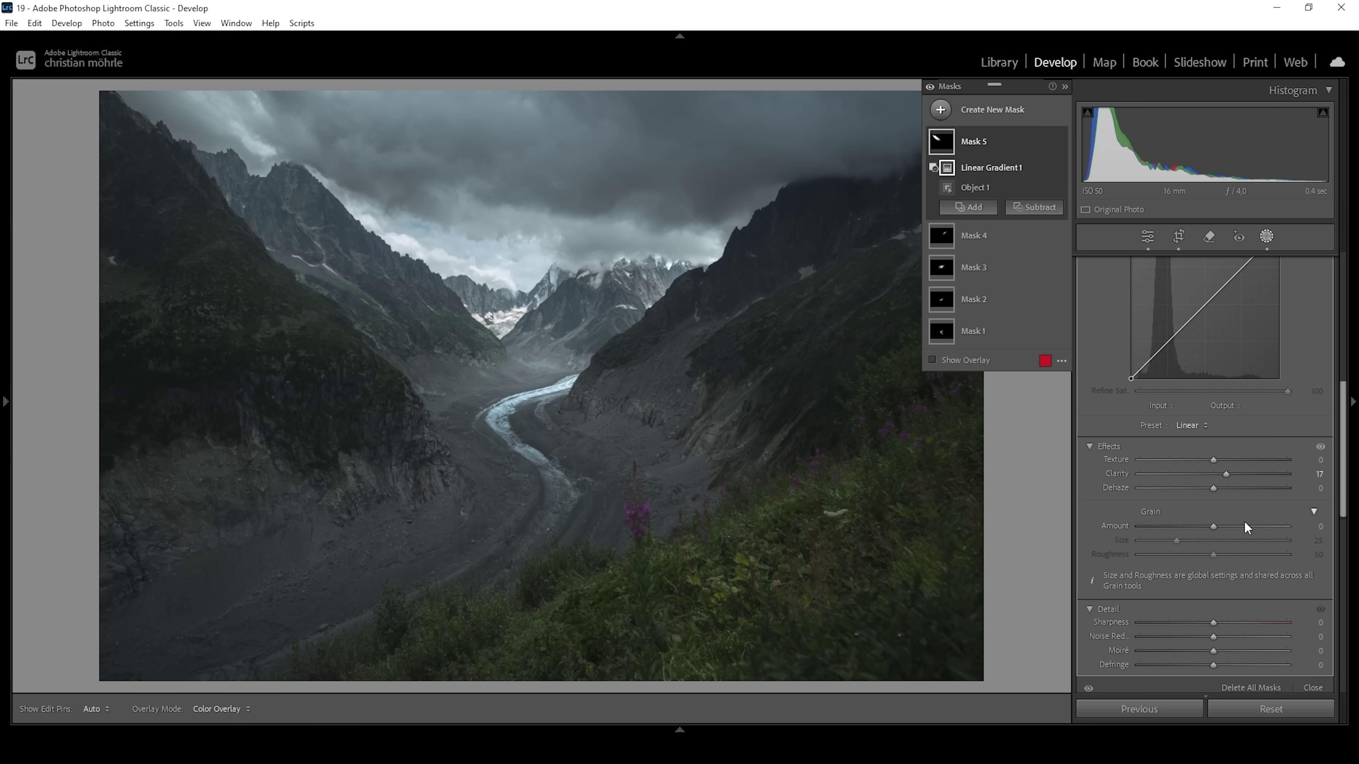
{"action": "scroll", "coordinate": [1239, 513], "scroll_direction": "up", "scroll_amount": 7}
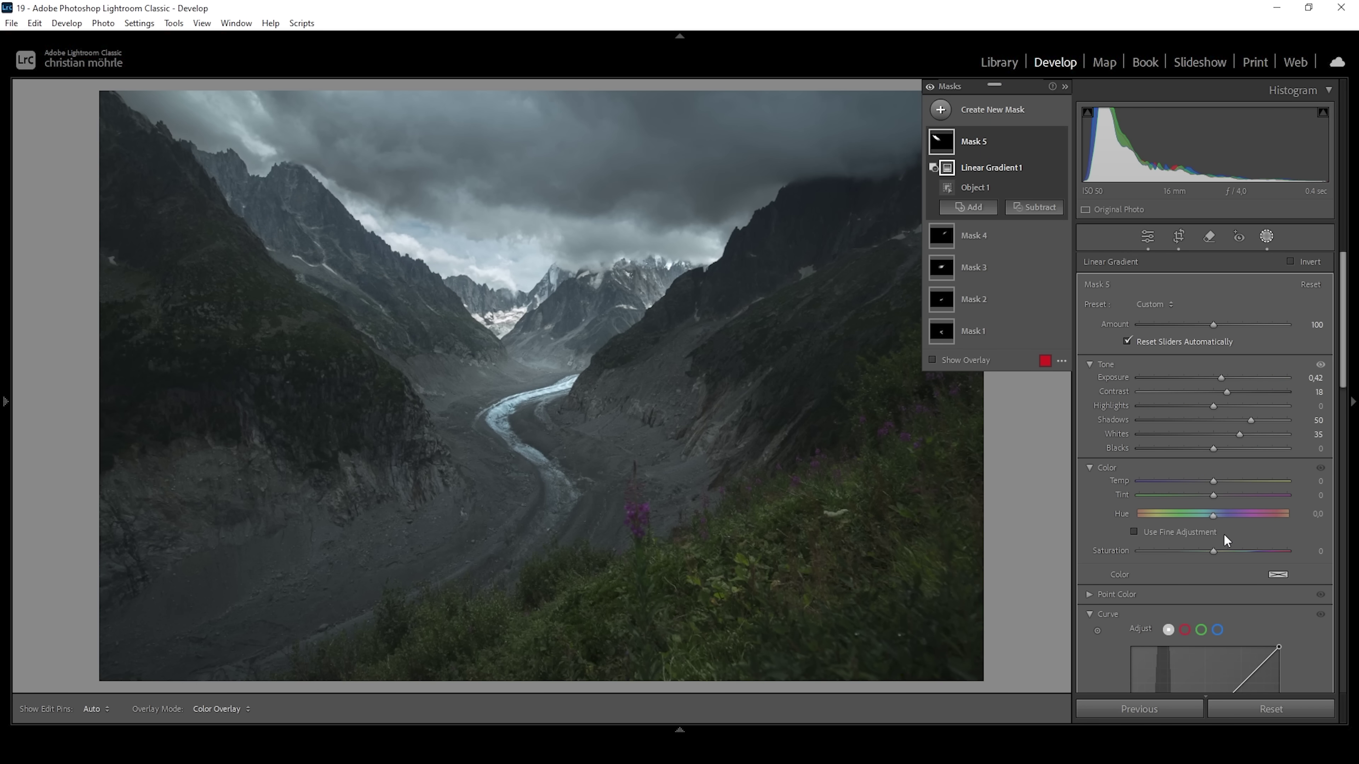
- Select the left mountainside as a new object mask
{"action": "left_click", "coordinate": [939, 112]}
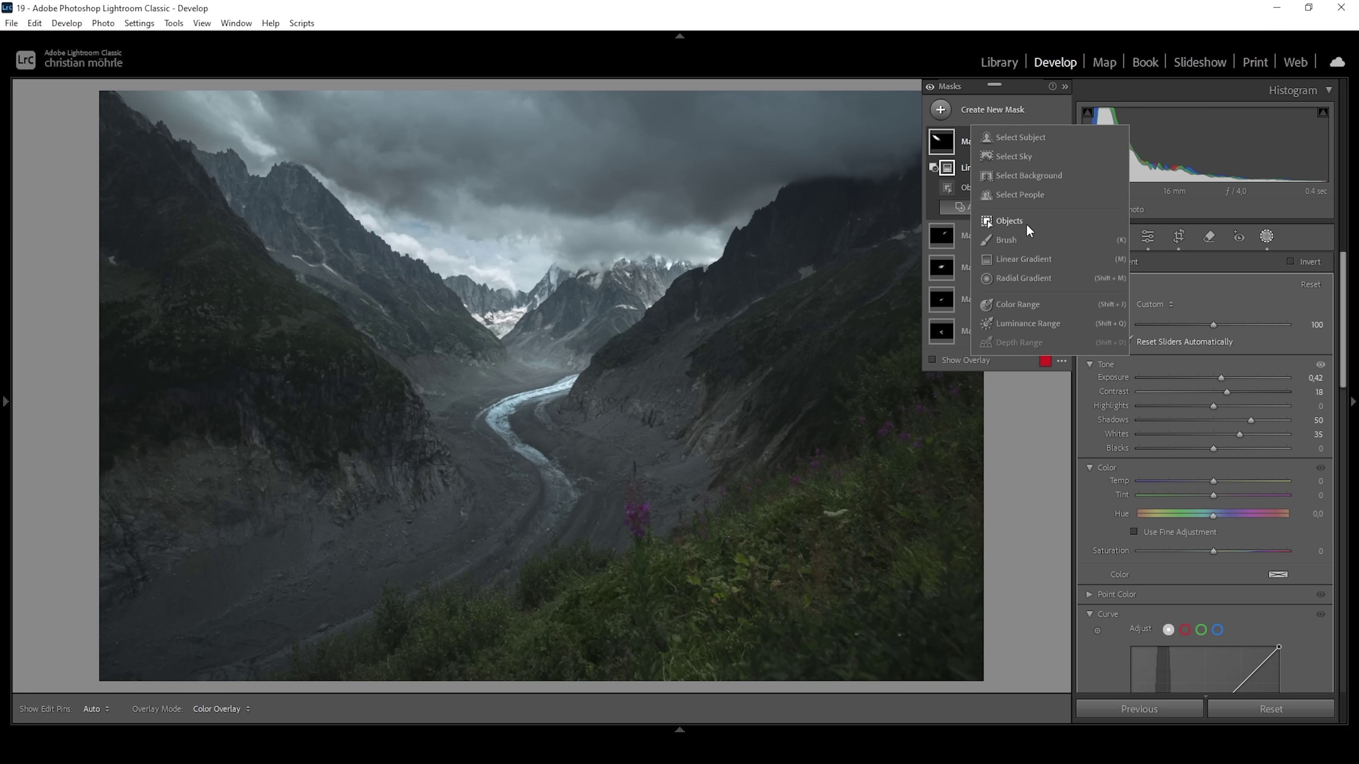
{"action": "left_click", "coordinate": [1009, 221]}
{"action": "left_click_drag", "start_coordinate": [444, 492], "coordinate": [3, 76]}
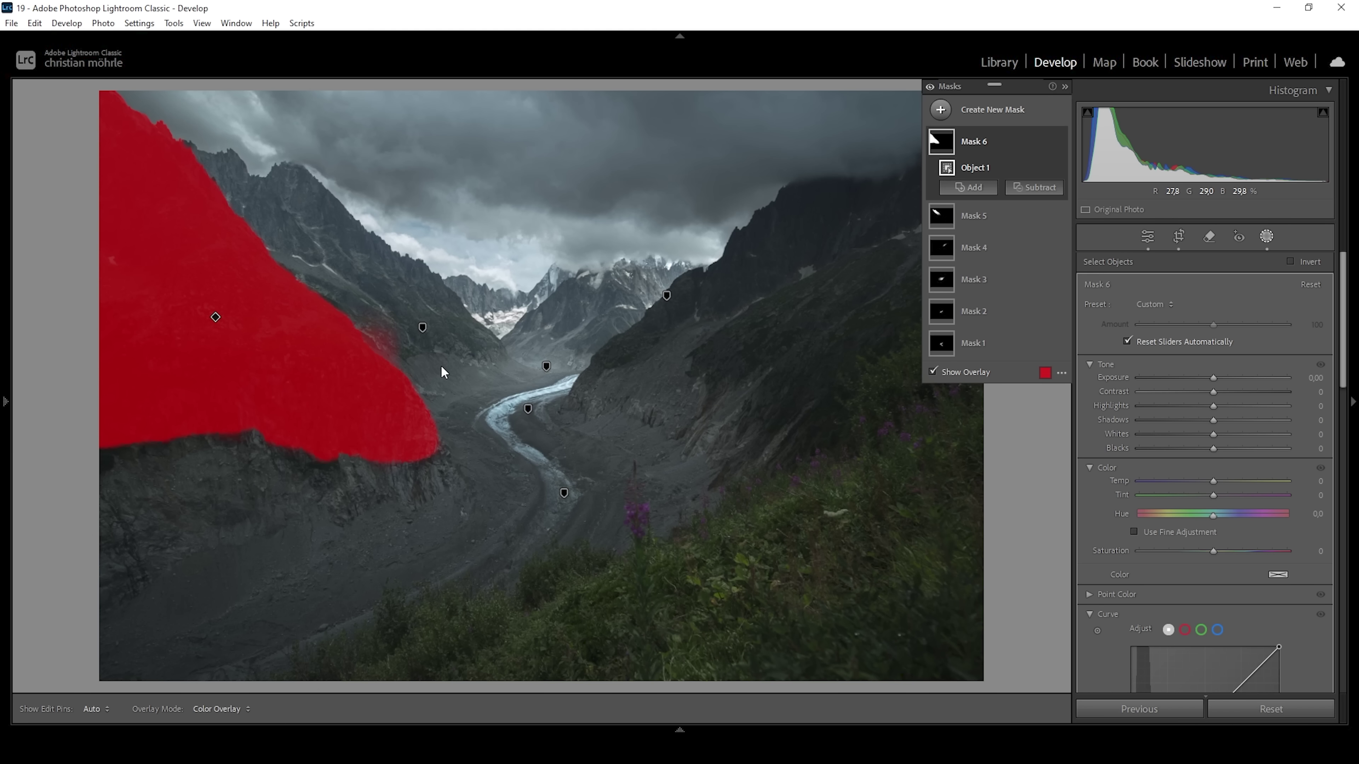
- Brush out a spot with Feather 0 and subtract an upward linear gradient
{"action": "left_click", "coordinate": [1032, 187]}
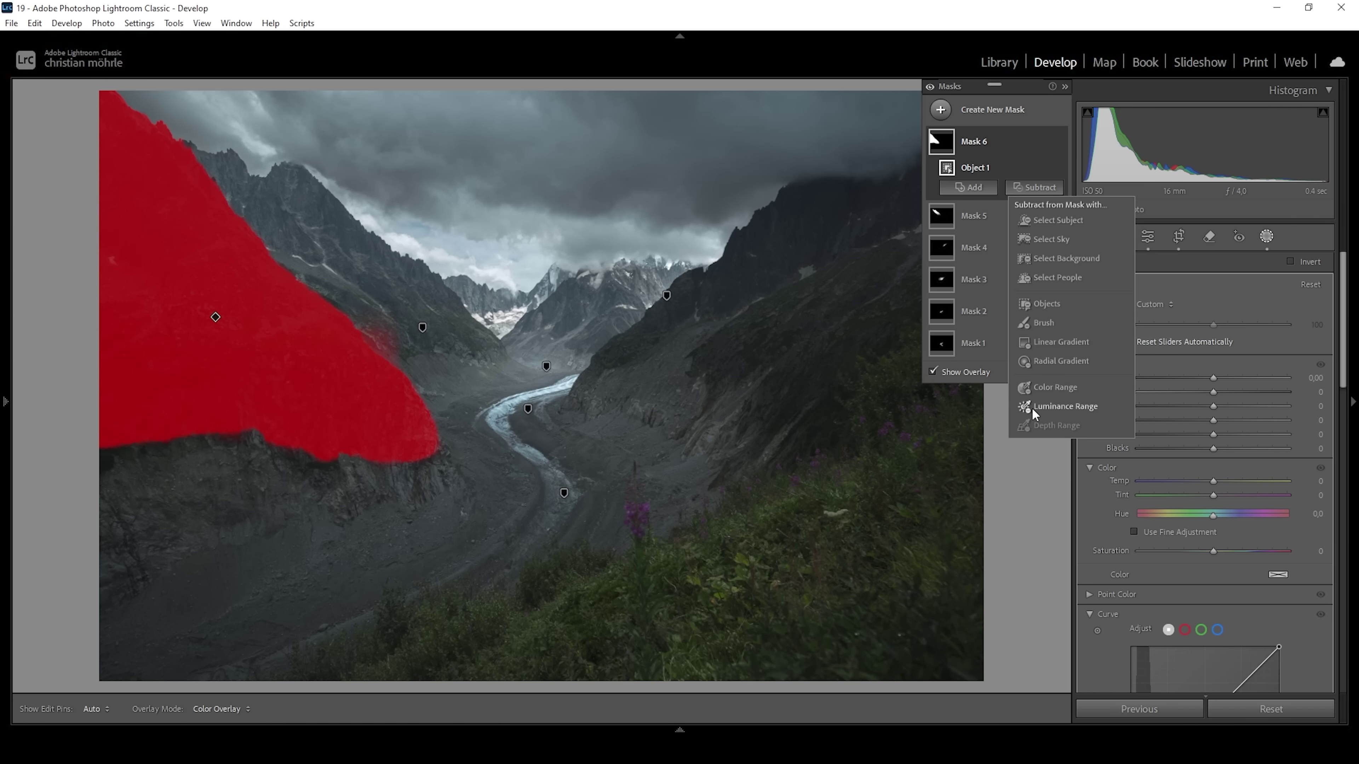
{"action": "left_click", "coordinate": [1046, 324]}
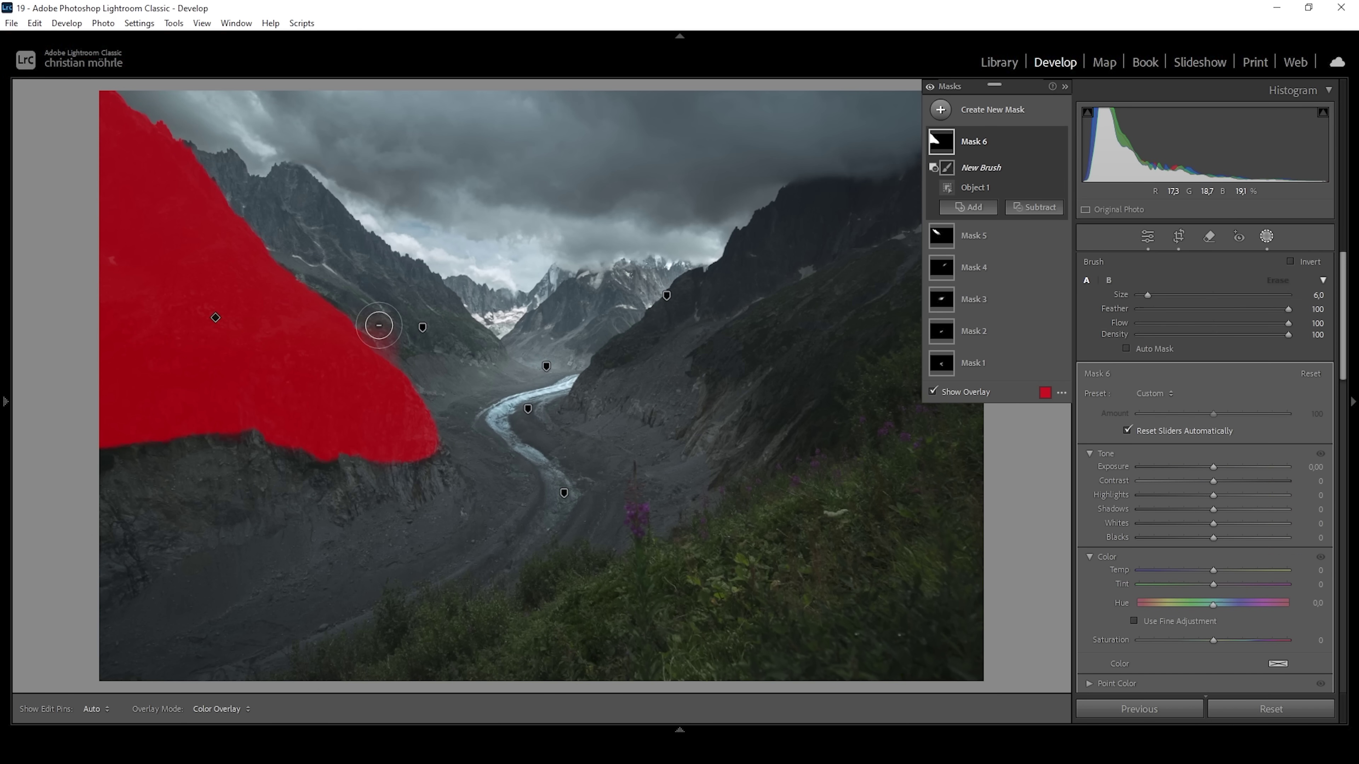
{"action": "left_click_drag", "start_coordinate": [1286, 313], "coordinate": [1025, 304]}
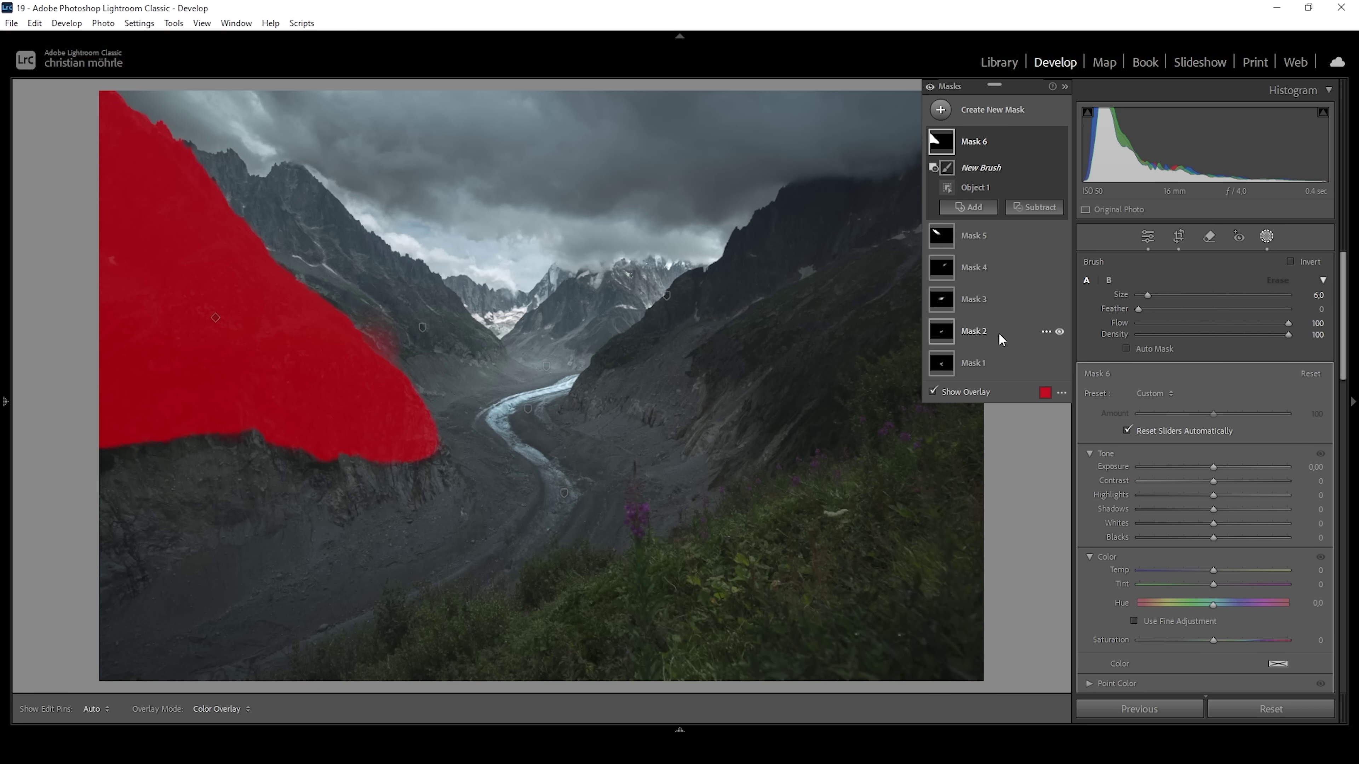
{"action": "left_click", "coordinate": [374, 326]}
{"action": "left_click", "coordinate": [1015, 208]}
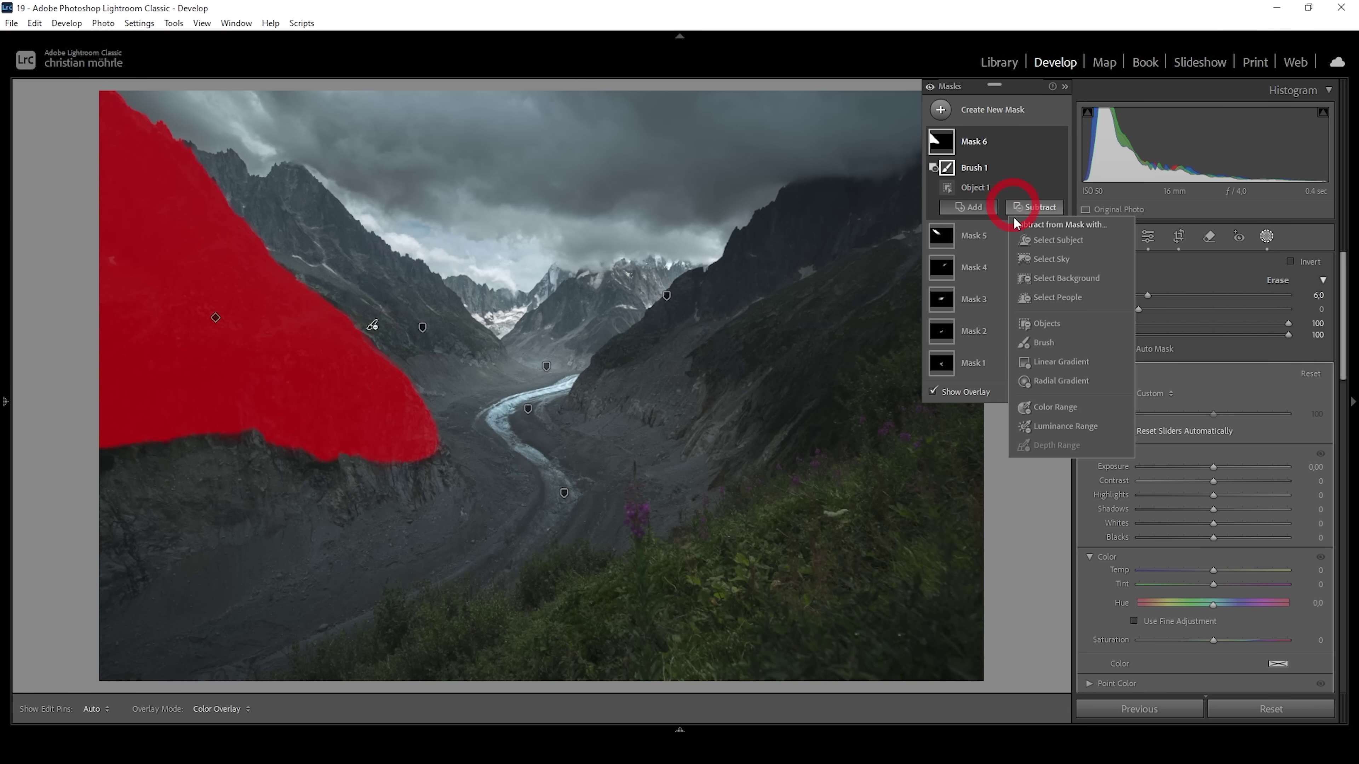
{"action": "left_click", "coordinate": [1062, 362]}
{"action": "mouse_move", "coordinate": [250, 454]}
{"action": "left_mouse_down"}
{"action": "mouse_move", "coordinate": [252, 221]}
{"action": "mouse_move", "coordinate": [173, 194]}
{"action": "mouse_move", "coordinate": [191, 204]}
{"action": "mouse_move", "coordinate": [233, 173]}
{"action": "mouse_move", "coordinate": [258, 462]}
{"action": "mouse_move", "coordinate": [258, 433]}
{"action": "left_mouse_up"}
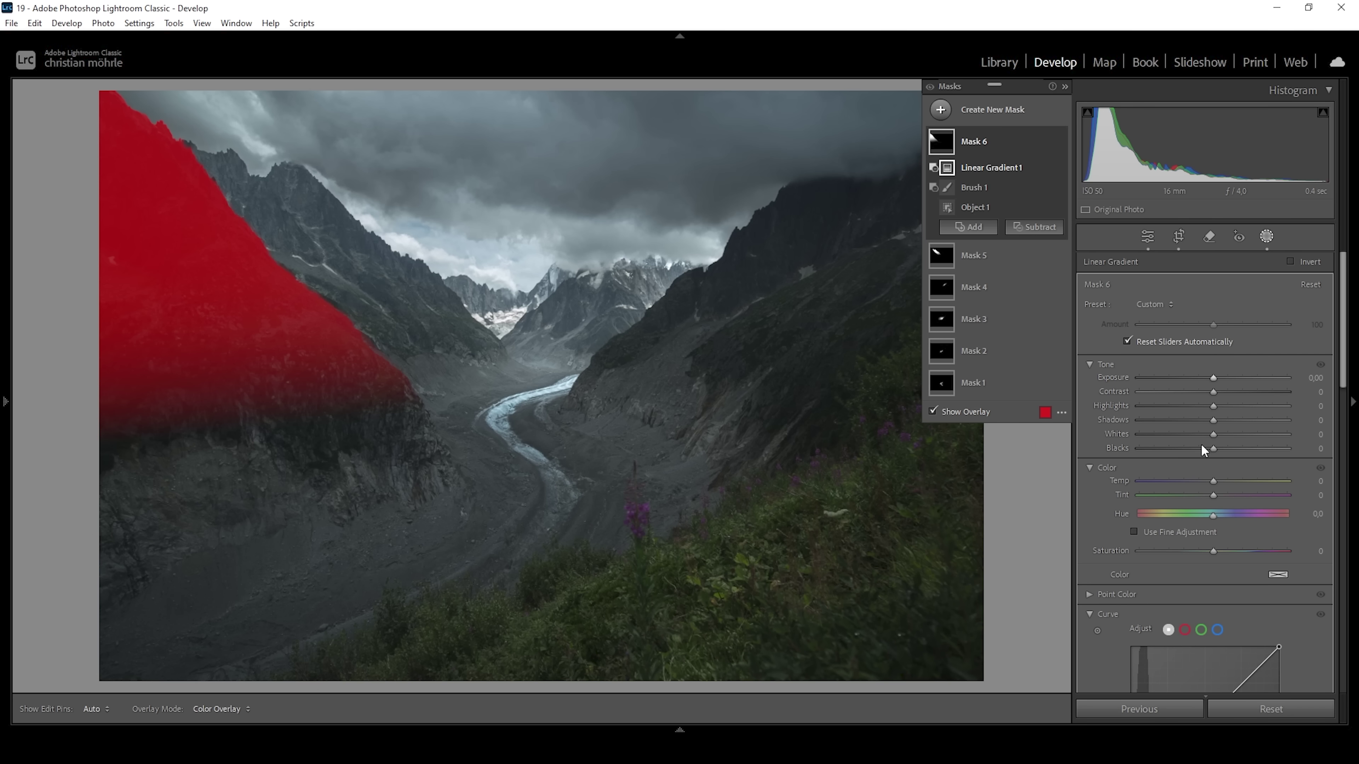
- Pull the mountainside mask's Whites down to −63
{"action": "left_click_drag", "start_coordinate": [1211, 435], "coordinate": [1207, 434]}
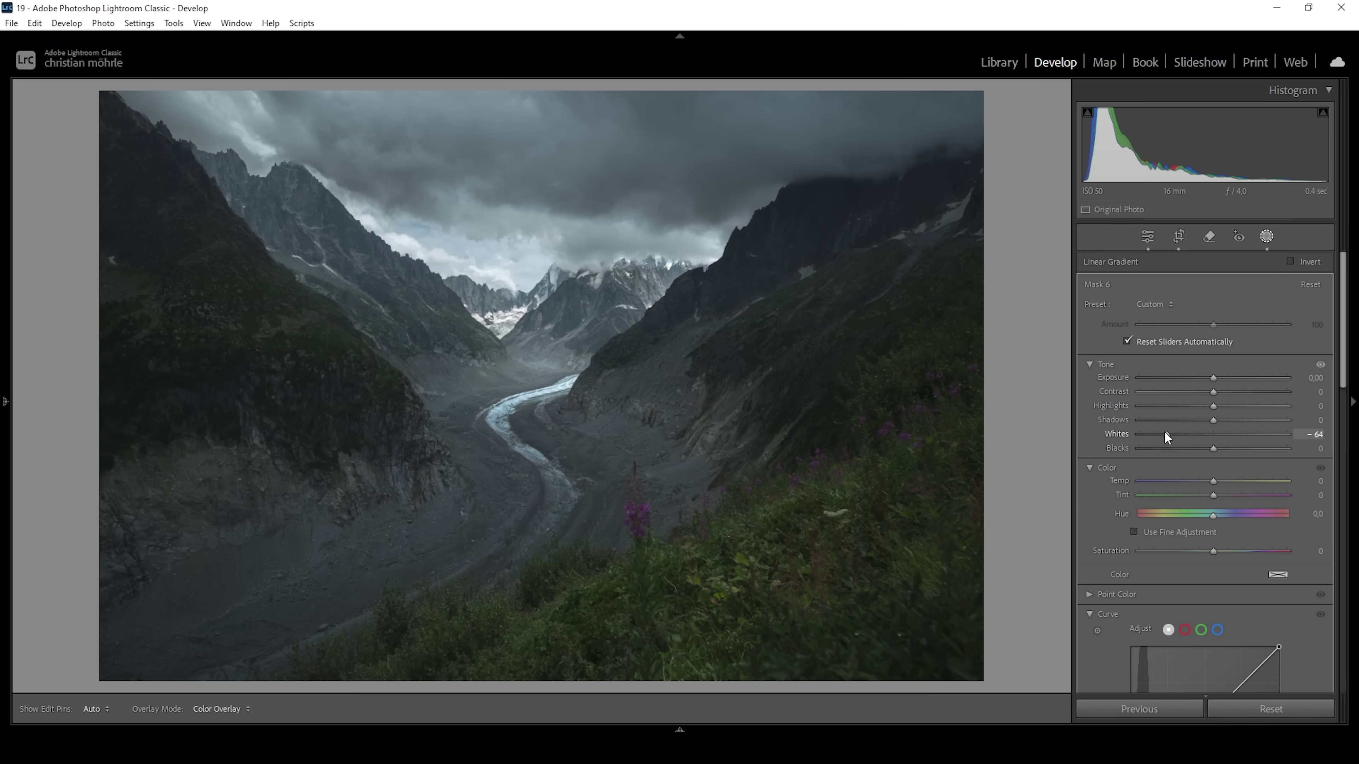
{"action": "left_click", "coordinate": [1175, 432]}
{"action": "left_click_drag", "start_coordinate": [1179, 430], "coordinate": [1166, 428]}
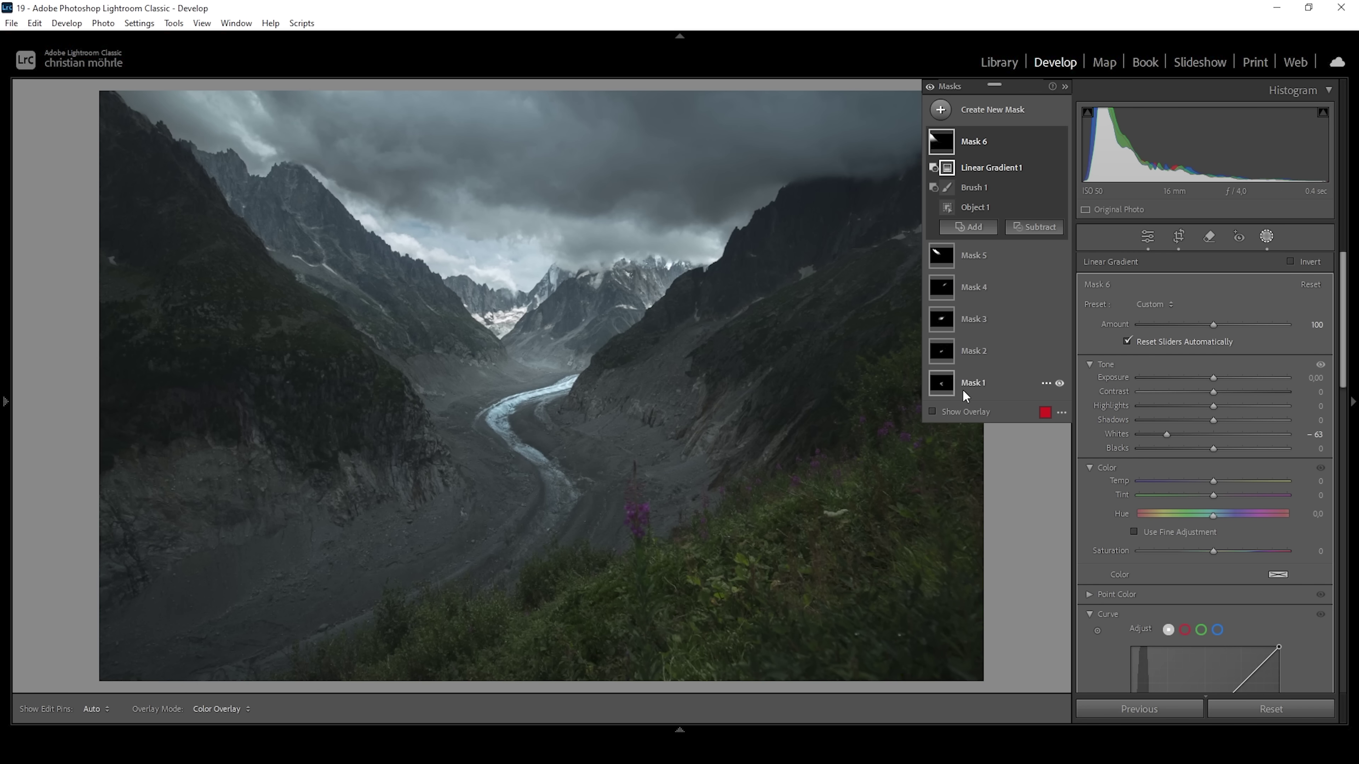
- Toggle all mask adjustments off and on to compare the result
{"action": "left_click", "coordinate": [931, 87]}
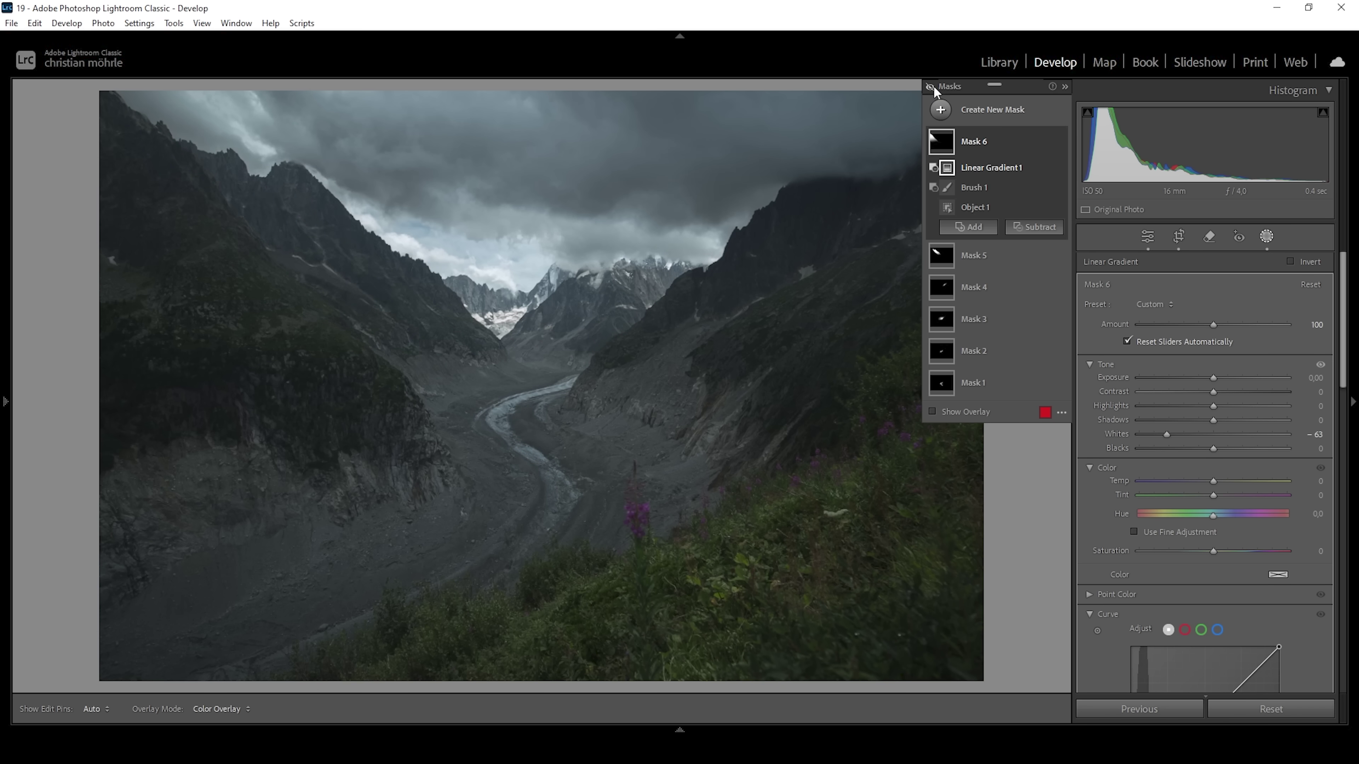
{"action": "left_click", "coordinate": [932, 86]}
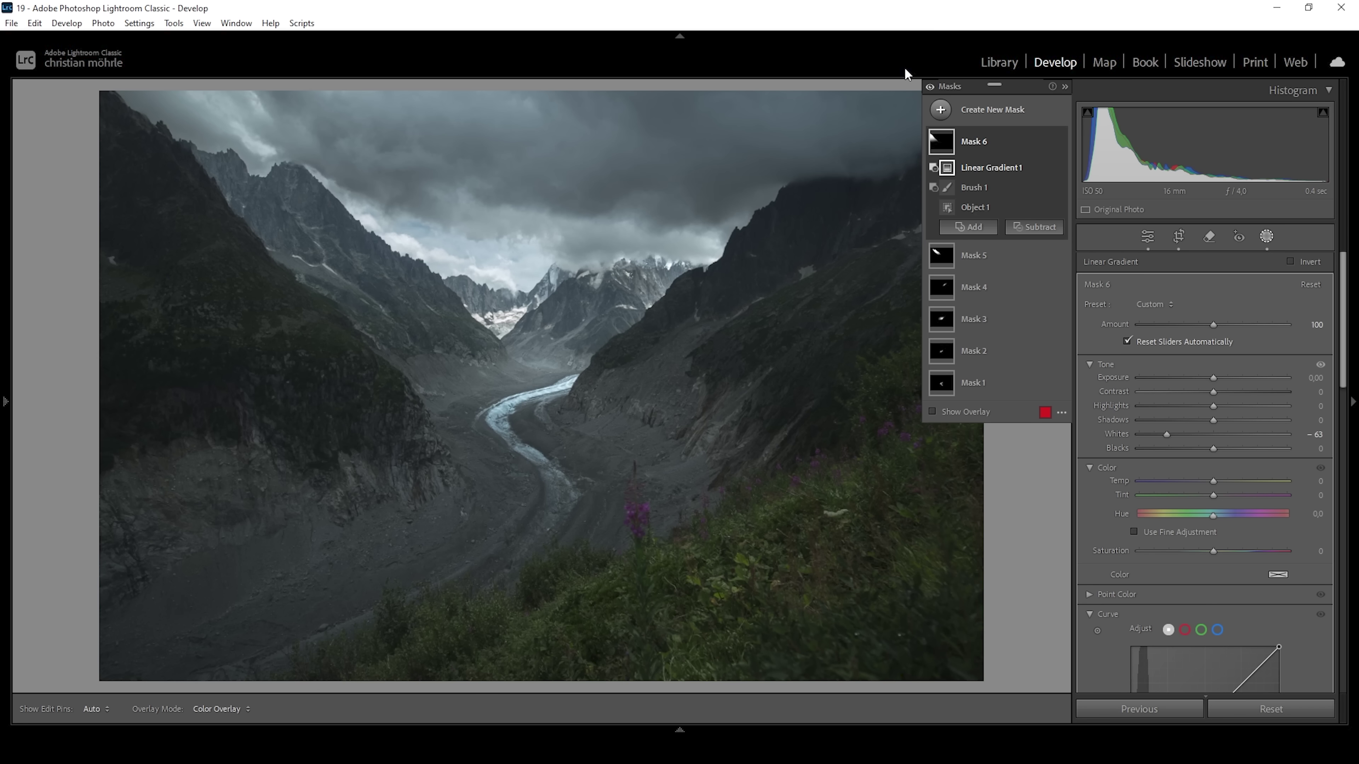
{"action": "left_click", "coordinate": [940, 110]}
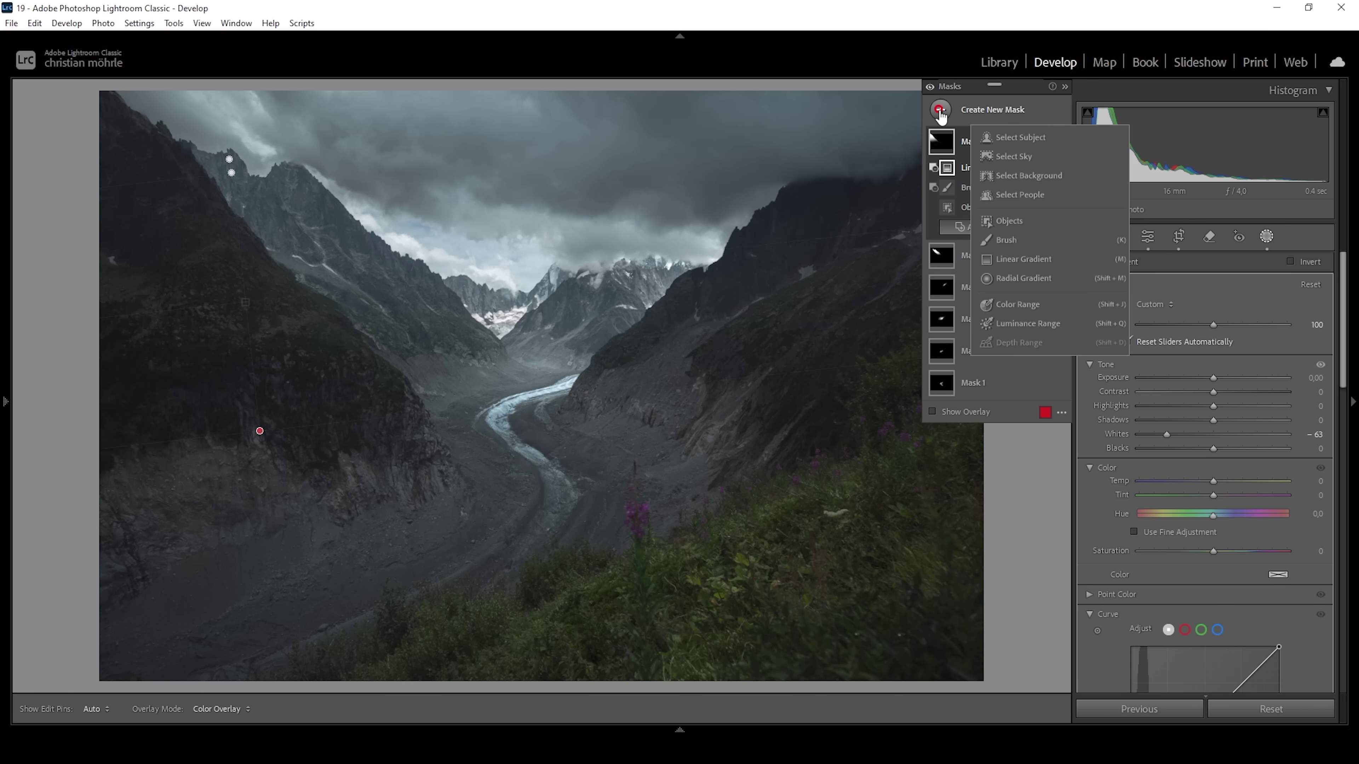
- Add a Select Sky mask with Contrast 30, Clarity 8 and Saturation −9
{"action": "left_click", "coordinate": [1027, 156]}
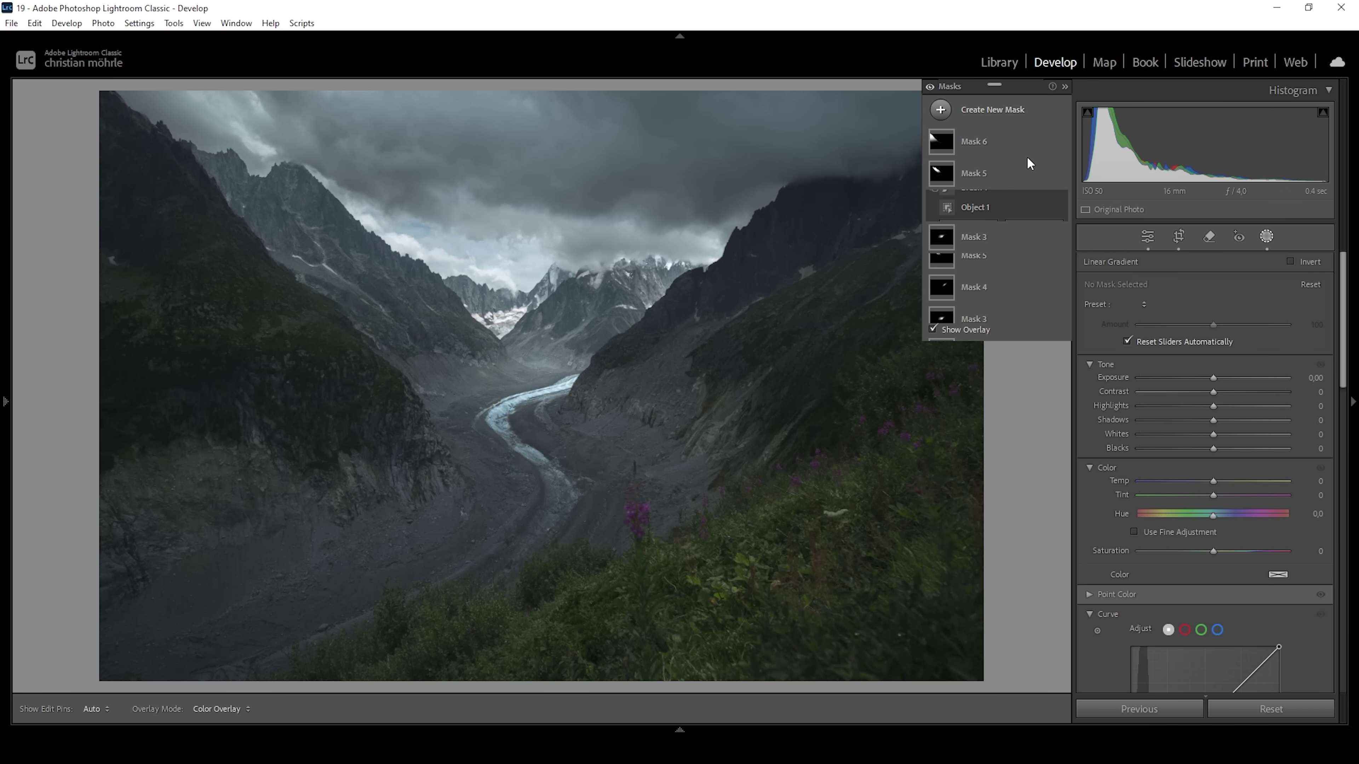
{"action": "left_click_drag", "start_coordinate": [1217, 391], "coordinate": [1239, 392]}
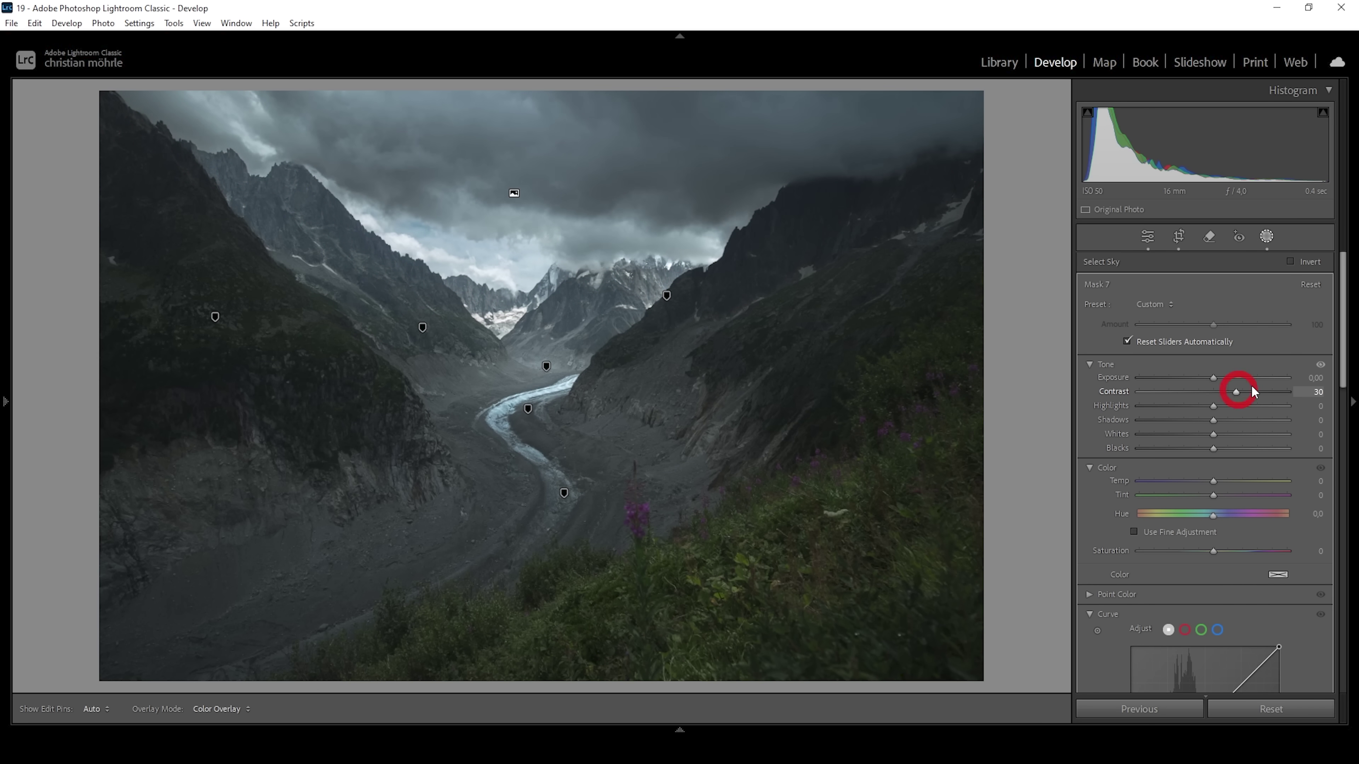
{"action": "left_click_drag", "start_coordinate": [1344, 300], "coordinate": [1347, 431]}
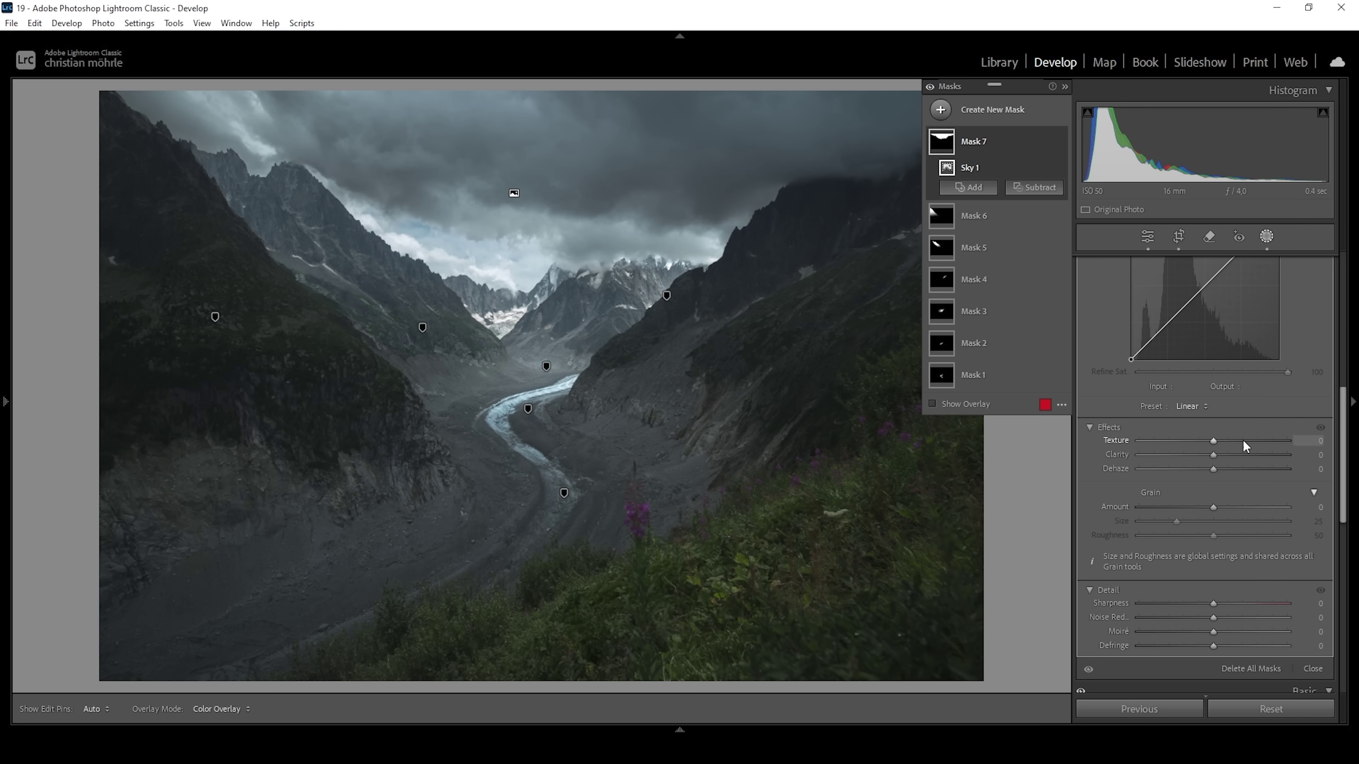
{"action": "left_click_drag", "start_coordinate": [1213, 455], "coordinate": [1216, 455]}
{"action": "left_click_drag", "start_coordinate": [1338, 427], "coordinate": [1334, 350]}
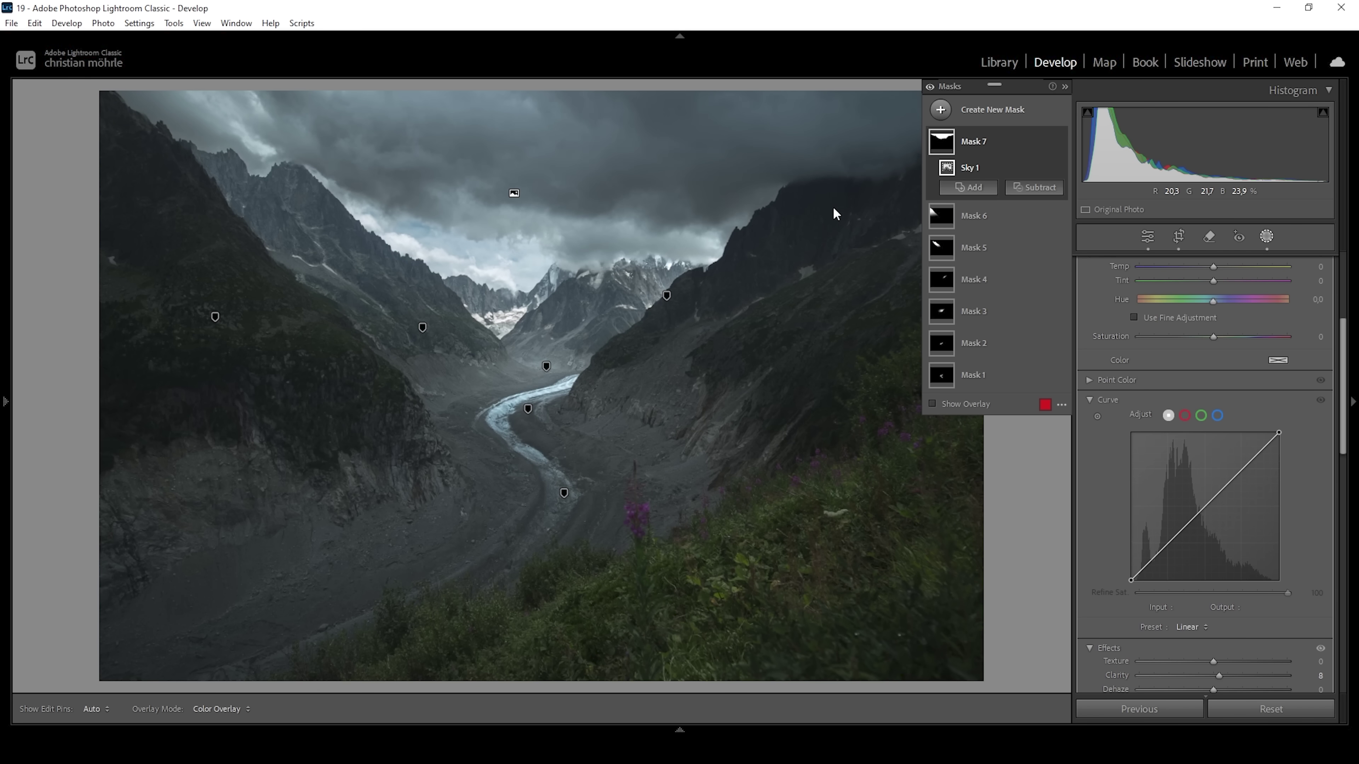
{"action": "left_click_drag", "start_coordinate": [1212, 338], "coordinate": [1208, 339]}
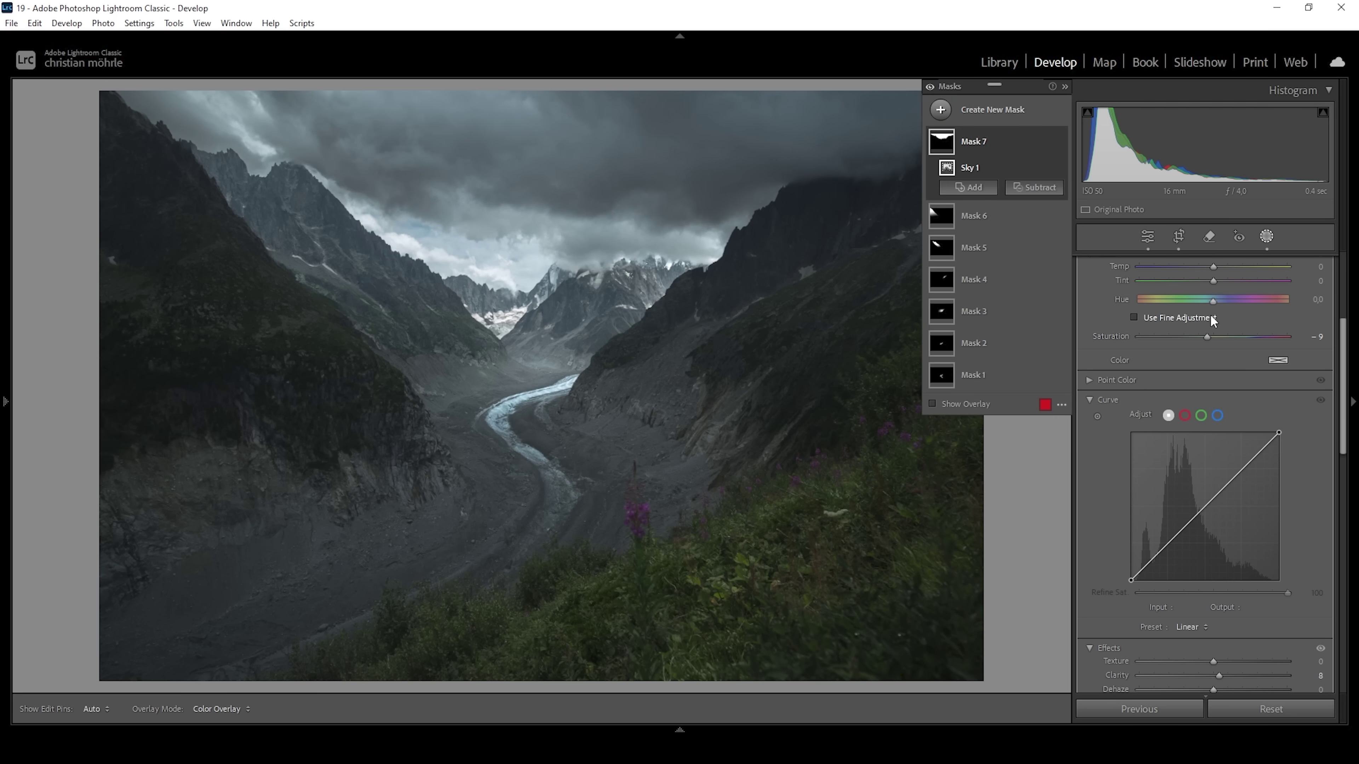
{"action": "left_click", "coordinate": [940, 111]}
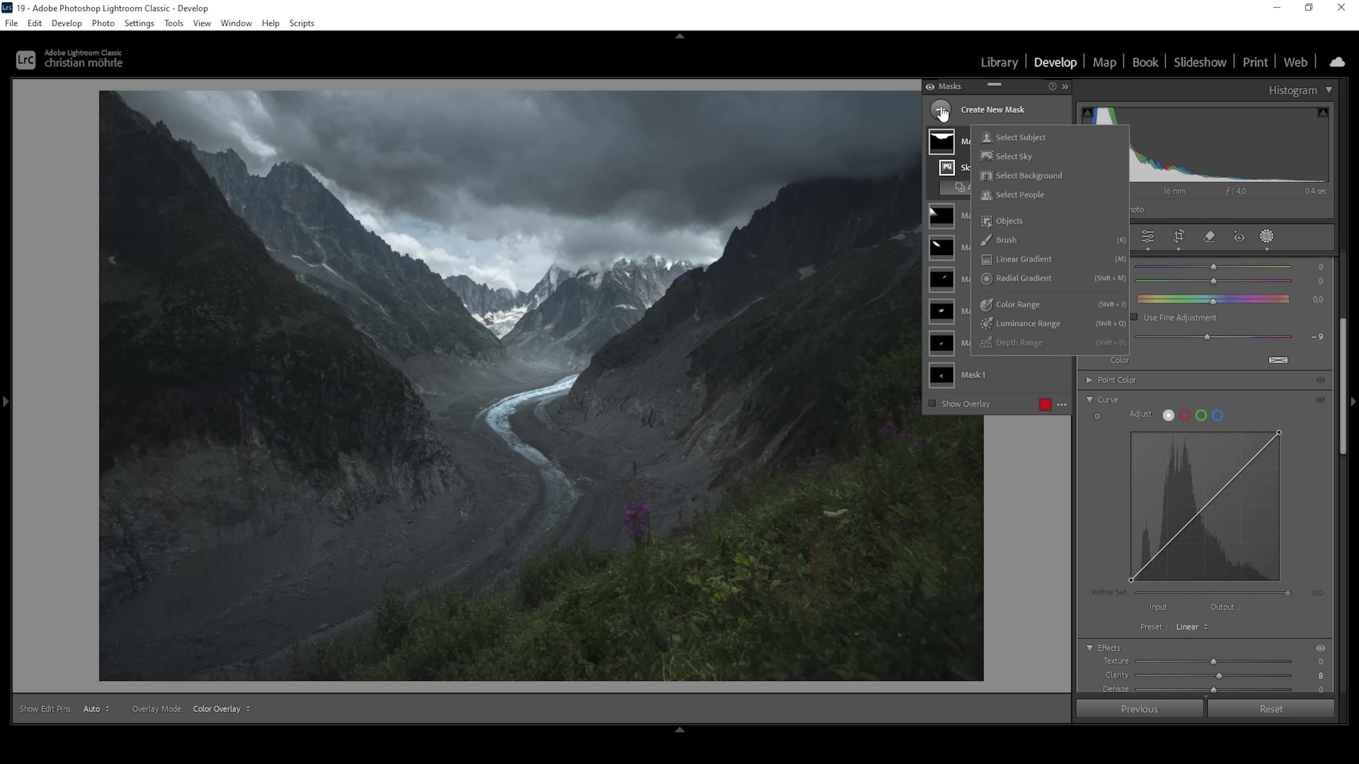
- Draw a linear gradient down from the photo's top, limited to the sky
{"action": "left_click", "coordinate": [1015, 257]}
{"action": "left_click_drag", "start_coordinate": [495, 89], "coordinate": [496, 239]}
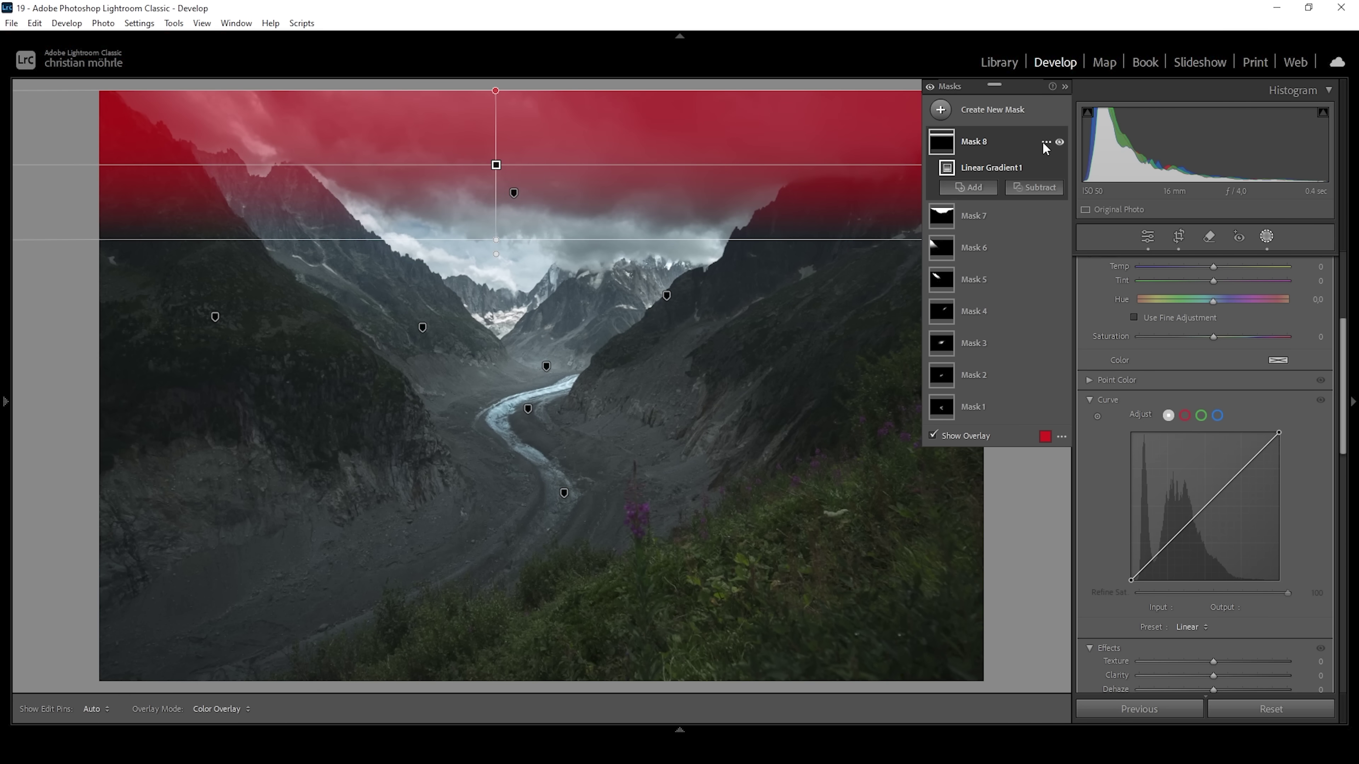
{"action": "left_click", "coordinate": [1046, 143]}
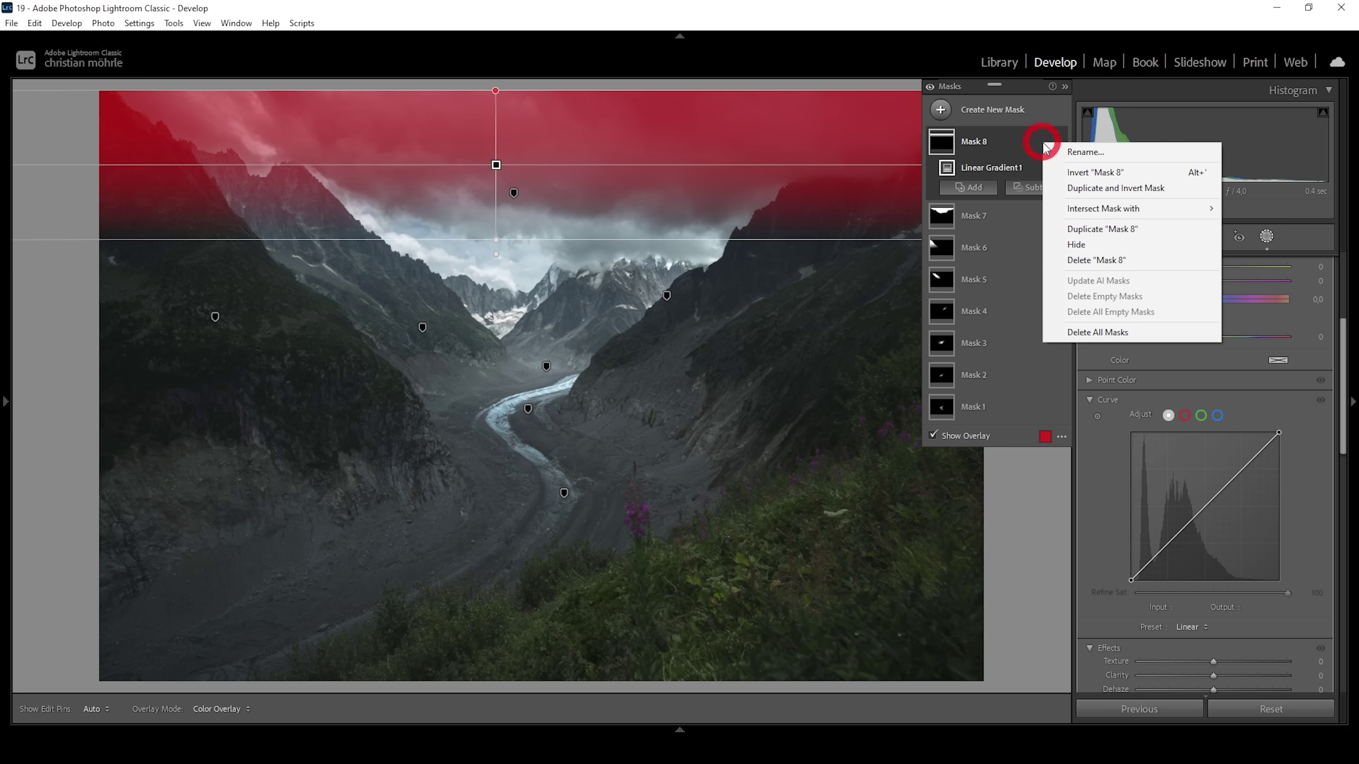
{"action": "mouse_move", "coordinate": [1150, 208]}
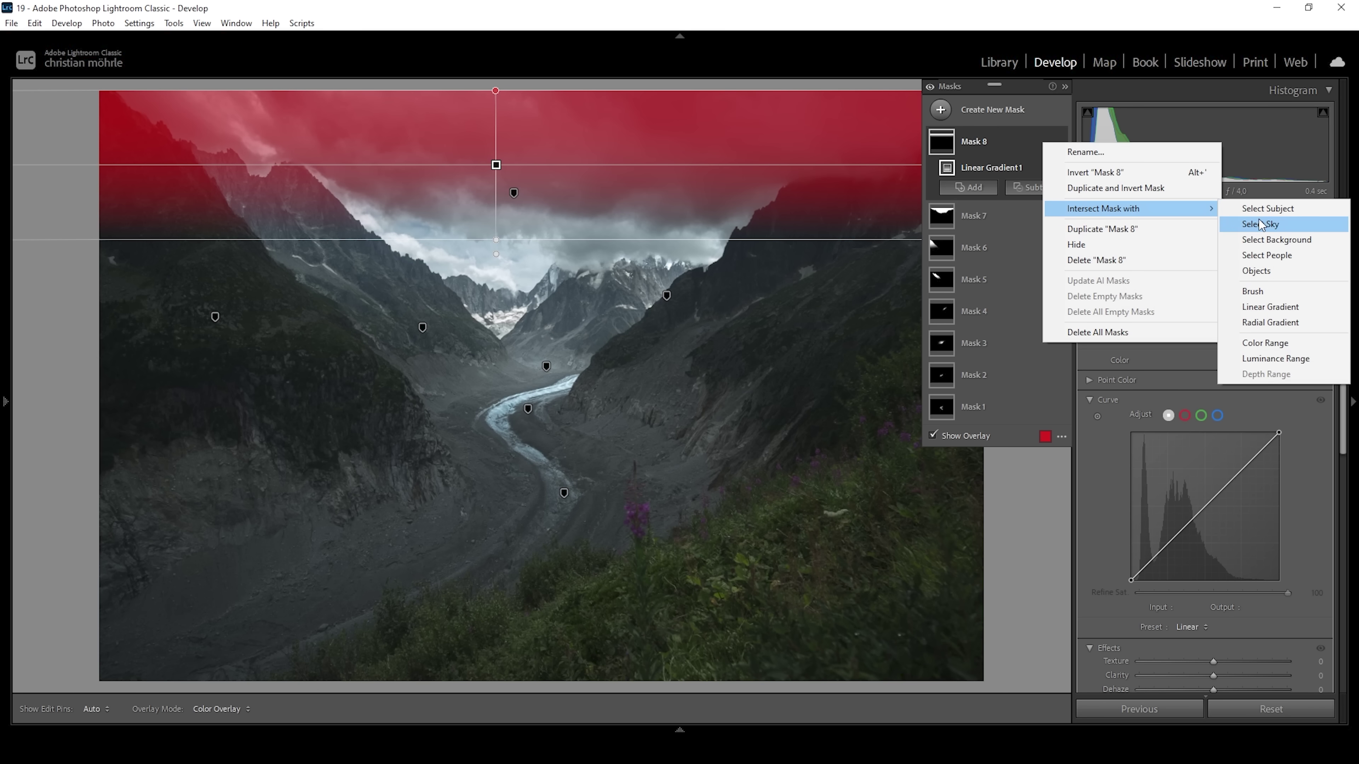
{"action": "left_click", "coordinate": [1265, 224]}
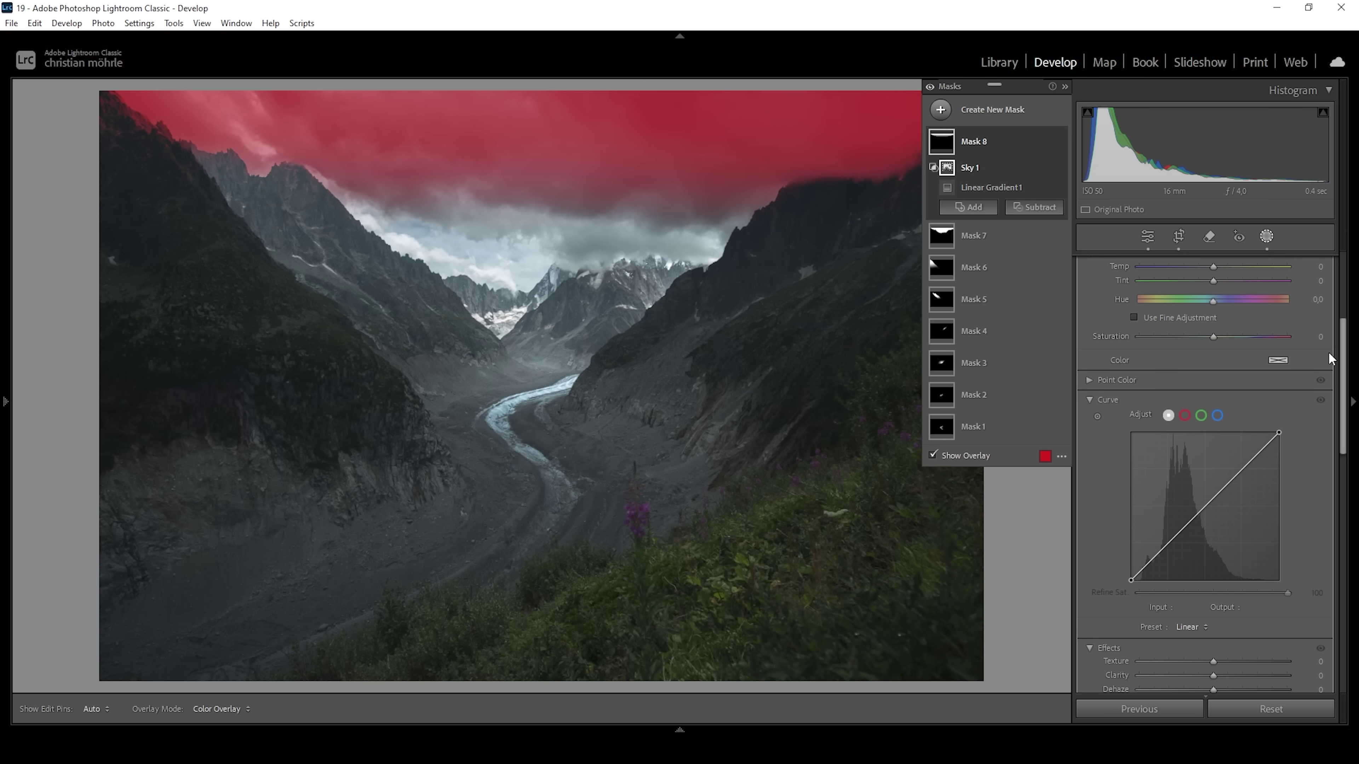
- Darken the masked sky's exposure to −0.88
{"action": "scroll", "coordinate": [1237, 543], "scroll_direction": "up", "scroll_amount": 4}
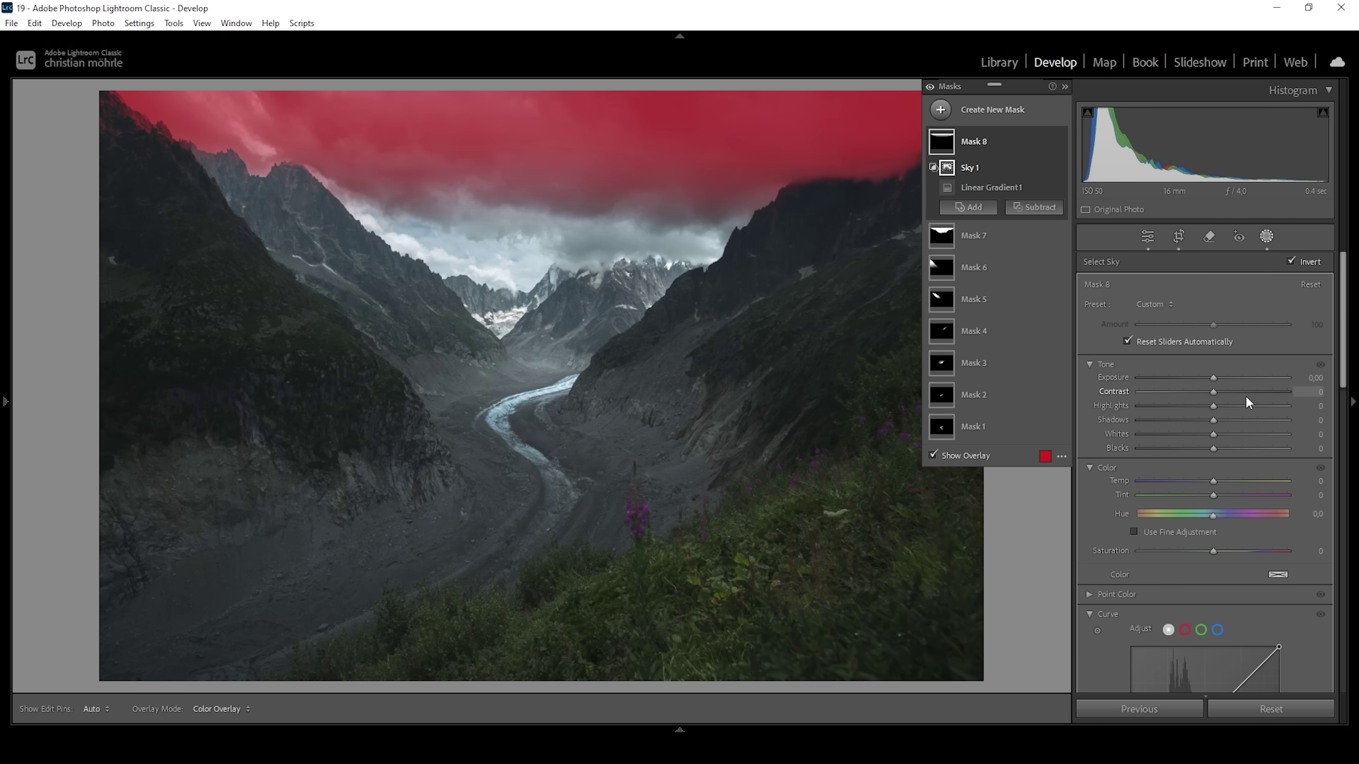
{"action": "left_click", "coordinate": [1212, 377]}
{"action": "left_click_drag", "start_coordinate": [1212, 379], "coordinate": [1199, 375]}
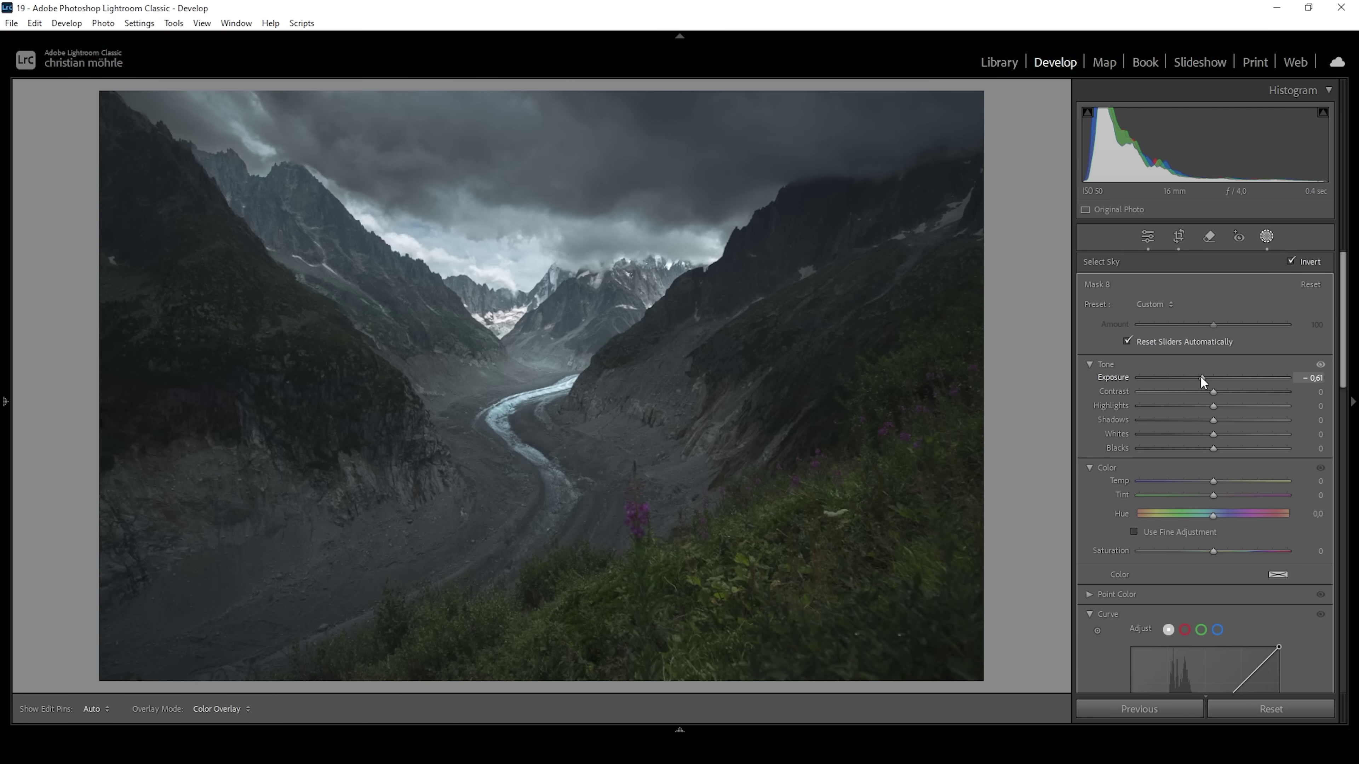
{"action": "left_click_drag", "start_coordinate": [1199, 376], "coordinate": [1194, 375]}
- Stretch the gradient's transition higher up the sky
{"action": "left_click", "coordinate": [993, 185]}
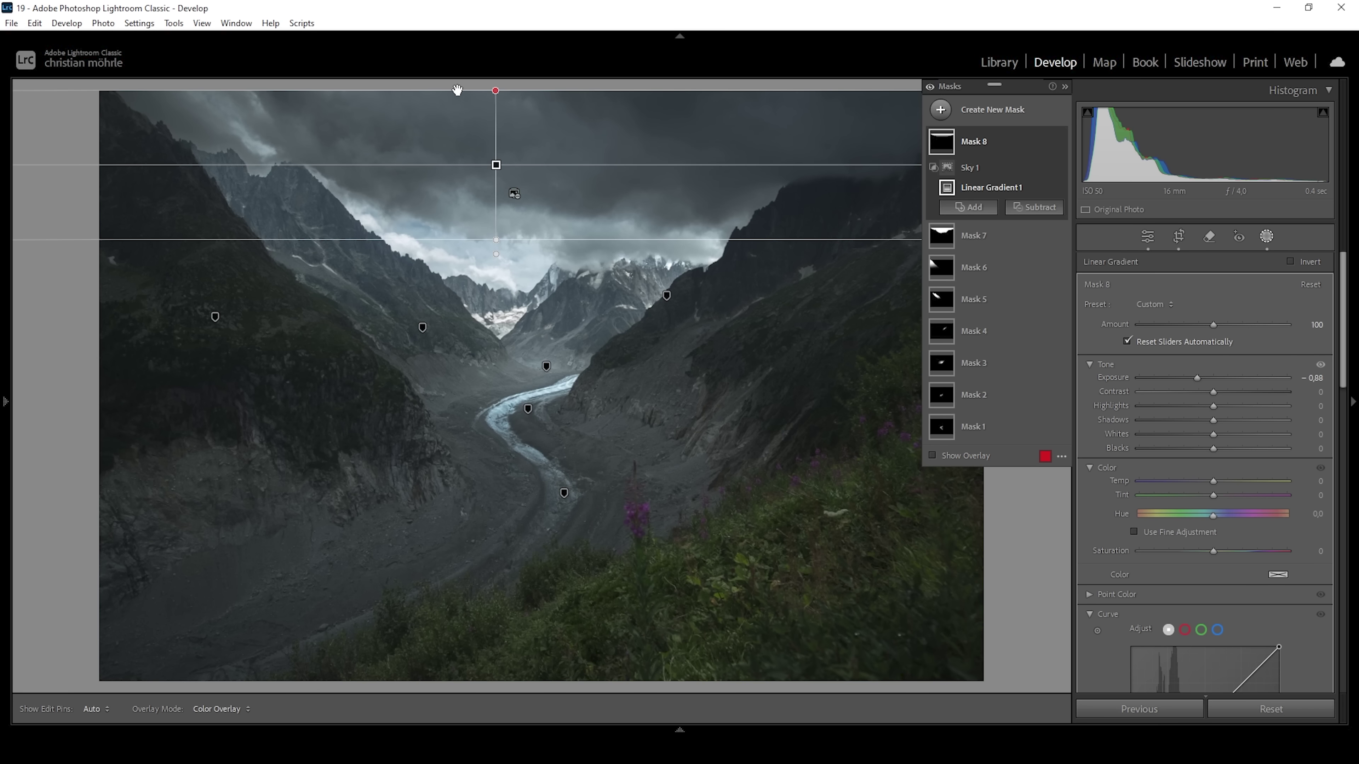
{"action": "left_click_drag", "start_coordinate": [493, 90], "coordinate": [491, 52]}
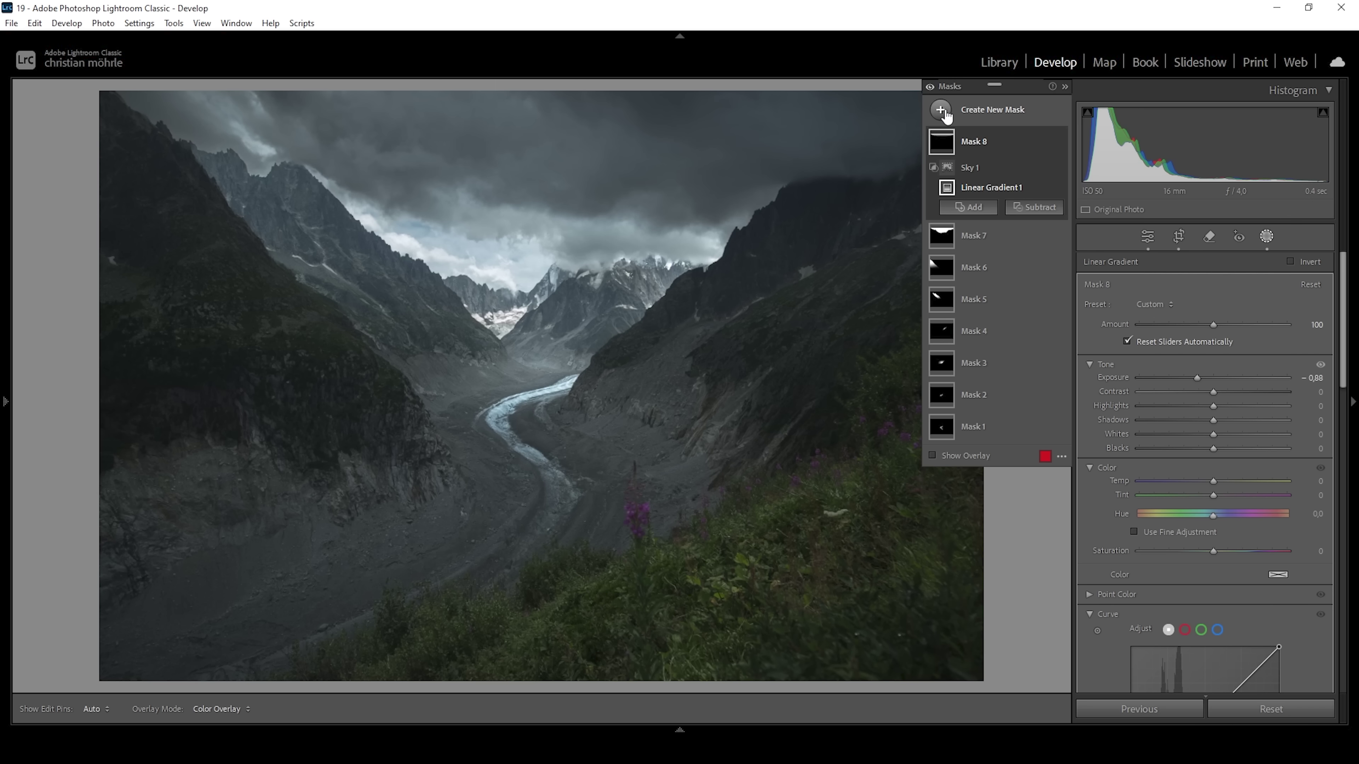
{"action": "left_click", "coordinate": [941, 111]}
- Create a Color Range mask sampled from the foreground flowers, refined to 72
{"action": "left_click", "coordinate": [1017, 304]}
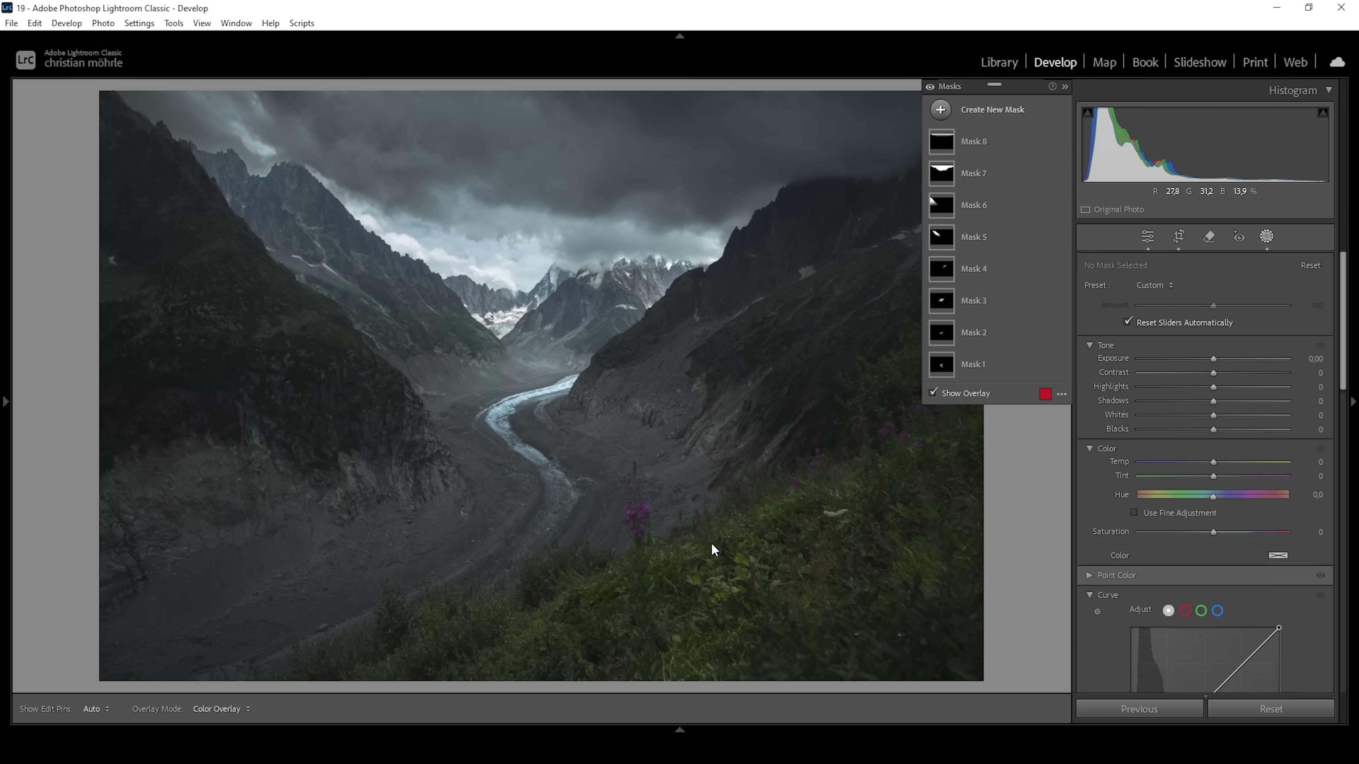
{"action": "left_click", "coordinate": [739, 560]}
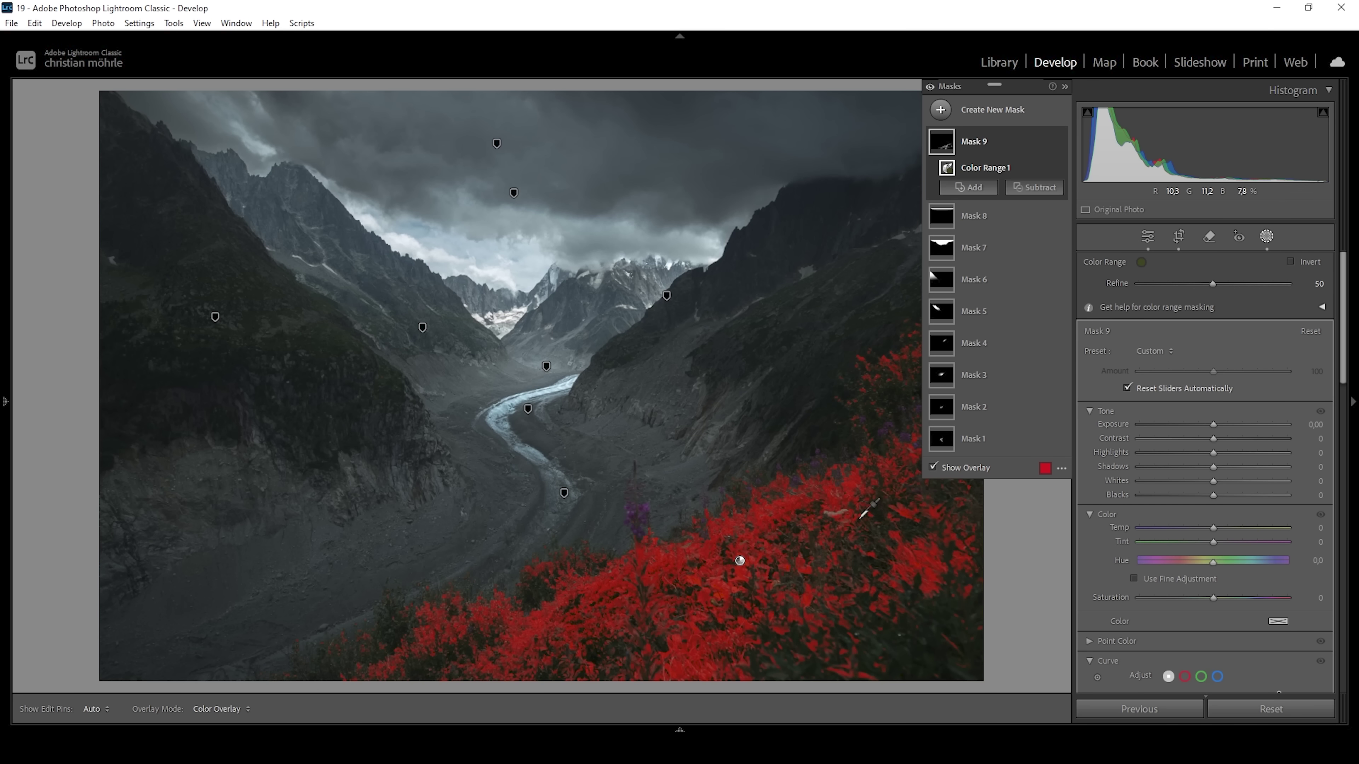
{"action": "left_click_drag", "start_coordinate": [1214, 285], "coordinate": [1214, 284]}
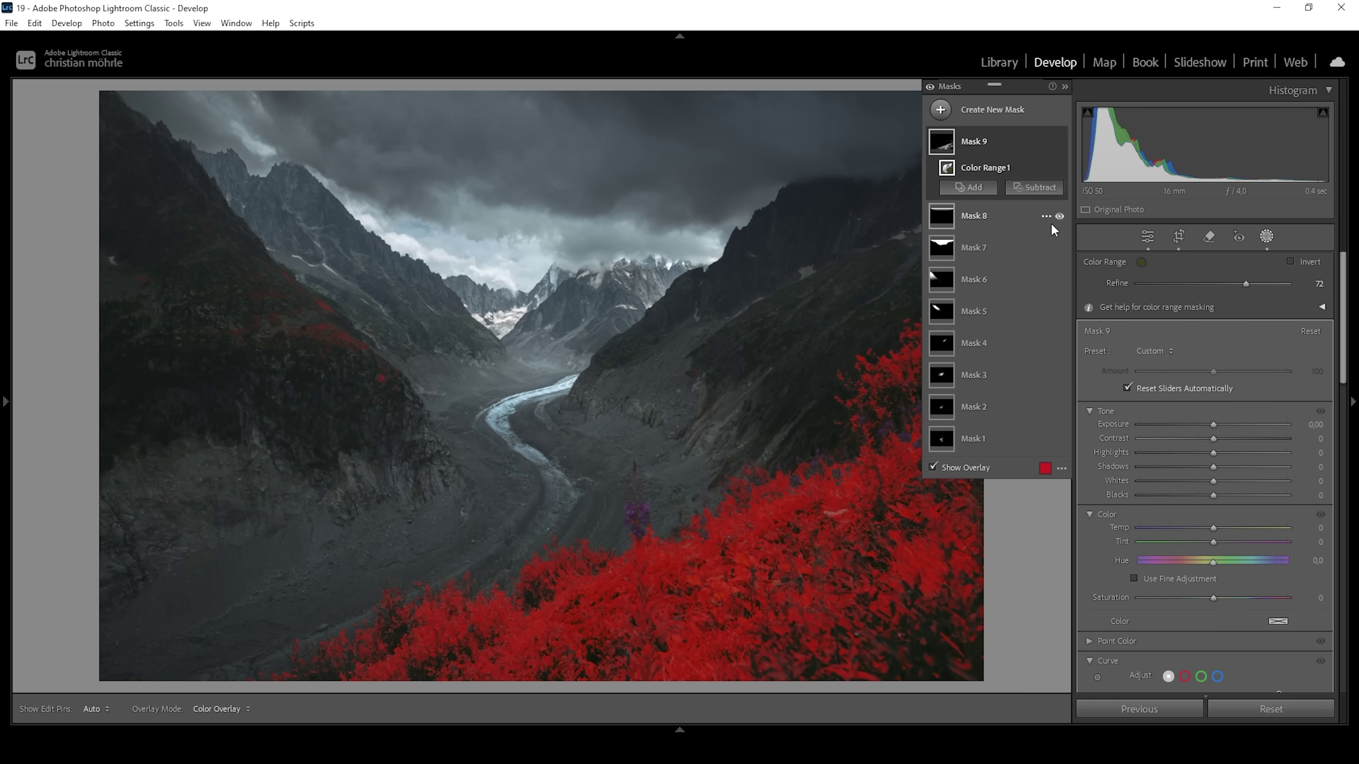
- Subtract a linear gradient drawn across the foreground from the vegetation mask
{"action": "left_click", "coordinate": [1051, 187]}
{"action": "left_click", "coordinate": [1054, 343]}
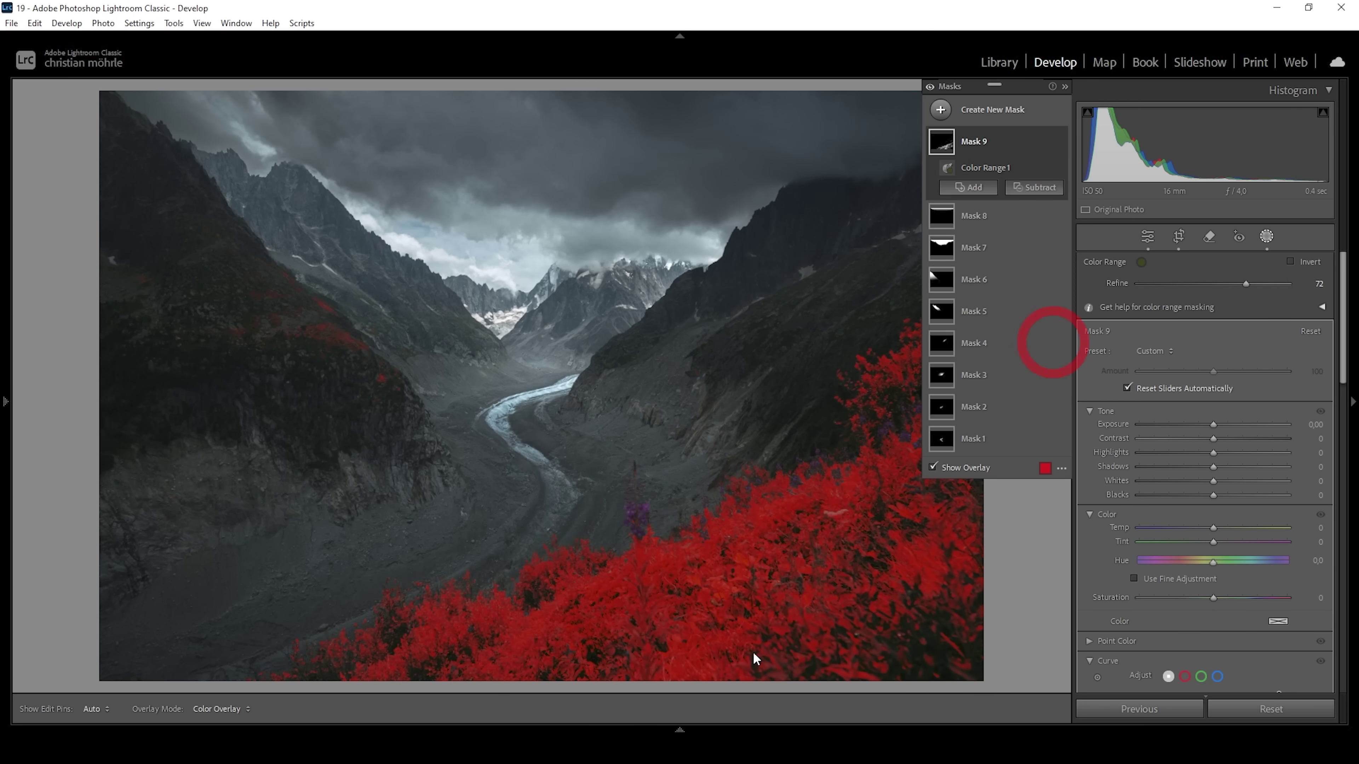
{"action": "left_click_drag", "start_coordinate": [882, 662], "coordinate": [785, 517]}
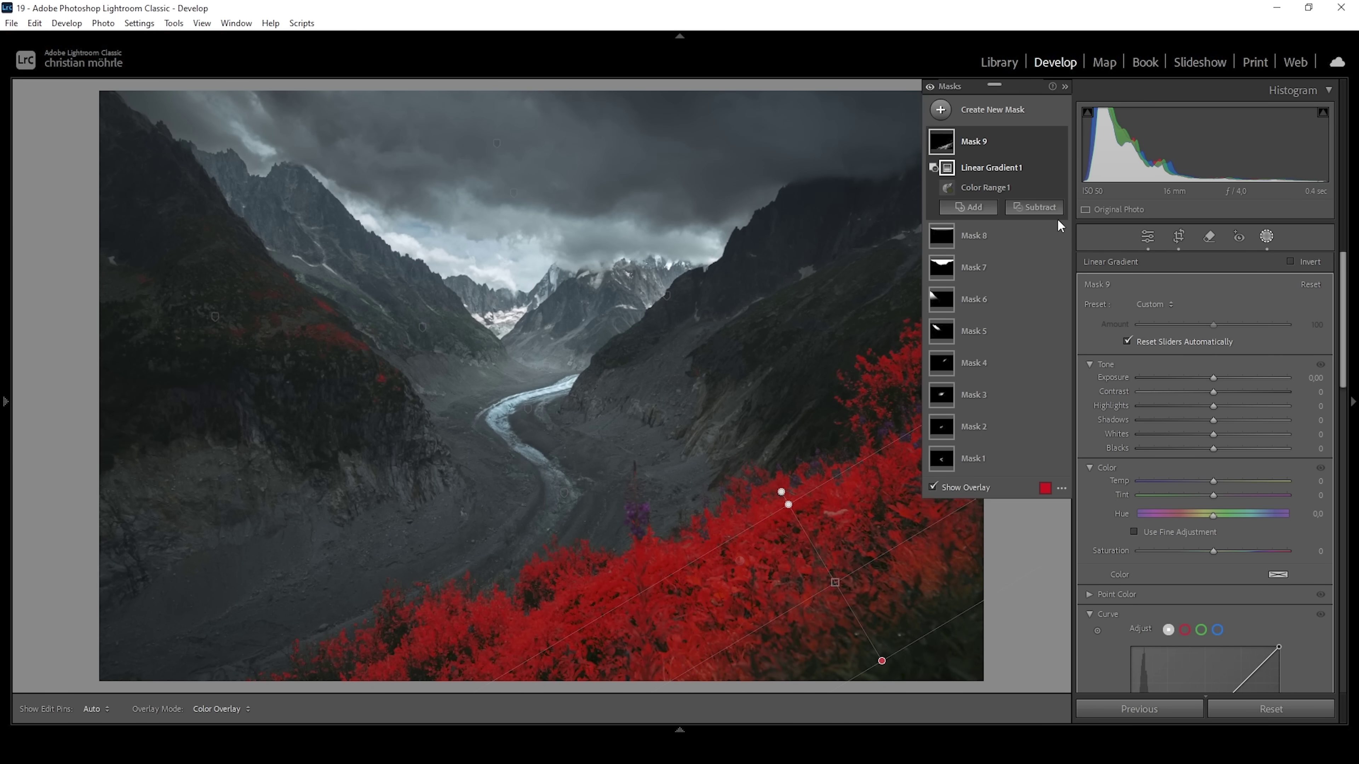
{"action": "left_click", "coordinate": [1033, 206]}
{"action": "left_click", "coordinate": [1056, 342]}
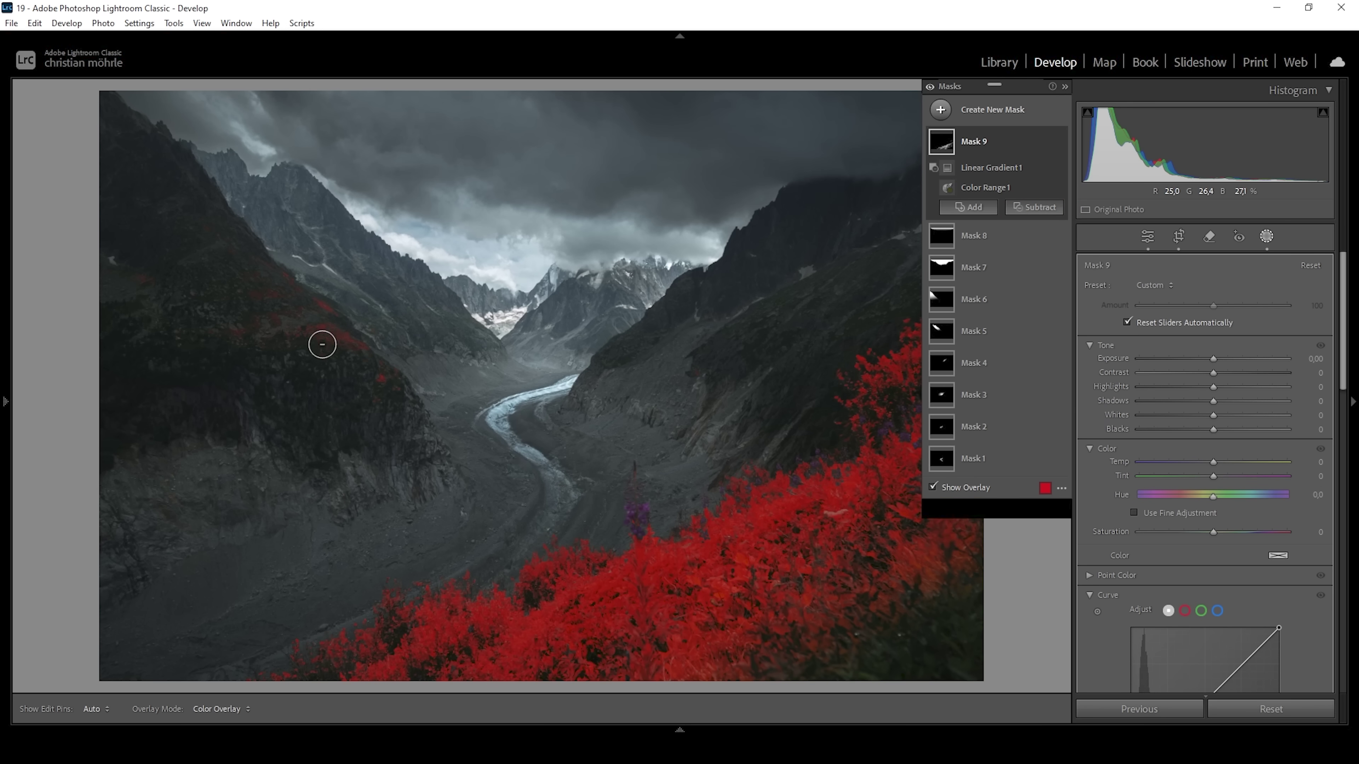
- Paint the stray red patch on the left slope out of the vegetation mask
{"action": "key", "text": "h"}
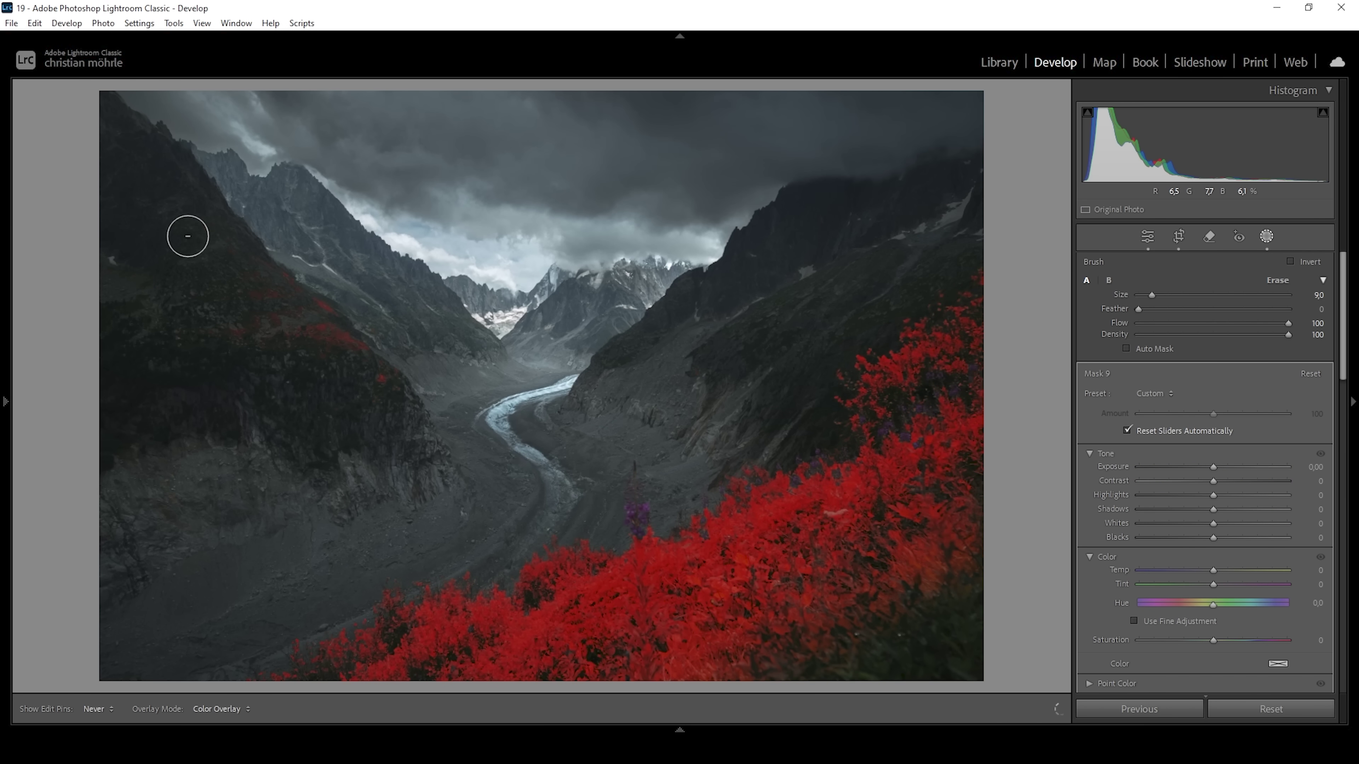
{"action": "mouse_move", "coordinate": [344, 296]}
{"action": "left_mouse_down"}
{"action": "mouse_move", "coordinate": [327, 358]}
{"action": "mouse_move", "coordinate": [431, 389]}
{"action": "left_mouse_up"}
{"action": "key", "text": "h"}
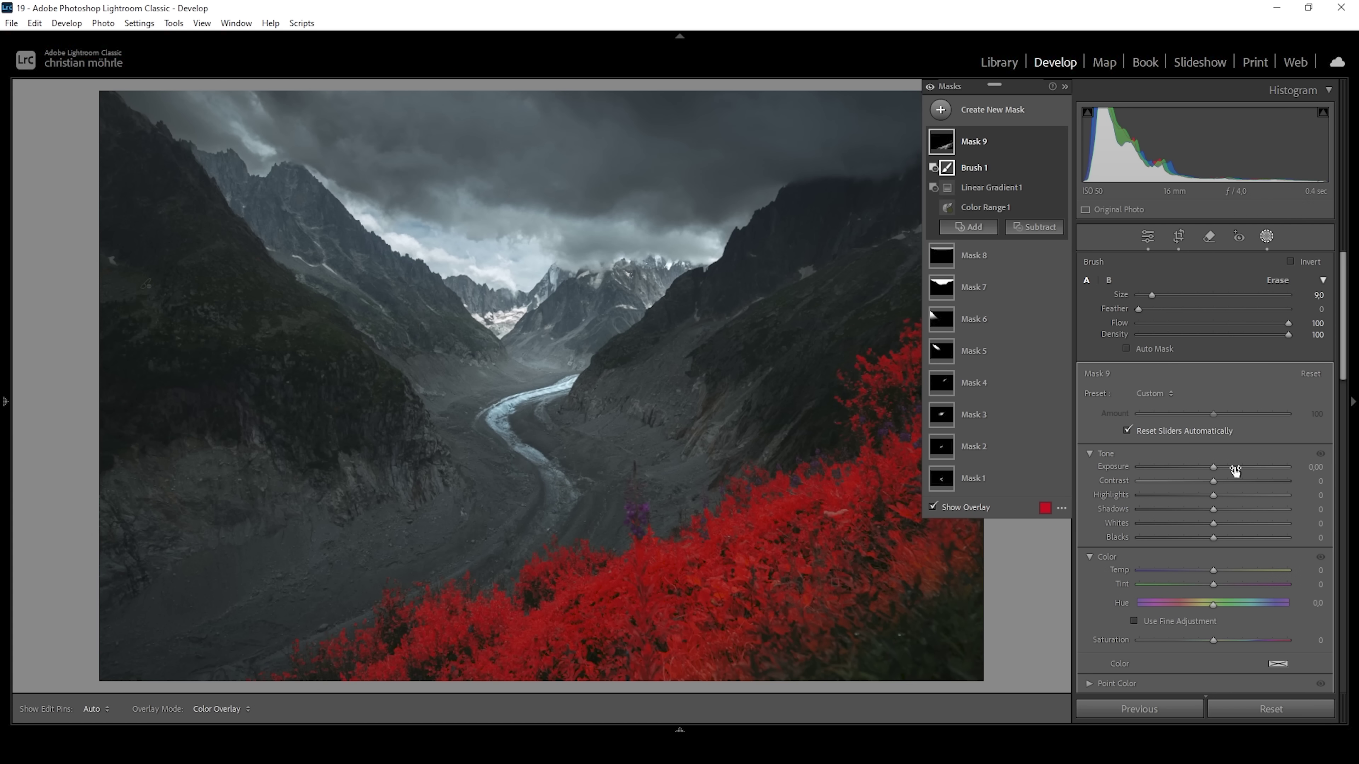
- Set the vegetation mask to 0.50 exposure and raise its highlights, whites and clarity
{"action": "left_click_drag", "start_coordinate": [1213, 466], "coordinate": [1218, 465]}
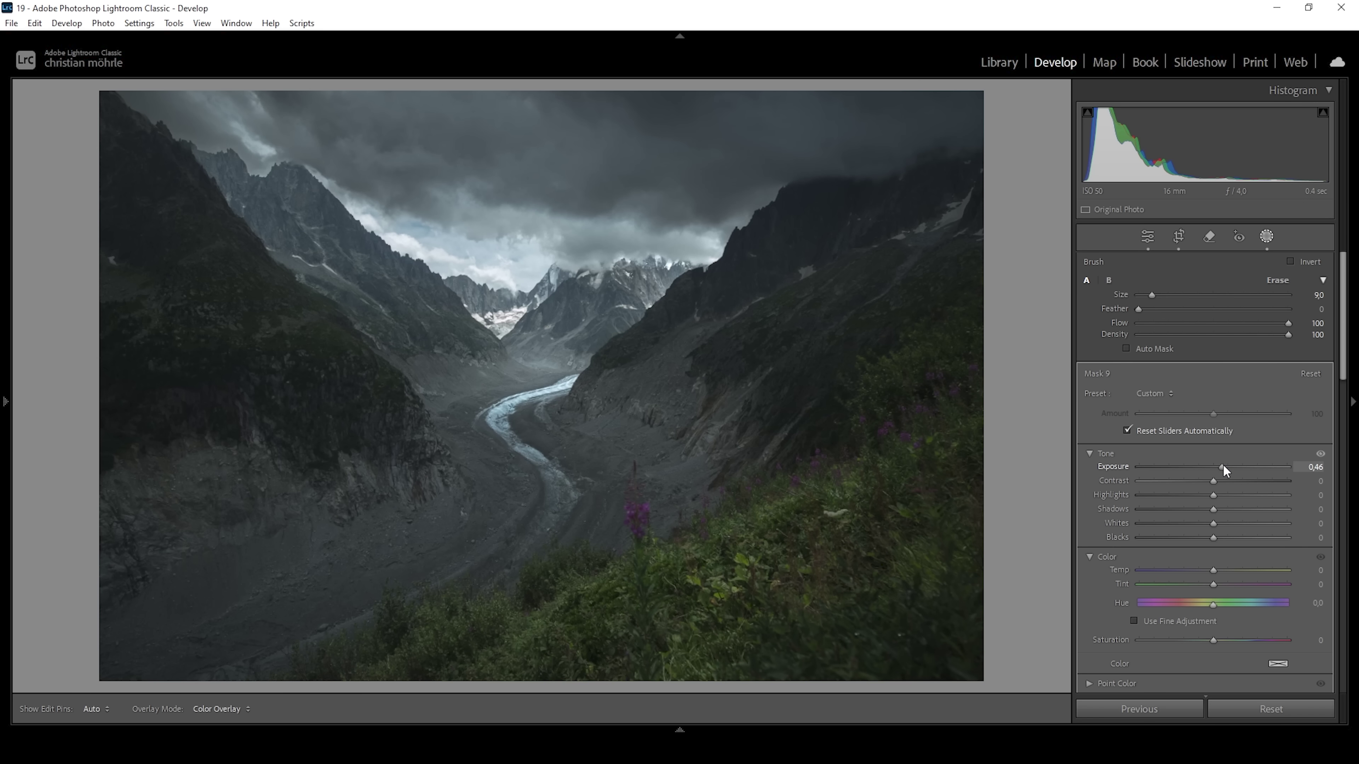
{"action": "left_click_drag", "start_coordinate": [1223, 464], "coordinate": [1223, 465]}
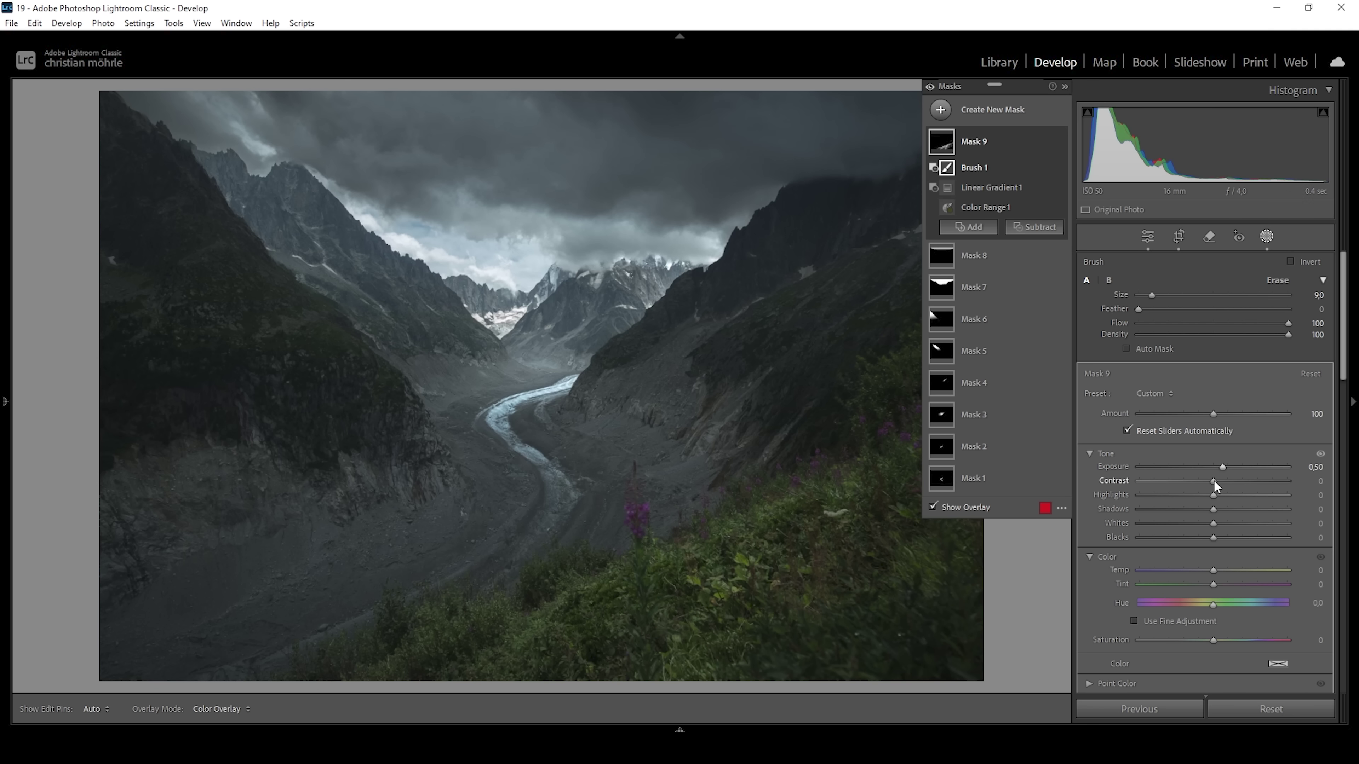
{"action": "left_click_drag", "start_coordinate": [1213, 495], "coordinate": [1220, 562]}
{"action": "scroll", "coordinate": [1232, 562], "scroll_direction": "down", "scroll_amount": 8}
{"action": "left_click", "coordinate": [968, 110]}
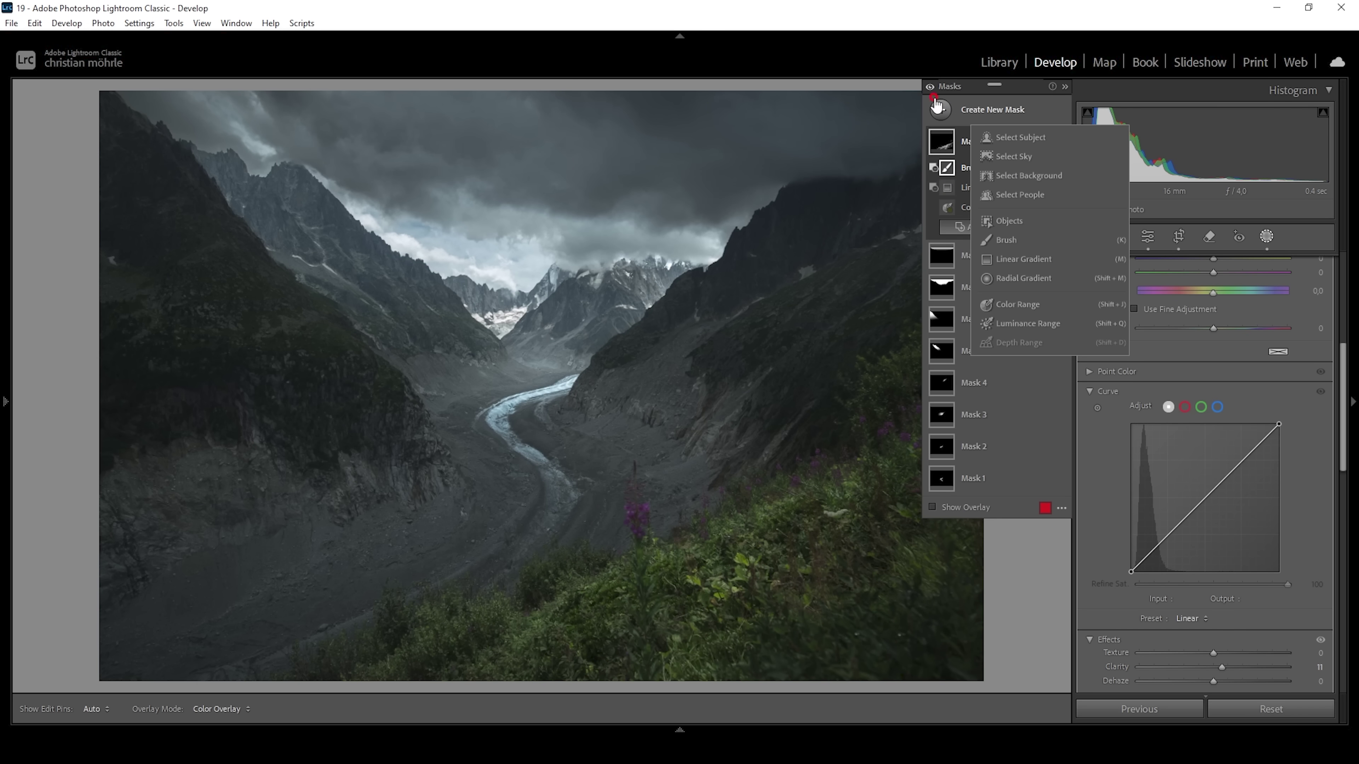
- Add a rotated radial gradient along the glacier and valley floor with Exposure 0.53 and Shadows +51
{"action": "left_click", "coordinate": [1025, 277]}
{"action": "left_click_drag", "start_coordinate": [419, 469], "coordinate": [728, 598]}
{"action": "left_click_drag", "start_coordinate": [733, 465], "coordinate": [515, 500]}
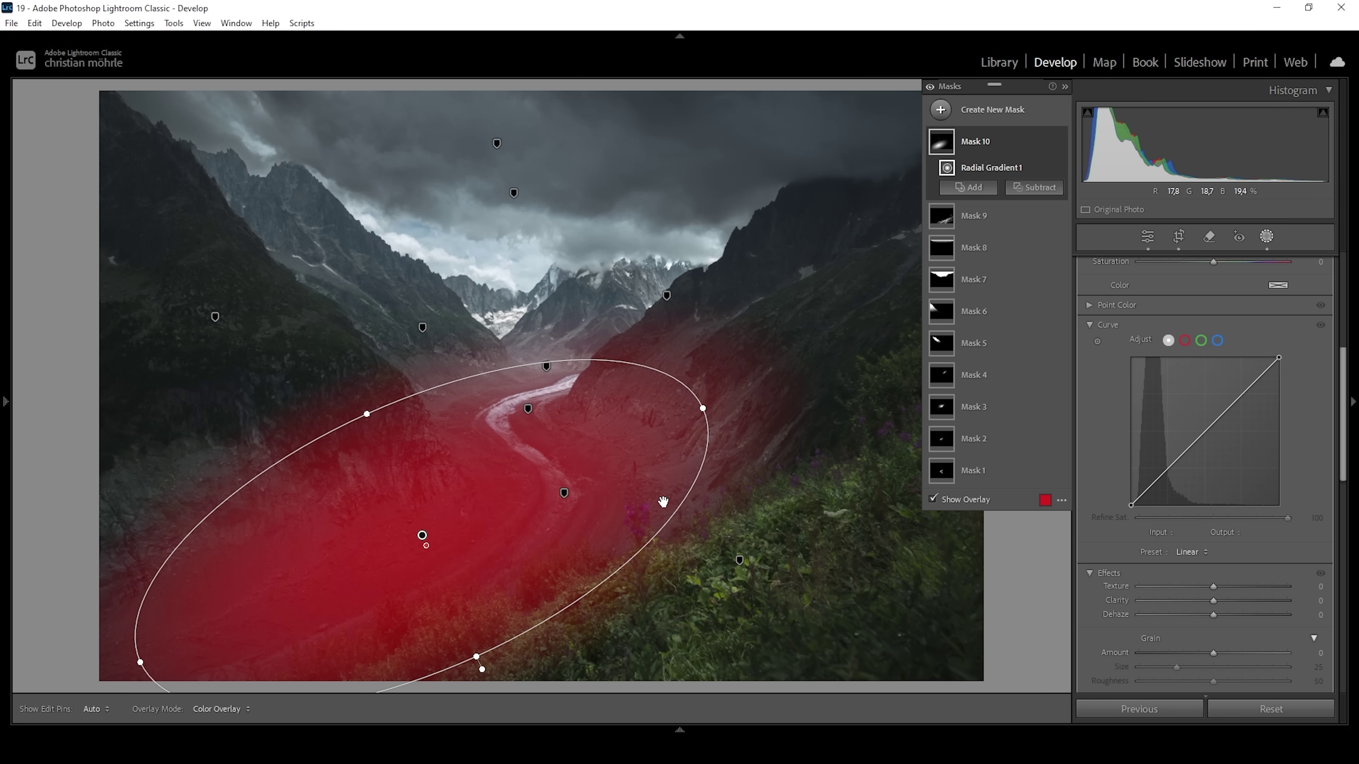
{"action": "scroll", "coordinate": [1221, 351], "scroll_direction": "up", "scroll_amount": 5}
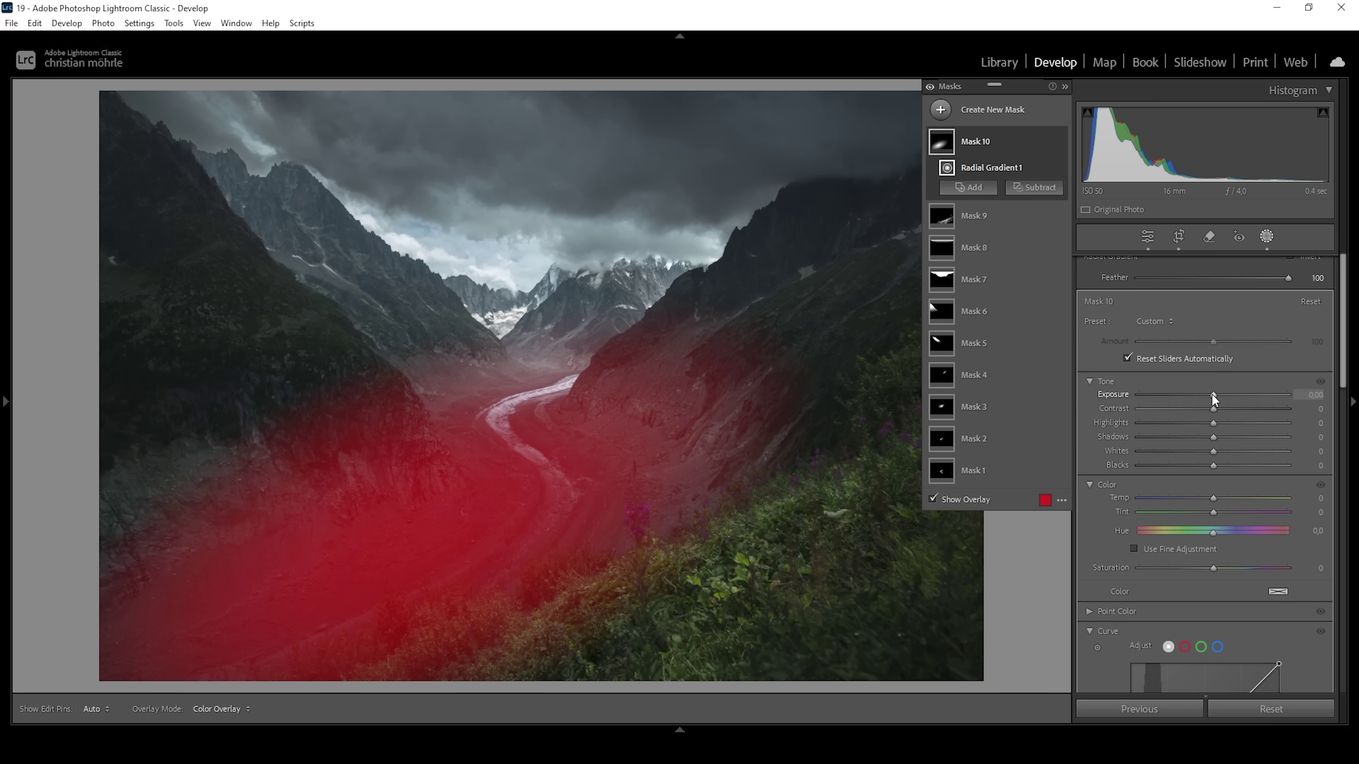
{"action": "left_click_drag", "start_coordinate": [1213, 395], "coordinate": [1252, 436]}
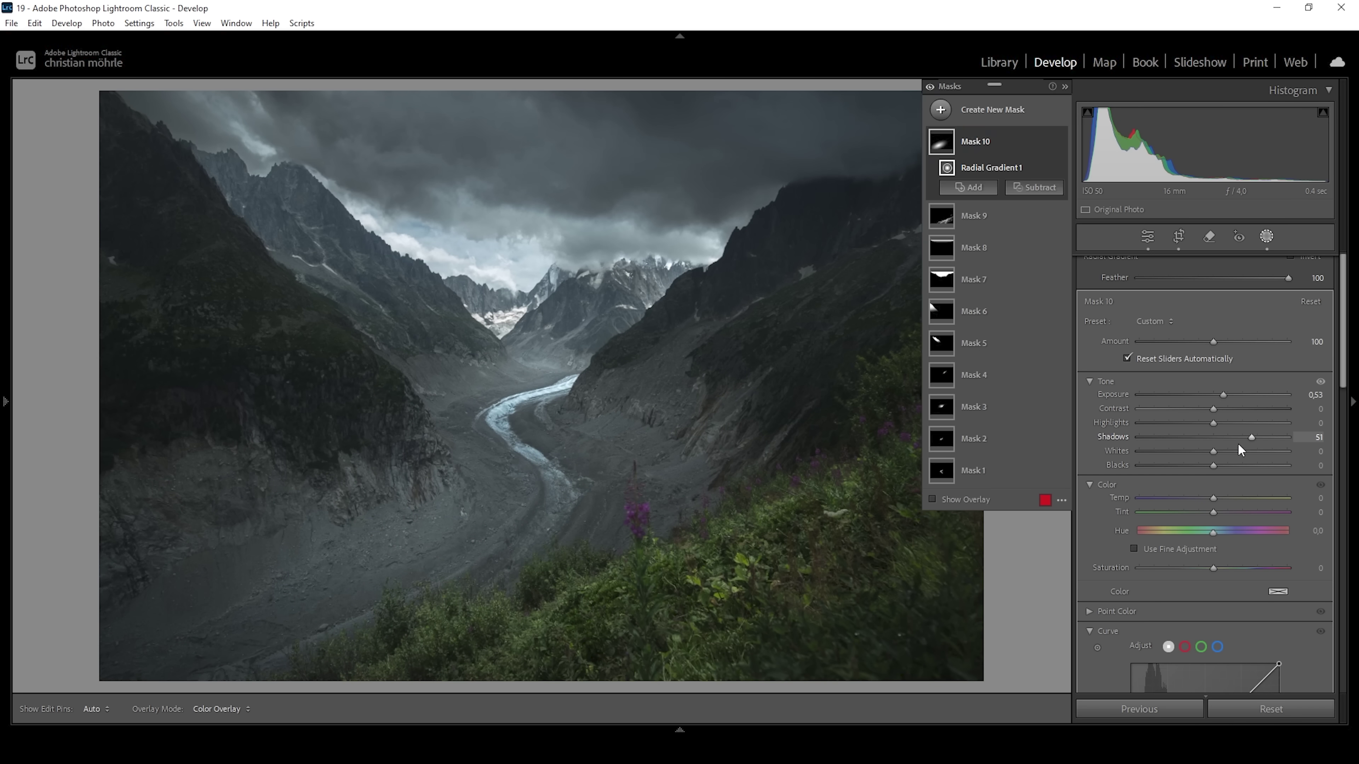
{"action": "left_click", "coordinate": [1266, 238]}
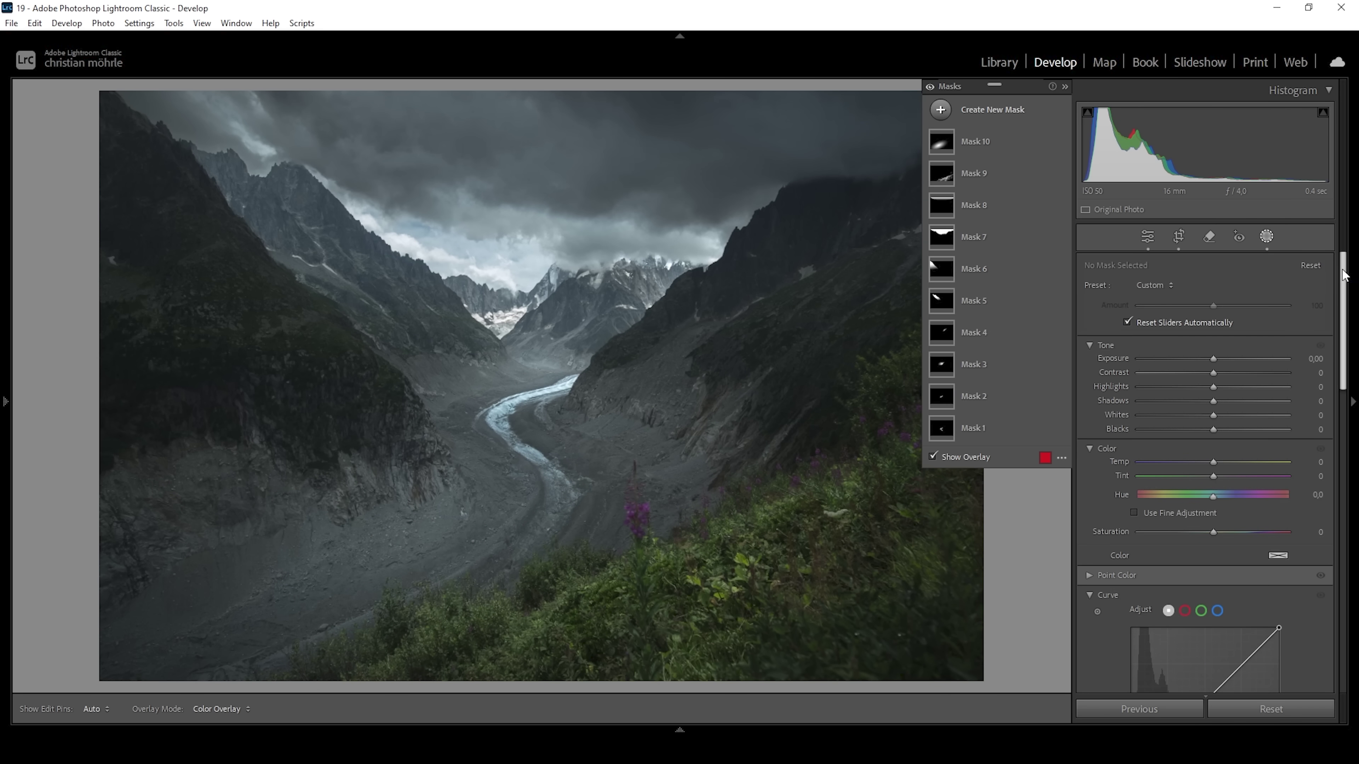
{"action": "left_click", "coordinate": [930, 87]}
- Lower Mask 9's Highlights to +16 and Whites to +9, then exit masking
{"action": "left_click", "coordinate": [931, 87]}
{"action": "left_click", "coordinate": [974, 173]}
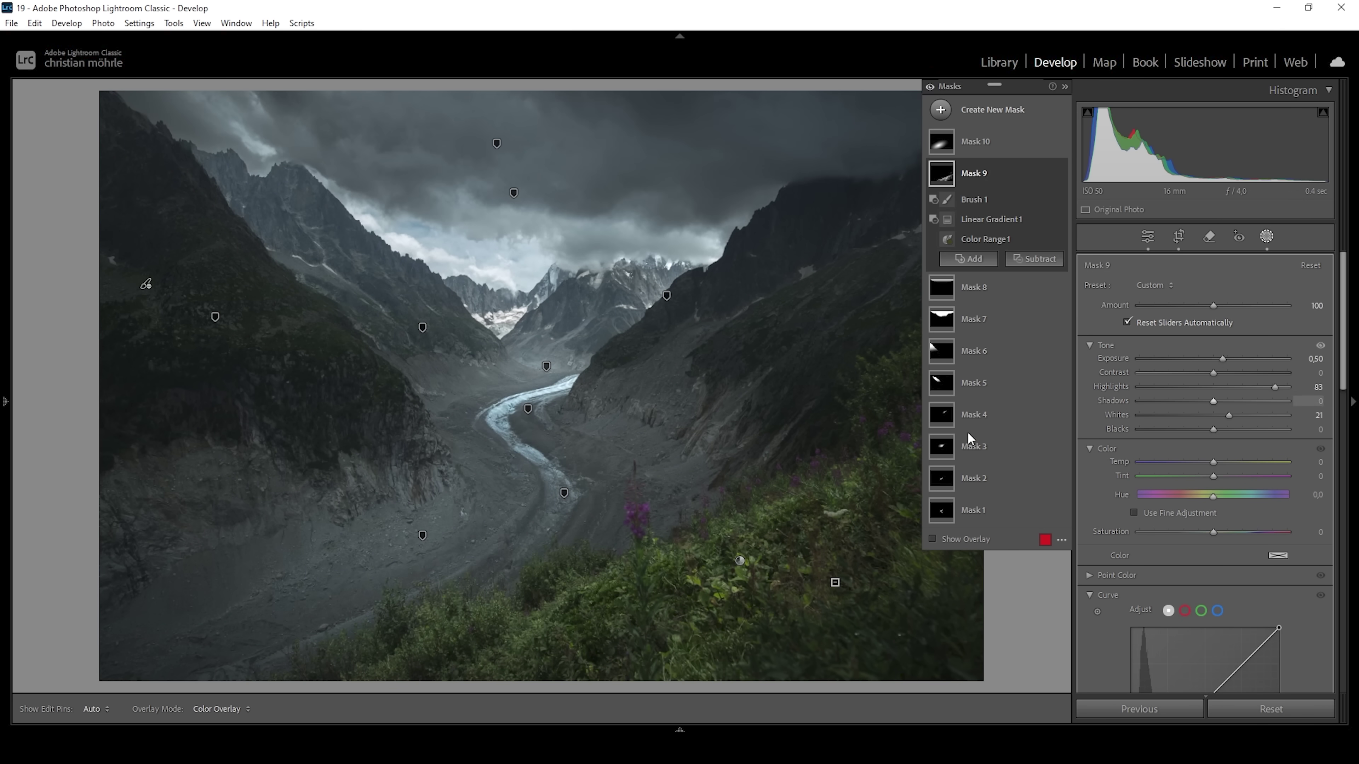
{"action": "left_click_drag", "start_coordinate": [1271, 386], "coordinate": [1224, 387]}
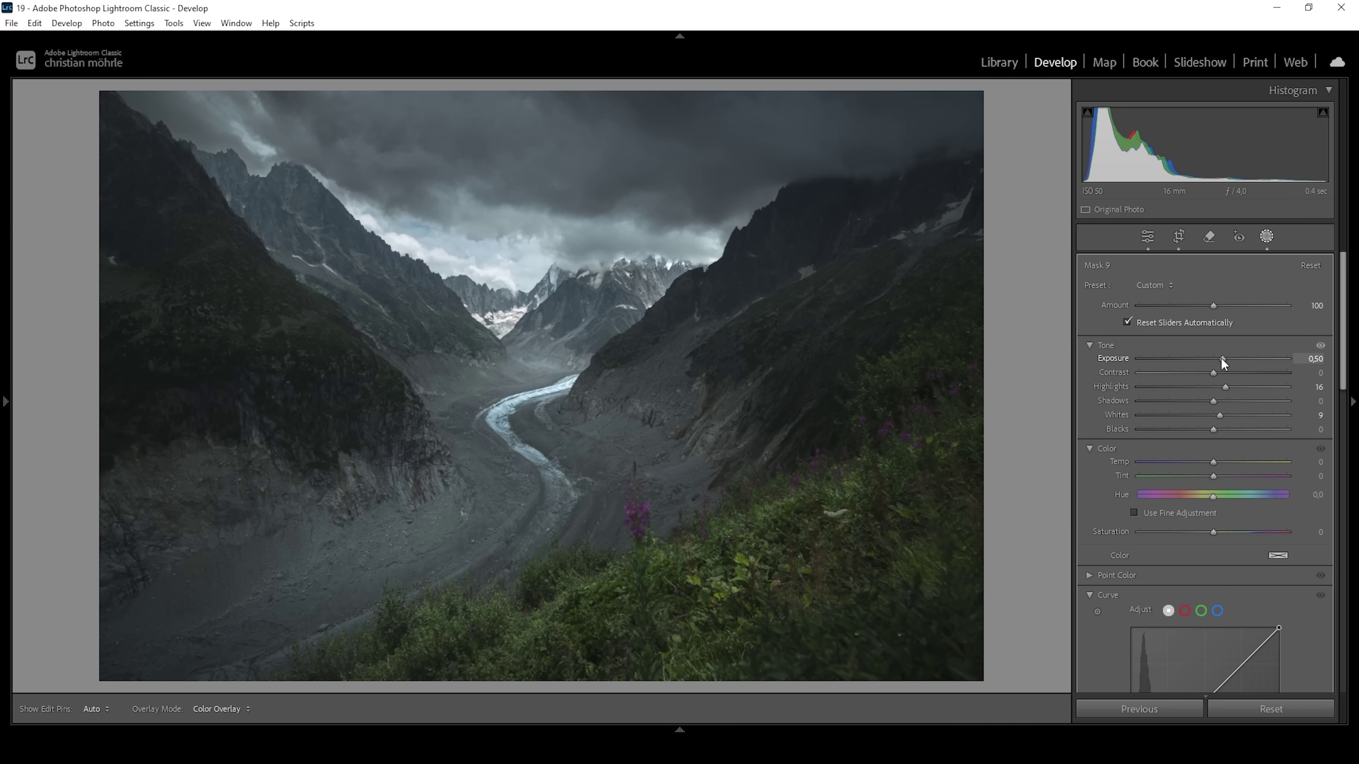
{"action": "key", "text": "shift+w"}
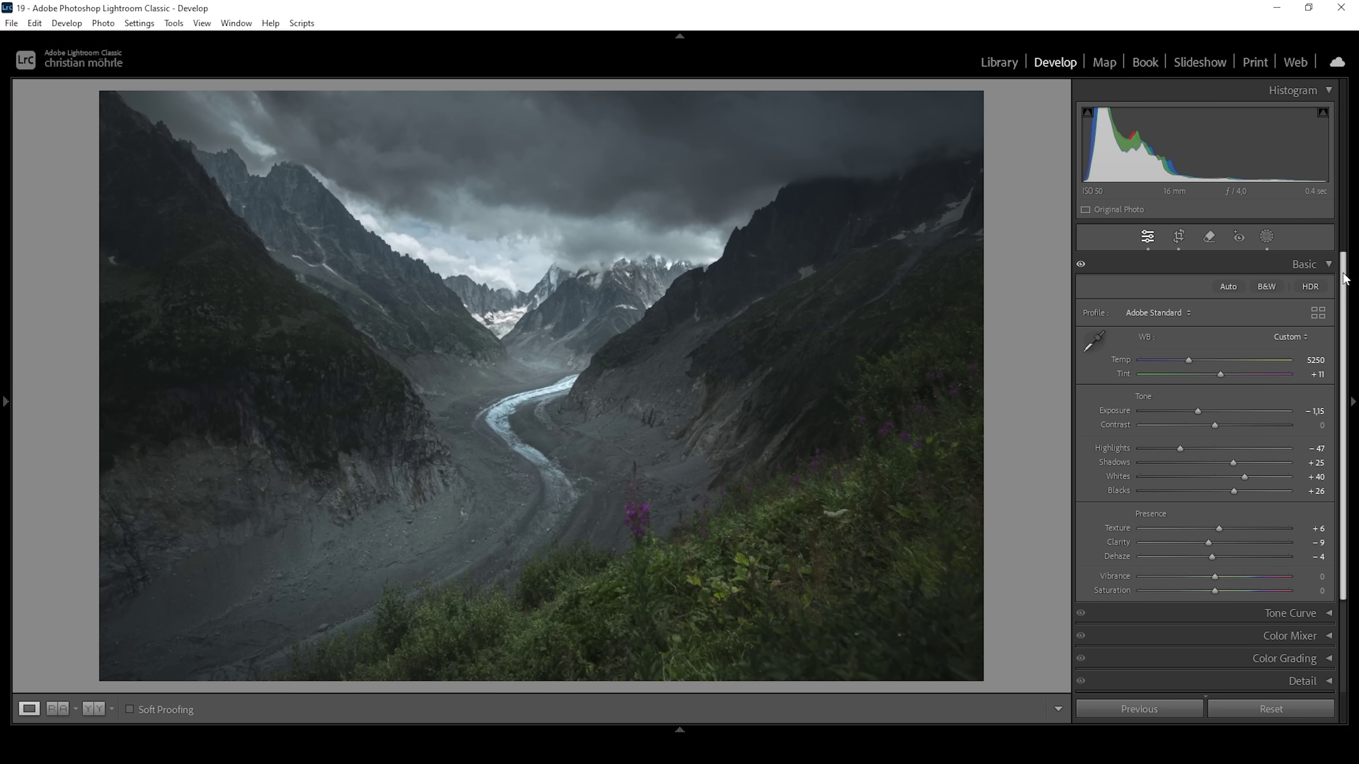
- In the Color Mixer, raise Green saturation and Aqua saturation to +20
{"action": "scroll", "coordinate": [1316, 428], "scroll_direction": "down", "scroll_amount": 4}
{"action": "left_click", "coordinate": [1316, 520]}
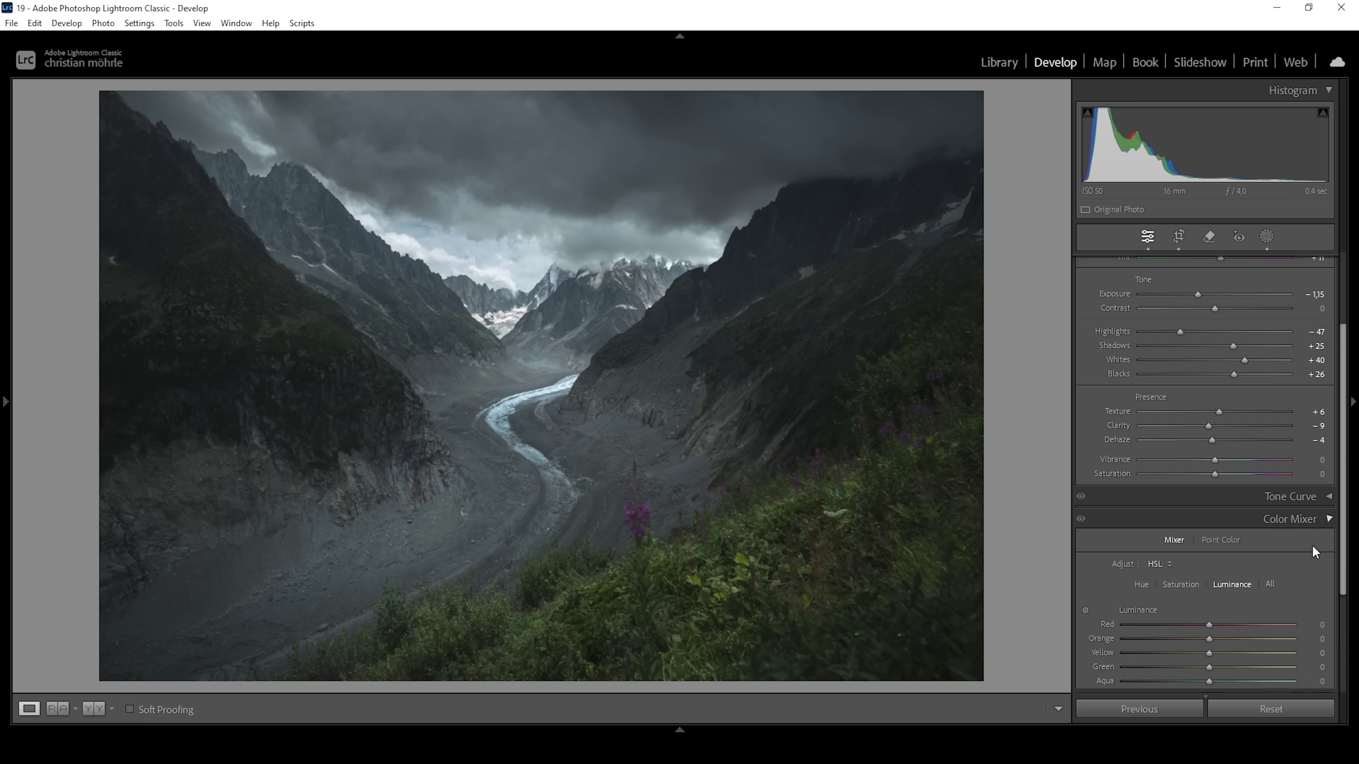
{"action": "scroll", "coordinate": [1326, 536], "scroll_direction": "down", "scroll_amount": 3}
{"action": "left_click_drag", "start_coordinate": [1343, 532], "coordinate": [1337, 595]}
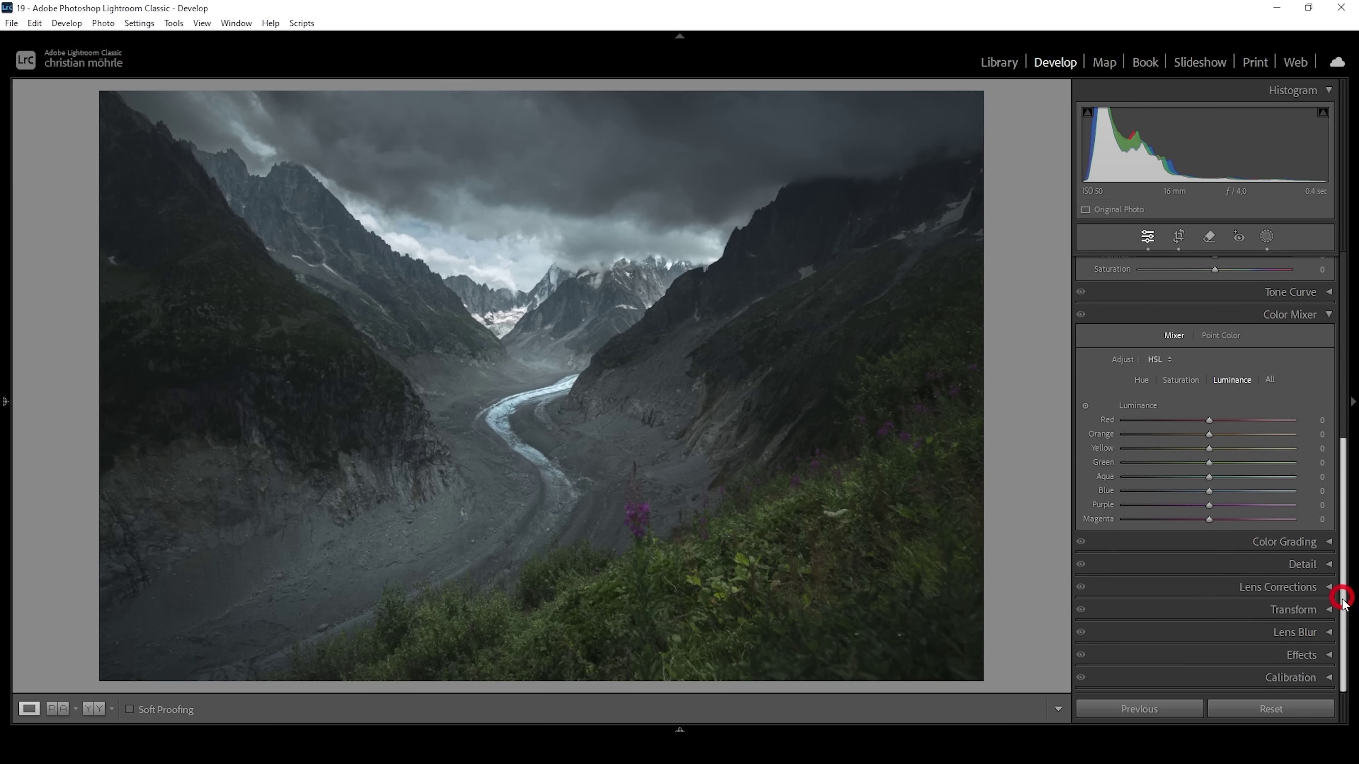
{"action": "left_click", "coordinate": [1181, 380]}
{"action": "left_click_drag", "start_coordinate": [1213, 462], "coordinate": [1225, 460]}
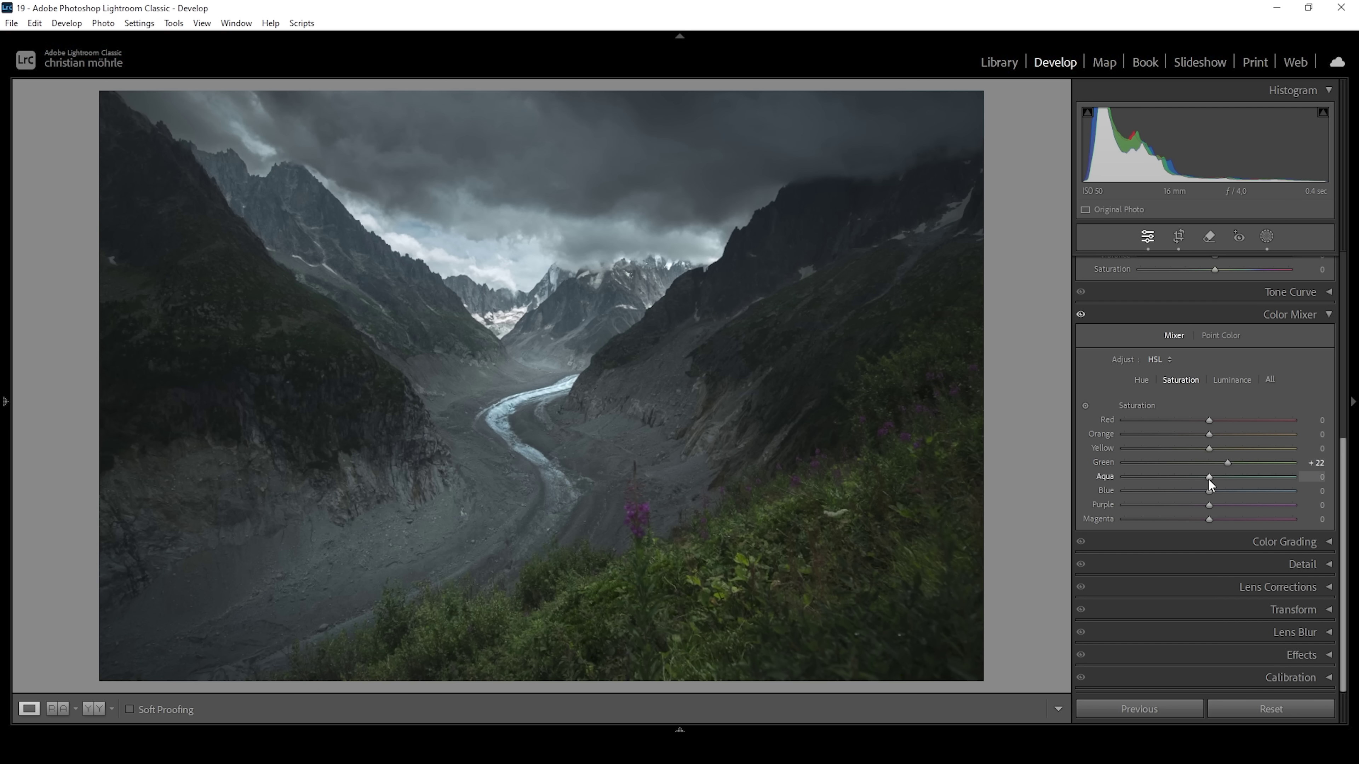
{"action": "mouse_move", "coordinate": [1211, 478]}
{"action": "left_mouse_down"}
{"action": "mouse_move", "coordinate": [1225, 478]}
{"action": "mouse_move", "coordinate": [1220, 494]}
{"action": "left_mouse_up"}
- Lift Yellow luminance to +17 in the Color Mixer
{"action": "left_click", "coordinate": [1232, 381]}
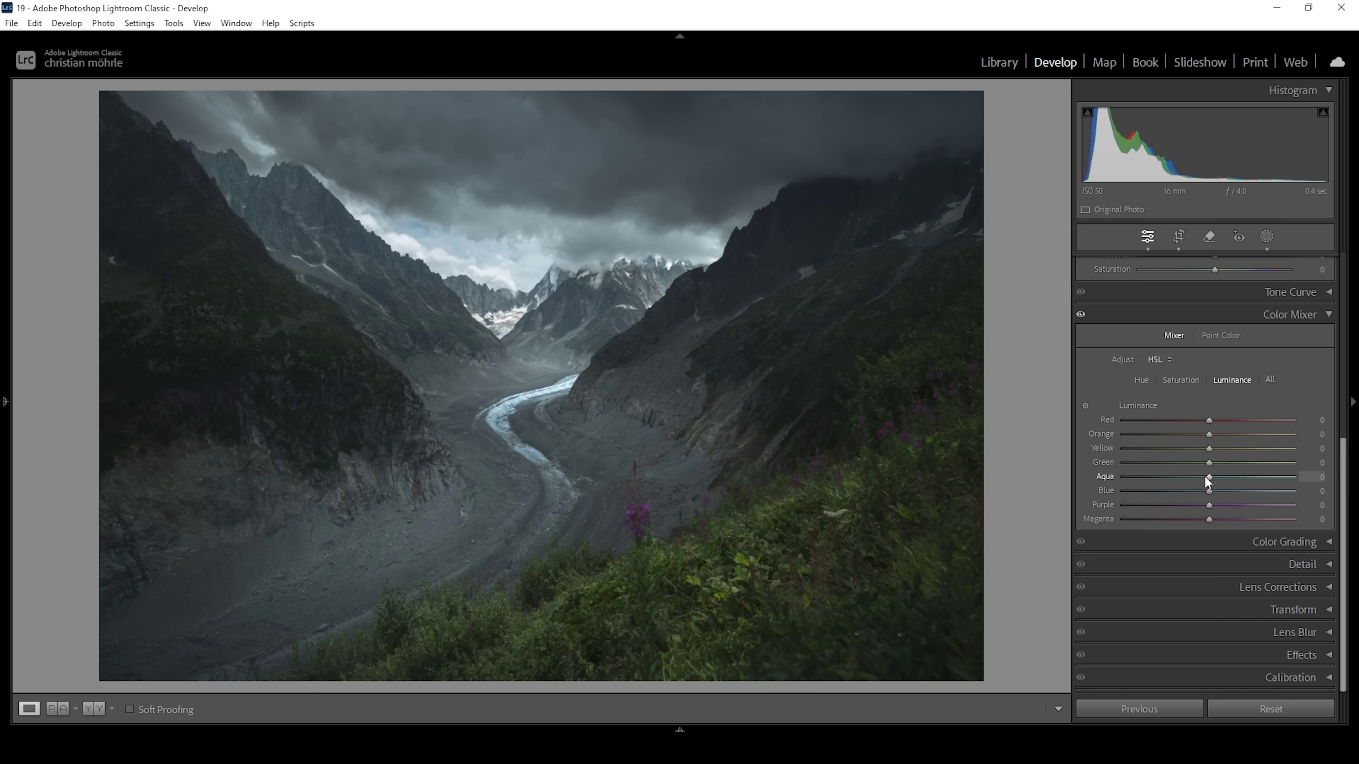
{"action": "left_click_drag", "start_coordinate": [1209, 450], "coordinate": [1226, 467]}
{"action": "left_click", "coordinate": [1295, 315]}
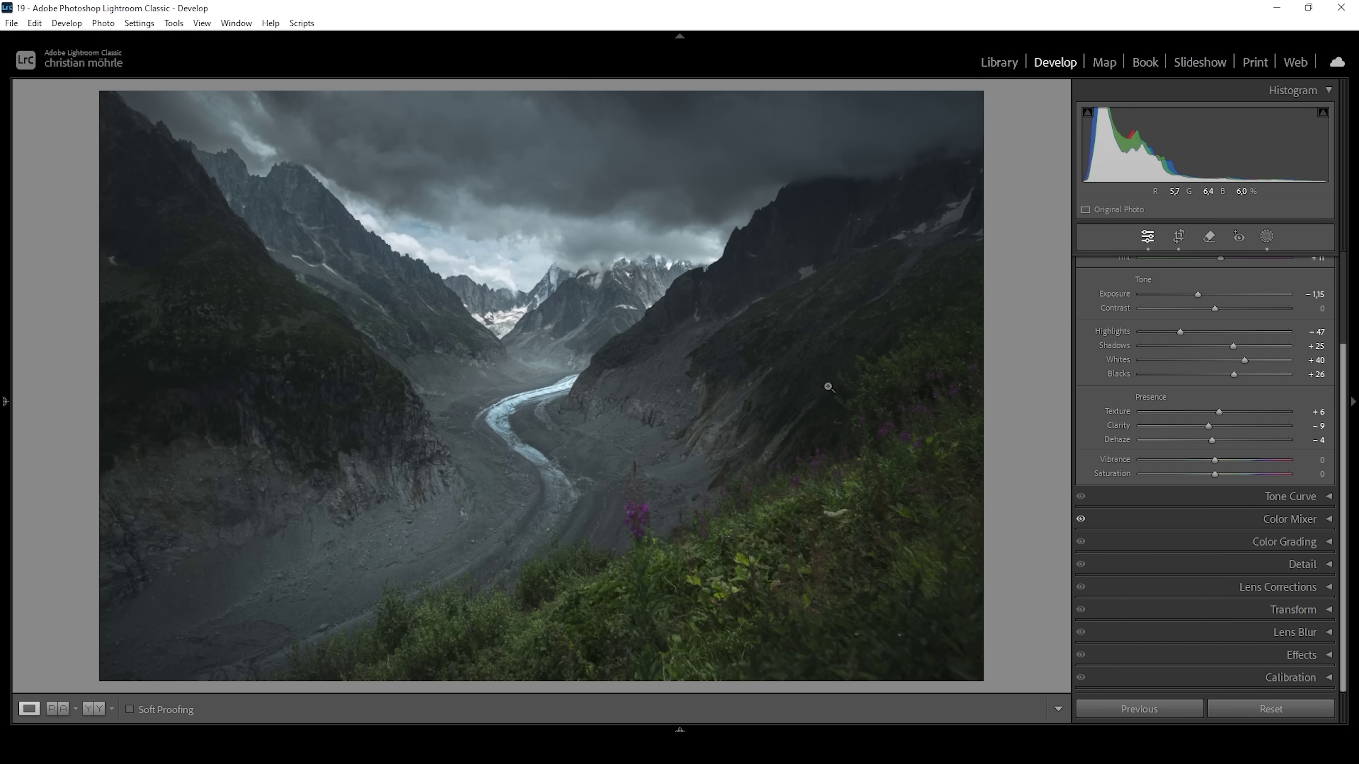
- Set the Calibration Blue Primary to Hue −16 and Saturation +20
{"action": "left_click", "coordinate": [1288, 677]}
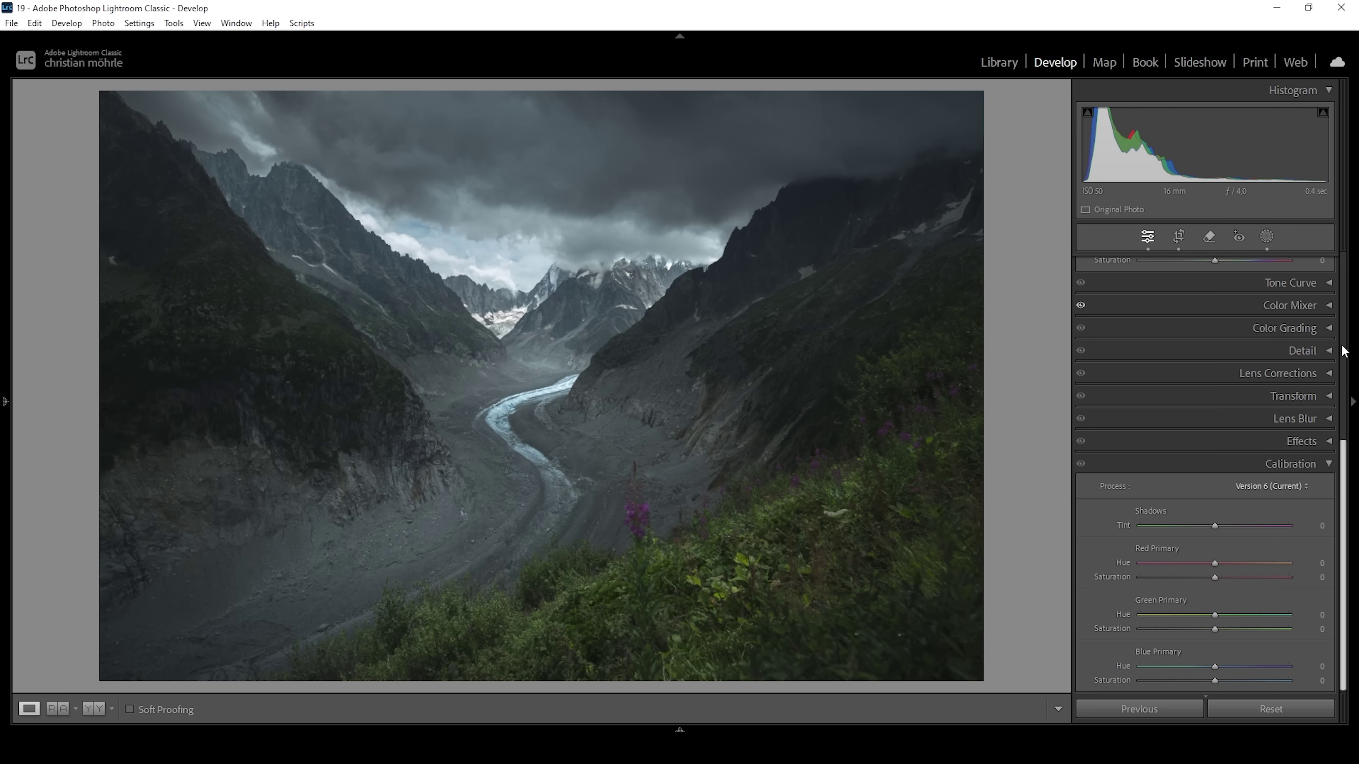
{"action": "scroll", "coordinate": [1344, 519], "scroll_direction": "down", "scroll_amount": 1}
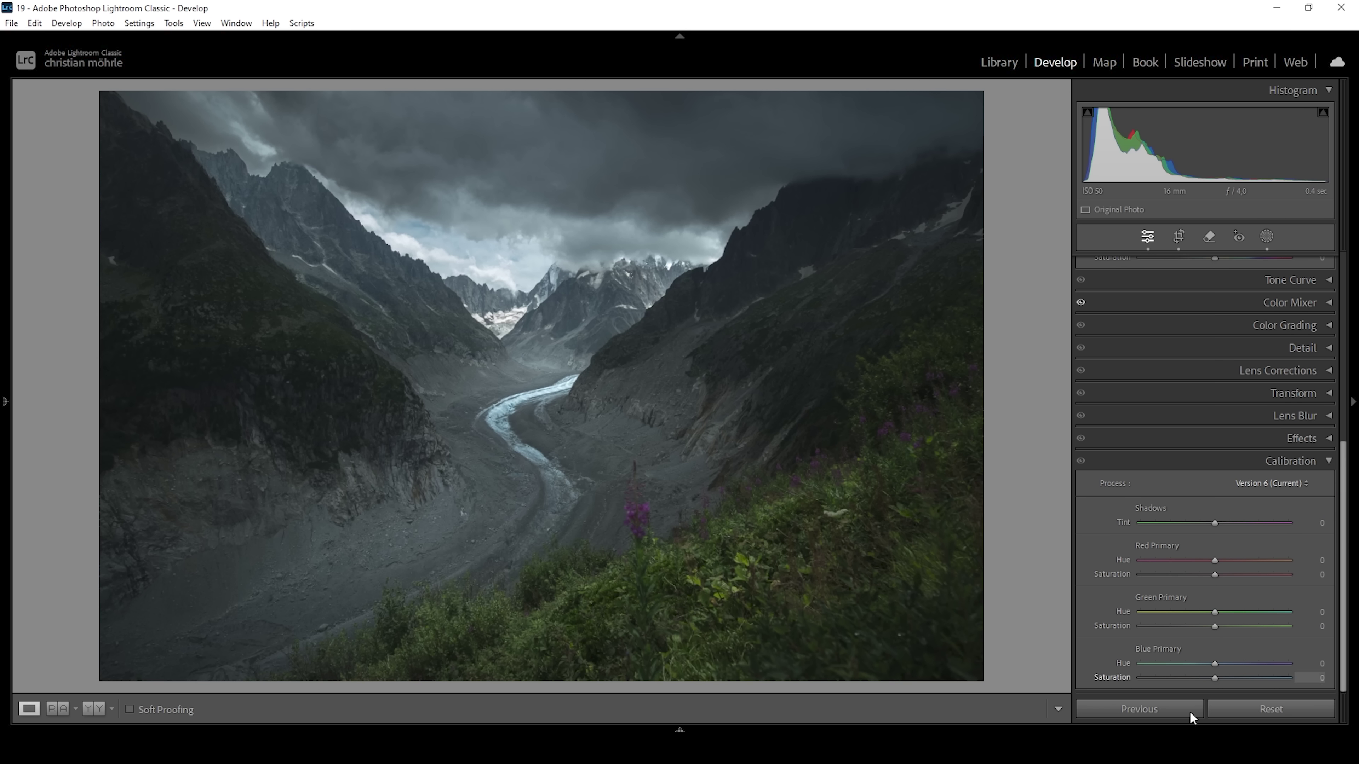
{"action": "mouse_move", "coordinate": [1213, 664]}
{"action": "left_mouse_down"}
{"action": "mouse_move", "coordinate": [1203, 664]}
{"action": "mouse_move", "coordinate": [1248, 679]}
{"action": "mouse_move", "coordinate": [1229, 679]}
{"action": "left_mouse_up"}
{"action": "scroll", "coordinate": [1346, 538], "scroll_direction": "up", "scroll_amount": 2}
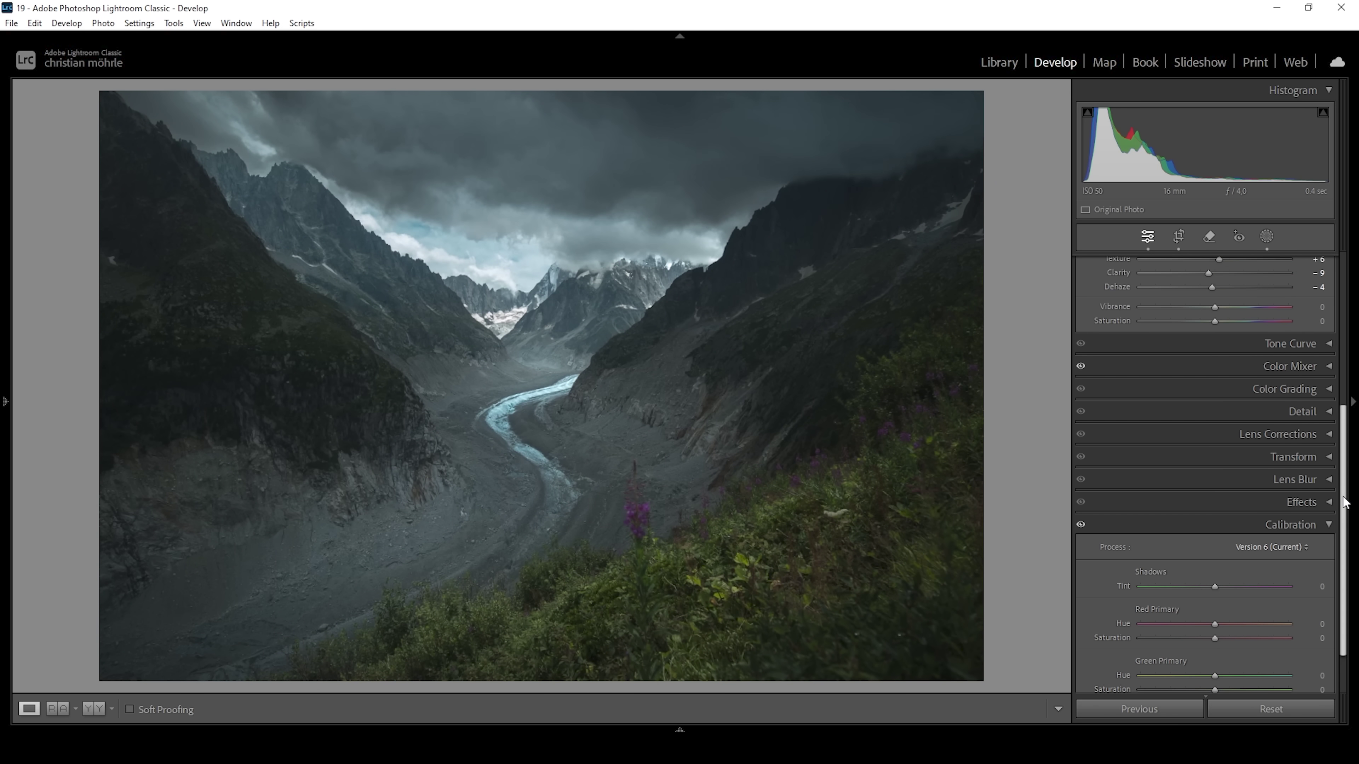
- Set Detail sharpening to Amount 79, Radius 0.5, Detail 100 and Masking 77
{"action": "left_click", "coordinate": [1315, 412]}
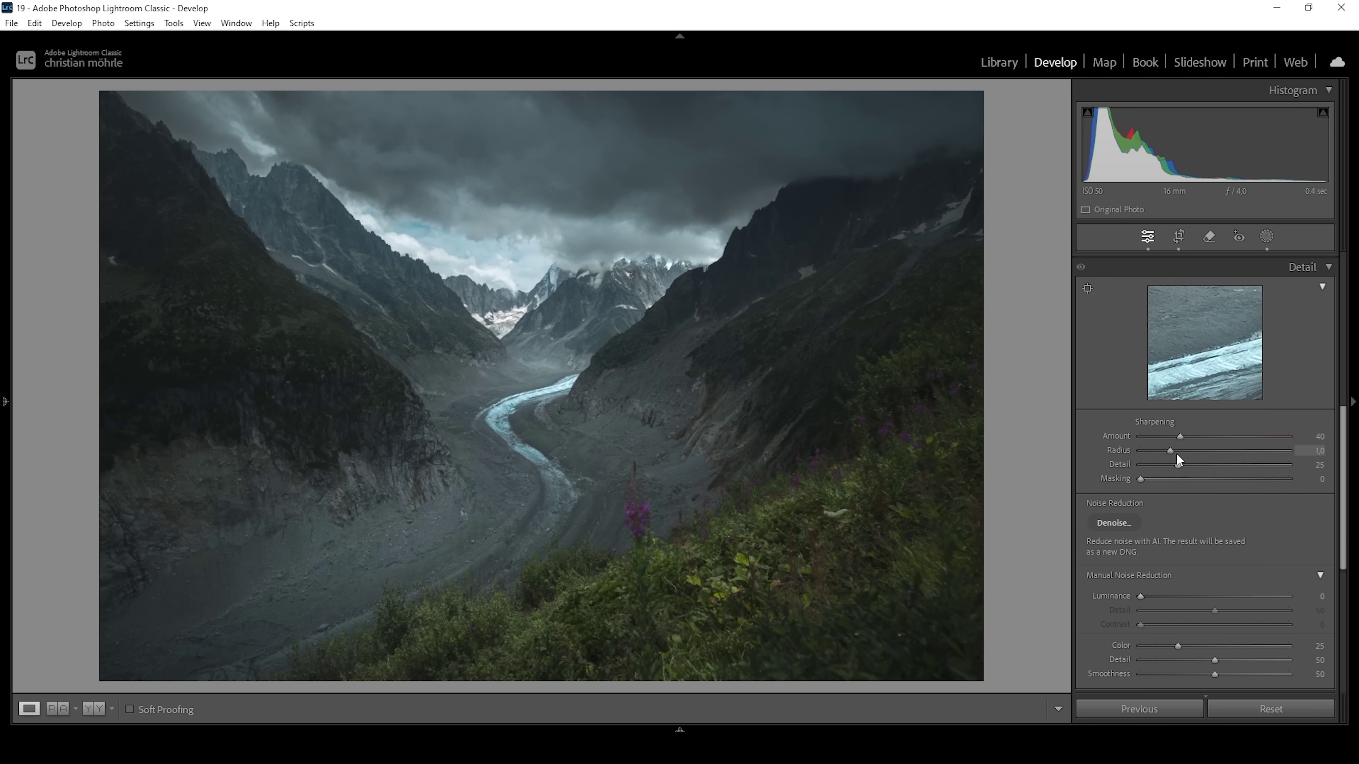
{"action": "left_click_drag", "start_coordinate": [1170, 455], "coordinate": [819, 463]}
{"action": "left_click_drag", "start_coordinate": [1180, 466], "coordinate": [1353, 471]}
{"action": "left_click_drag", "start_coordinate": [1140, 479], "coordinate": [1255, 478]}
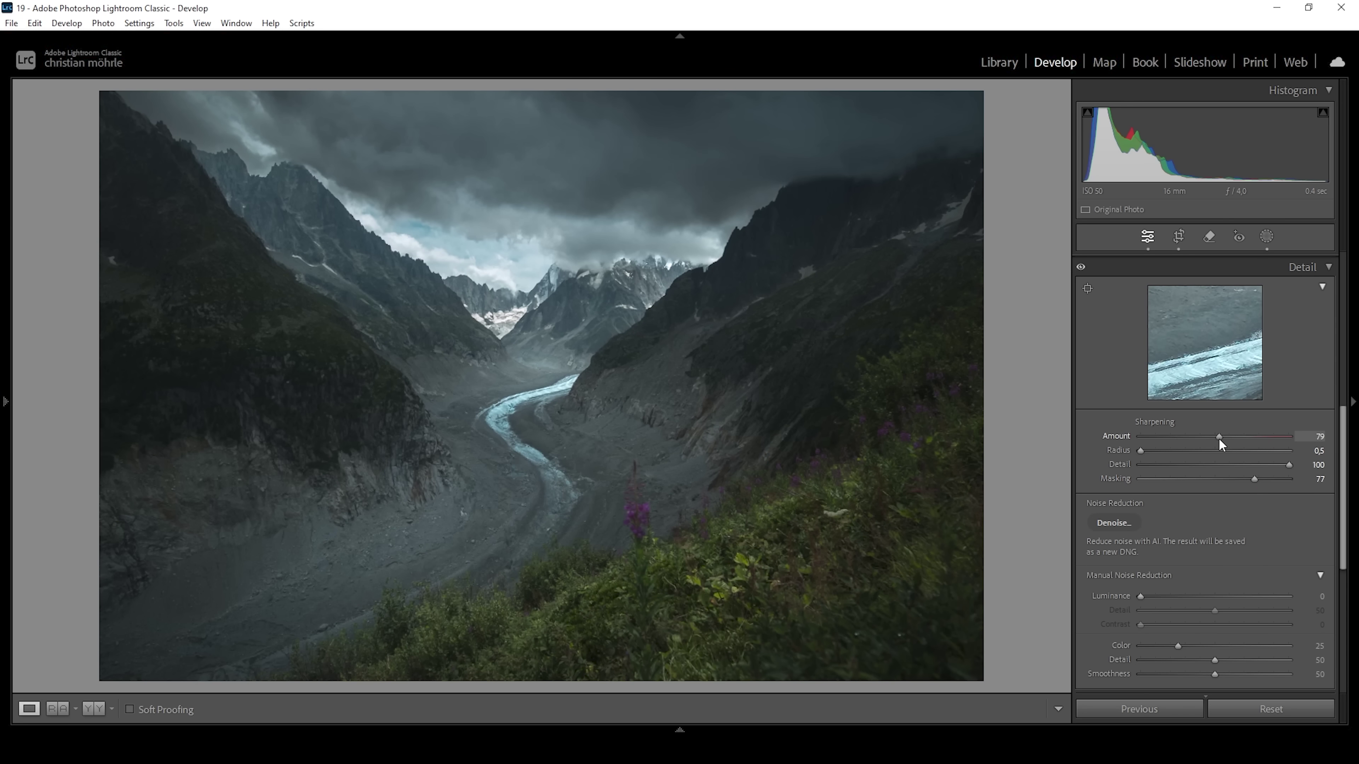